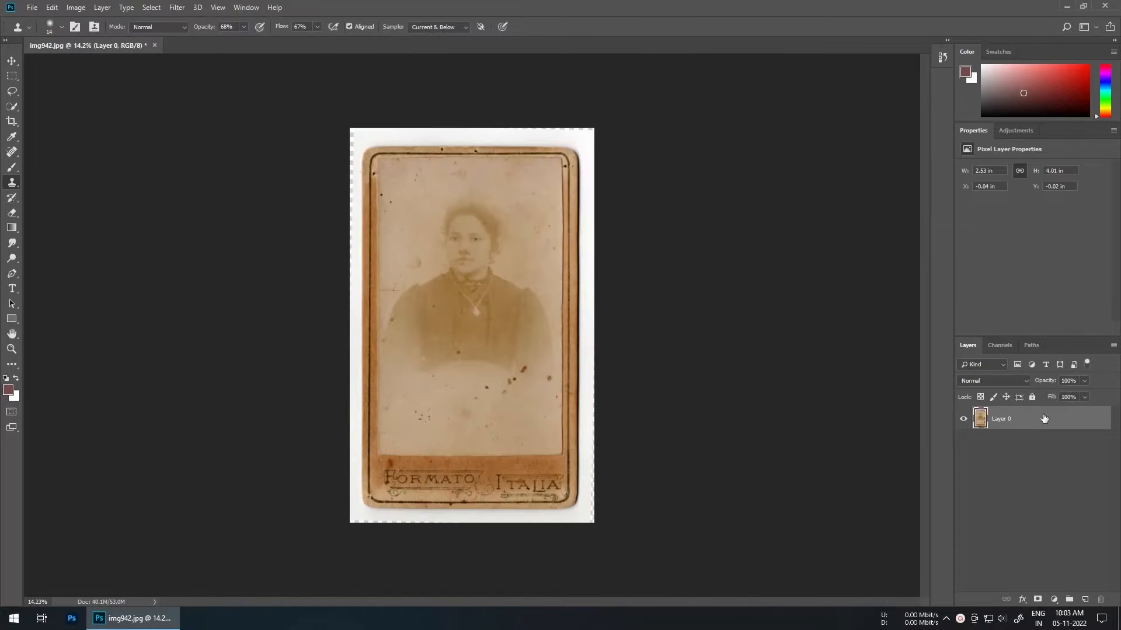
- Duplicate the scanned photo layer
{"action": "right_click", "coordinate": [1044, 419]}
{"action": "left_click", "coordinate": [946, 201]}
{"action": "left_click", "coordinate": [657, 171]}
{"action": "scroll", "coordinate": [428, 274], "scroll_direction": "up", "scroll_amount": 5}
{"action": "scroll", "coordinate": [426, 277], "scroll_direction": "down", "scroll_amount": 3}
{"action": "left_click", "coordinate": [11, 76]}
{"action": "scroll", "coordinate": [367, 106], "scroll_direction": "up", "scroll_amount": 4}
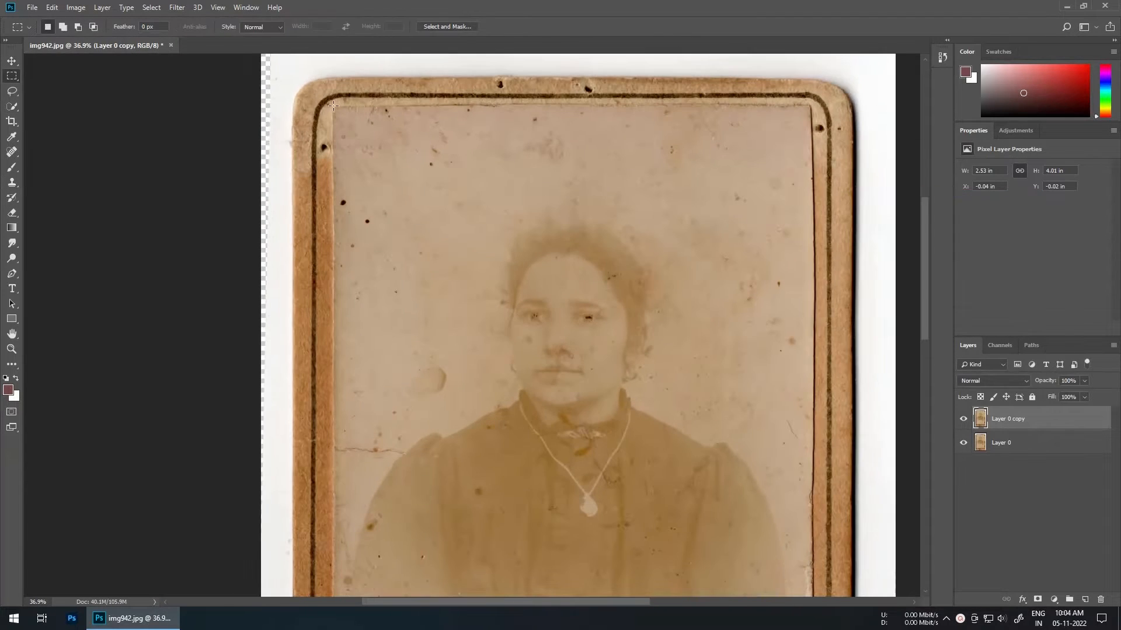
- Select both photo layers and enlarge them together with Free Transform until they cover the canvas
{"action": "scroll", "coordinate": [559, 215], "scroll_direction": "down", "scroll_amount": 5}
{"action": "left_click", "coordinate": [1028, 447], "text": "ctrl"}
{"action": "key", "text": "ctrl+t"}
{"action": "left_click_drag", "start_coordinate": [617, 550], "coordinate": [628, 567]}
{"action": "scroll", "coordinate": [559, 461], "scroll_direction": "down", "scroll_amount": 2}
{"action": "left_click_drag", "start_coordinate": [601, 127], "coordinate": [603, 124]}
{"action": "key", "text": "Return"}
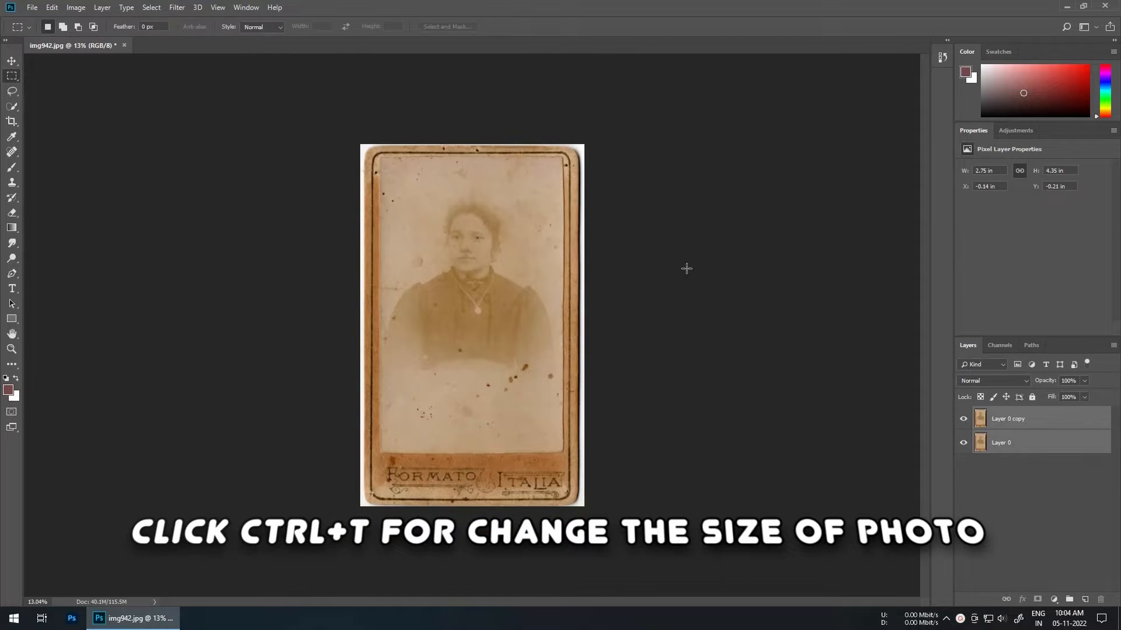
- On a new layer above the photo copy, select the inner portrait area, invert the selection and fill the surround with white
{"action": "left_click", "coordinate": [1014, 420]}
{"action": "scroll", "coordinate": [442, 238], "scroll_direction": "up", "scroll_amount": 8}
{"action": "scroll", "coordinate": [355, 210], "scroll_direction": "down", "scroll_amount": 9}
{"action": "left_click", "coordinate": [1087, 600]}
{"action": "scroll", "coordinate": [329, 75], "scroll_direction": "up", "scroll_amount": 5}
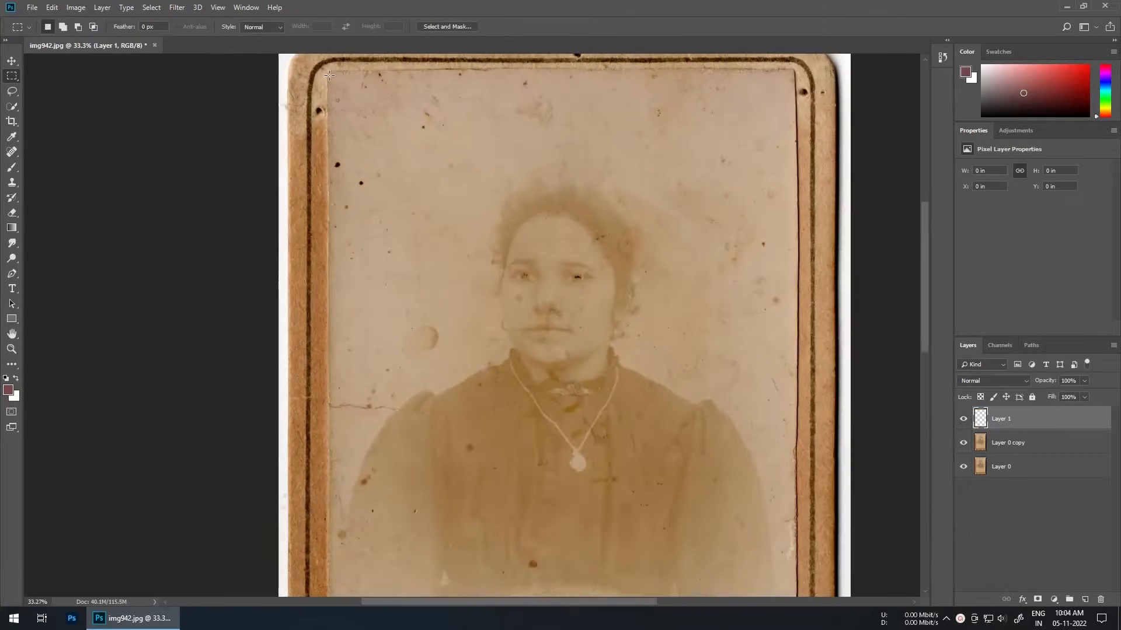
{"action": "left_click_drag", "start_coordinate": [327, 71], "coordinate": [796, 488]}
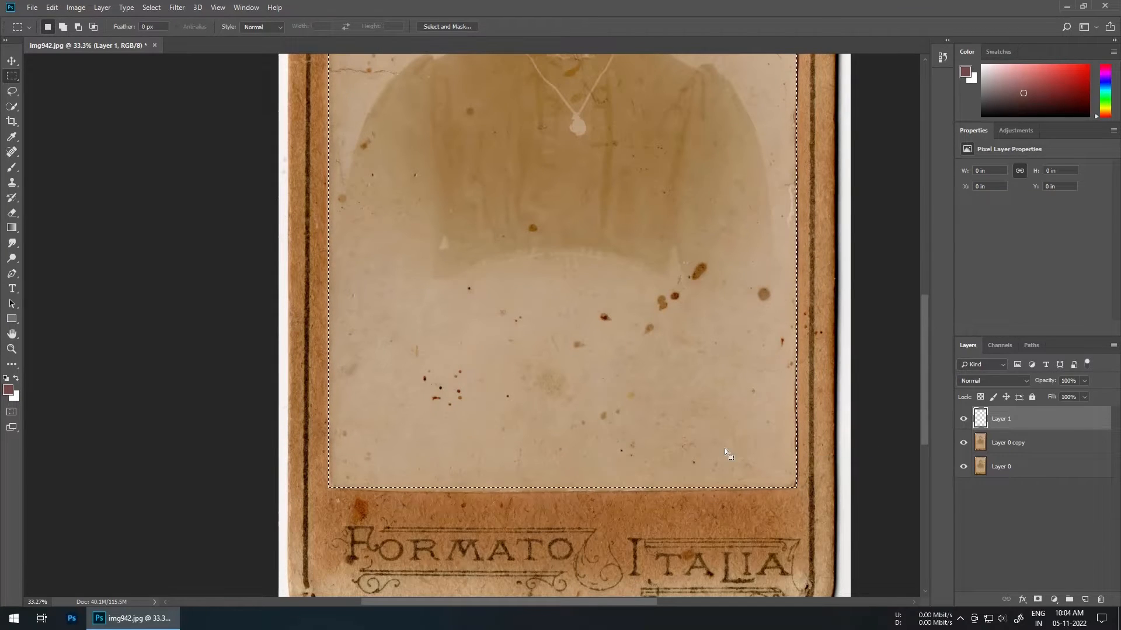
{"action": "scroll", "coordinate": [723, 446], "scroll_direction": "down", "scroll_amount": 3}
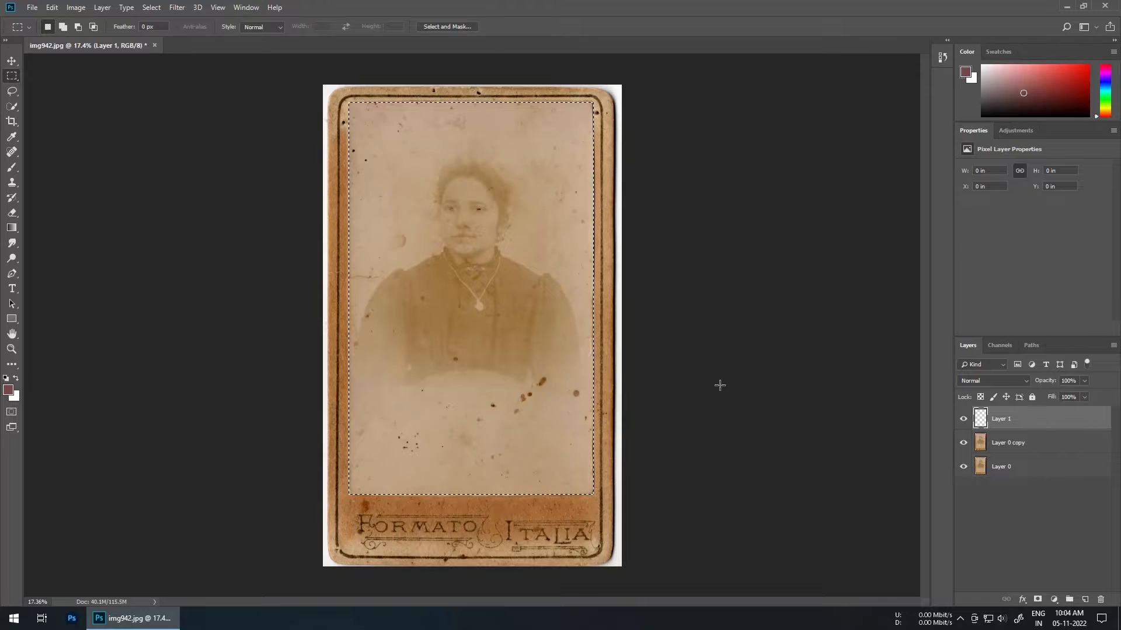
{"action": "key", "text": "ctrl+shift+i"}
{"action": "key", "text": "ctrl+BackSpace"}
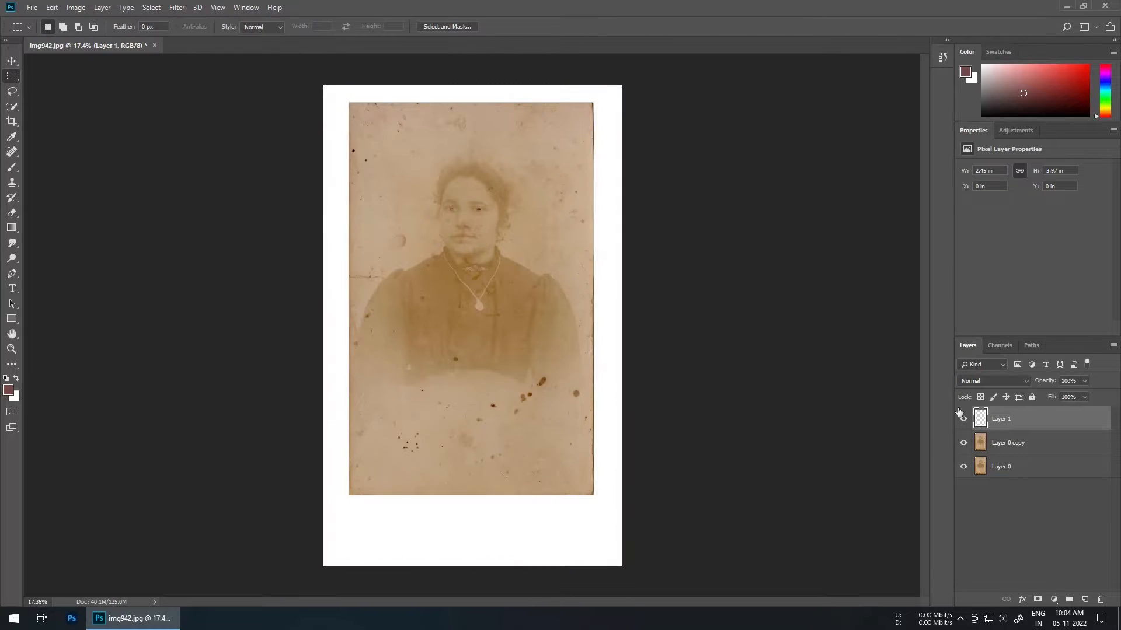
- Select the card up to its outer edges and delete the white fill inside that area on Layer 1
{"action": "left_click", "coordinate": [963, 418]}
{"action": "left_click", "coordinate": [1003, 445]}
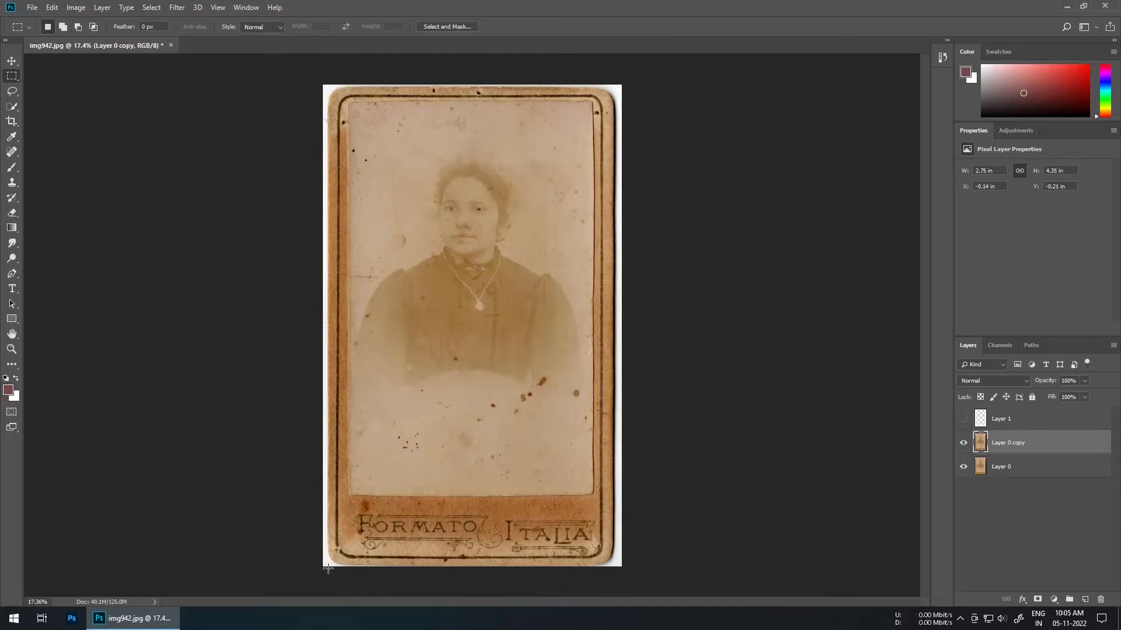
{"action": "left_click_drag", "start_coordinate": [442, 350], "coordinate": [628, 59]}
{"action": "left_click", "coordinate": [963, 419]}
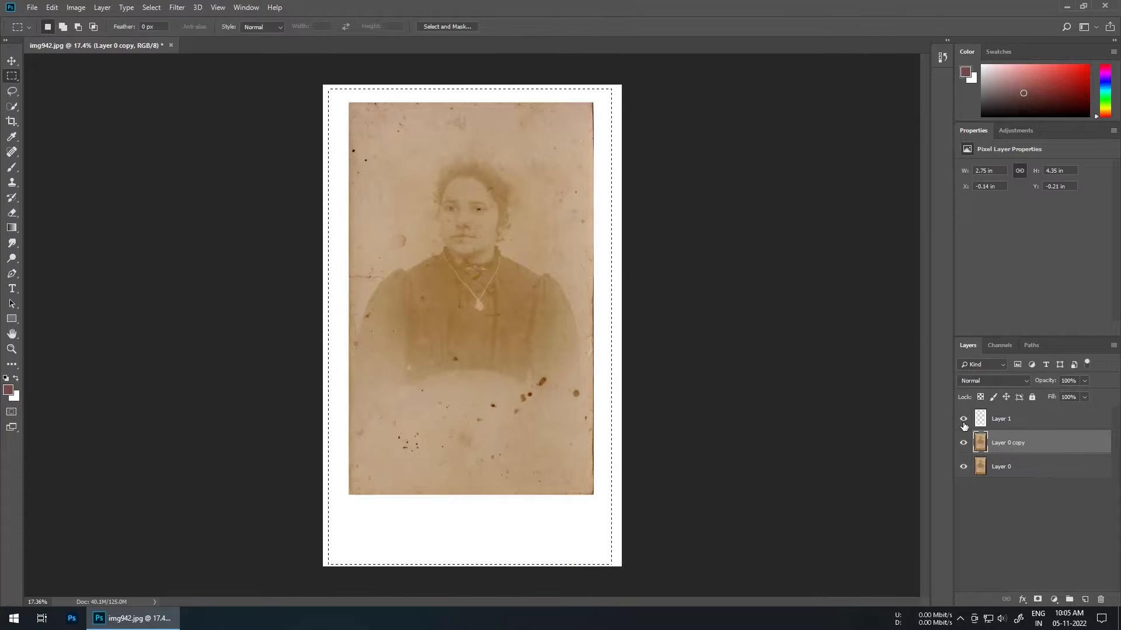
{"action": "key", "text": "alt+shift"}
{"action": "key", "text": "Delete"}
{"action": "key", "text": "ctrl+z"}
{"action": "left_click", "coordinate": [1007, 427]}
{"action": "key", "text": "Delete"}
{"action": "scroll", "coordinate": [627, 349], "scroll_direction": "up", "scroll_amount": 5}
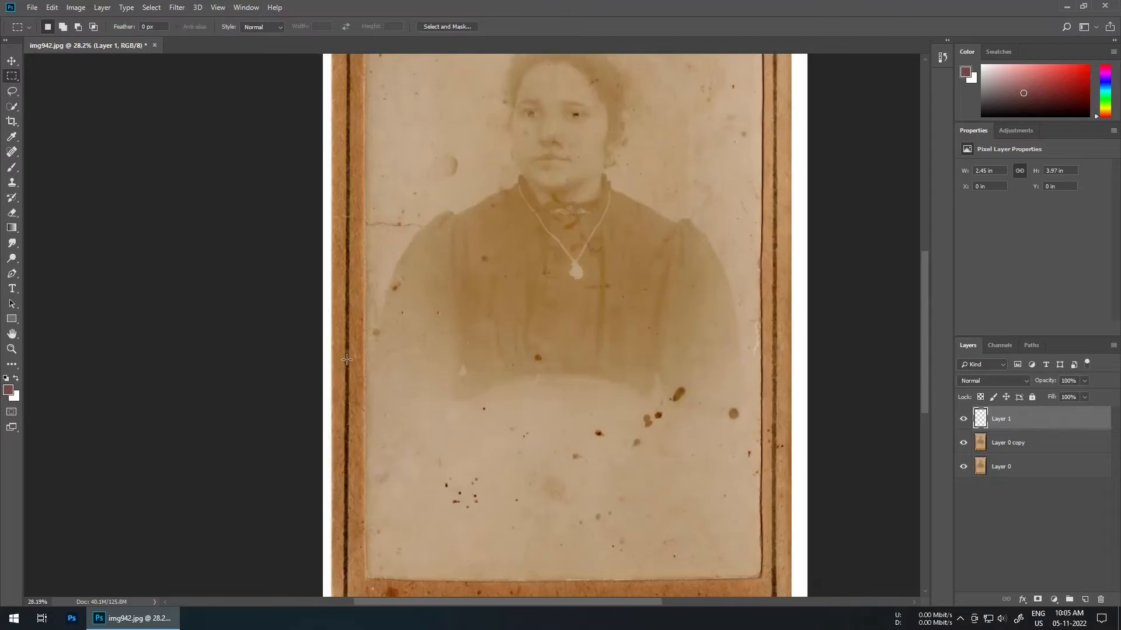
{"action": "scroll", "coordinate": [628, 349], "scroll_direction": "down", "scroll_amount": 6}
{"action": "left_click", "coordinate": [963, 419]}
{"action": "left_click", "coordinate": [963, 419]}
- Select the inner portrait rectangle and copy it from Layer 0 copy onto its own layer
{"action": "left_click", "coordinate": [1009, 443]}
{"action": "scroll", "coordinate": [761, 376], "scroll_direction": "up", "scroll_amount": 6}
{"action": "scroll", "coordinate": [760, 376], "scroll_direction": "down", "scroll_amount": 6}
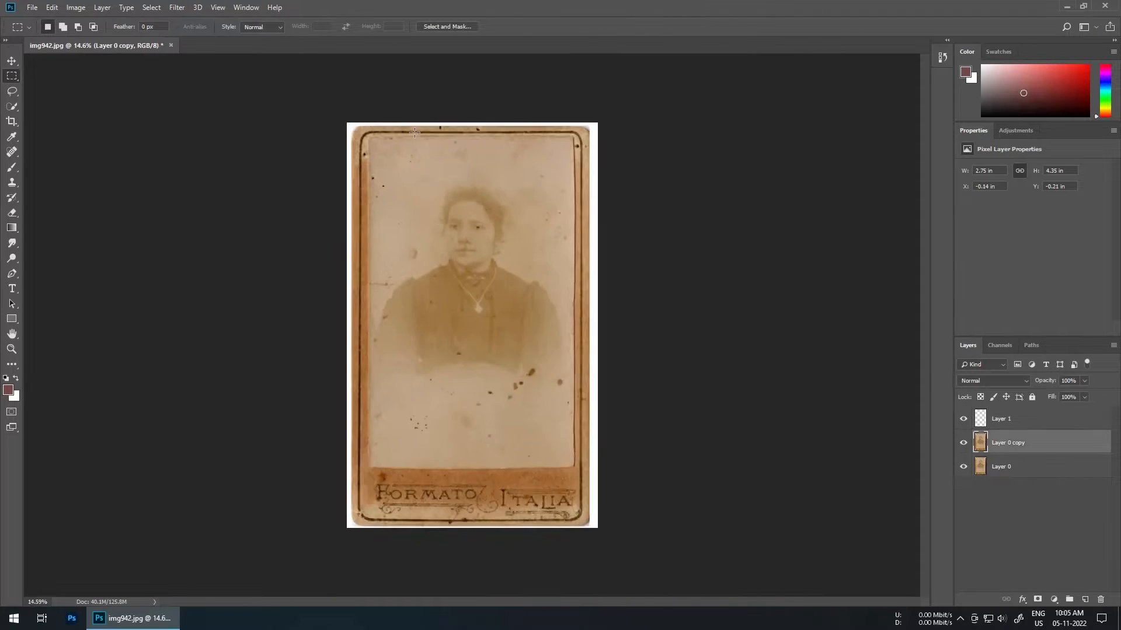
{"action": "scroll", "coordinate": [761, 376], "scroll_direction": "up", "scroll_amount": 1}
{"action": "left_click", "coordinate": [1085, 600]}
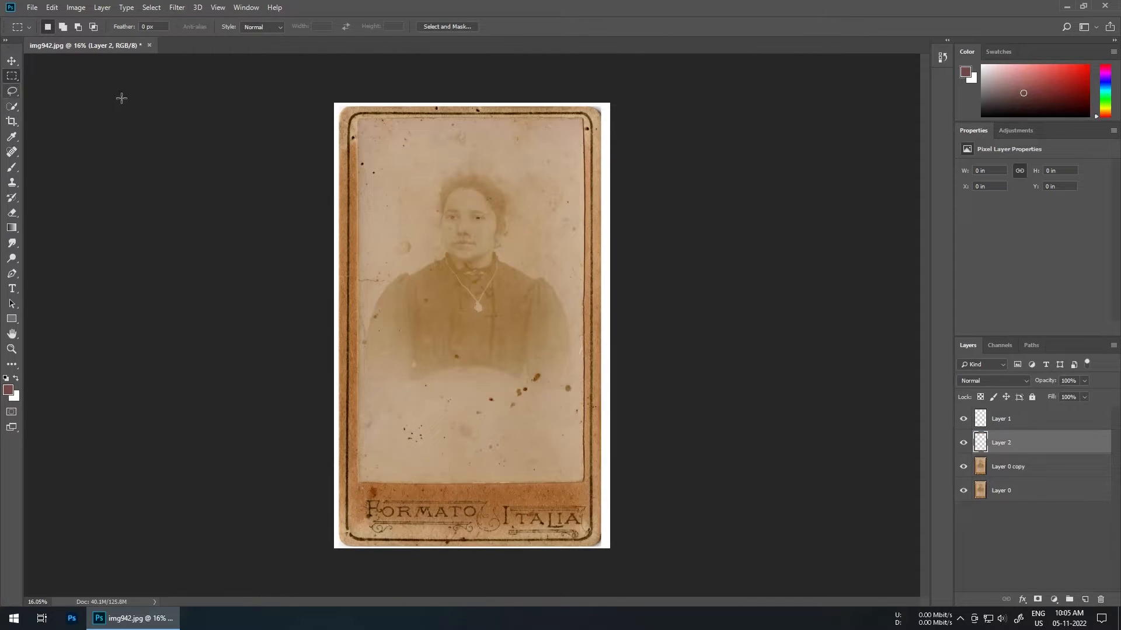
{"action": "left_click_drag", "start_coordinate": [554, 485], "coordinate": [583, 480]}
{"action": "left_click", "coordinate": [1027, 471]}
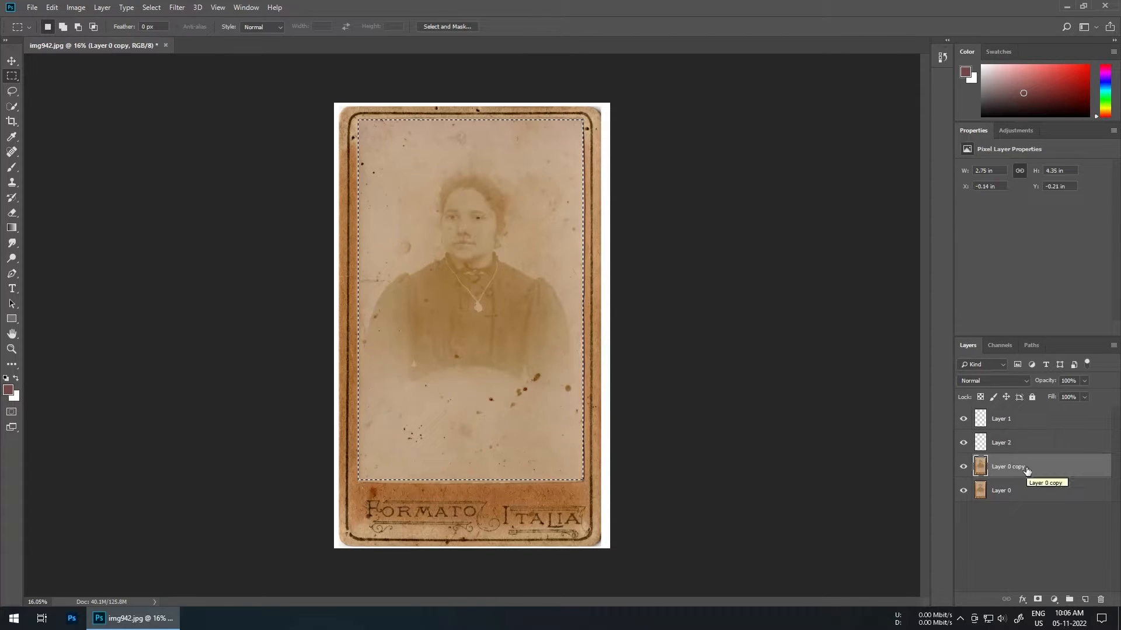
{"action": "key", "text": "ctrl+j"}
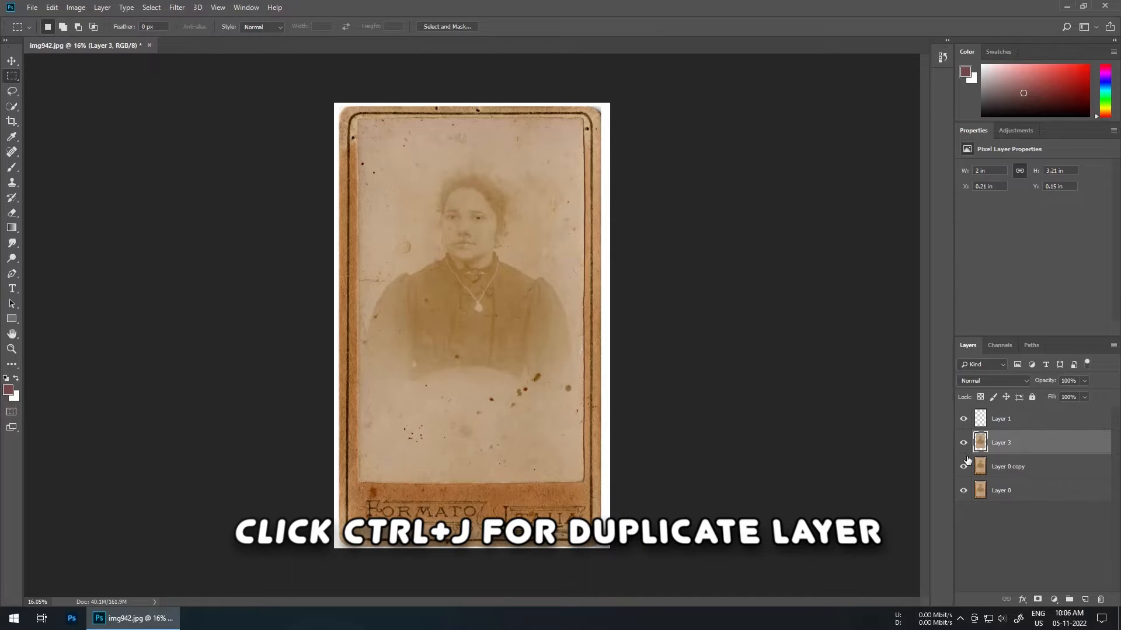
- Sample the beige backdrop beside the portrait as the brush colour and add an empty layer above the cropped portrait
{"action": "scroll", "coordinate": [386, 217], "scroll_direction": "up", "scroll_amount": 8}
{"action": "scroll", "coordinate": [473, 254], "scroll_direction": "down", "scroll_amount": 7}
{"action": "left_click", "coordinate": [12, 167]}
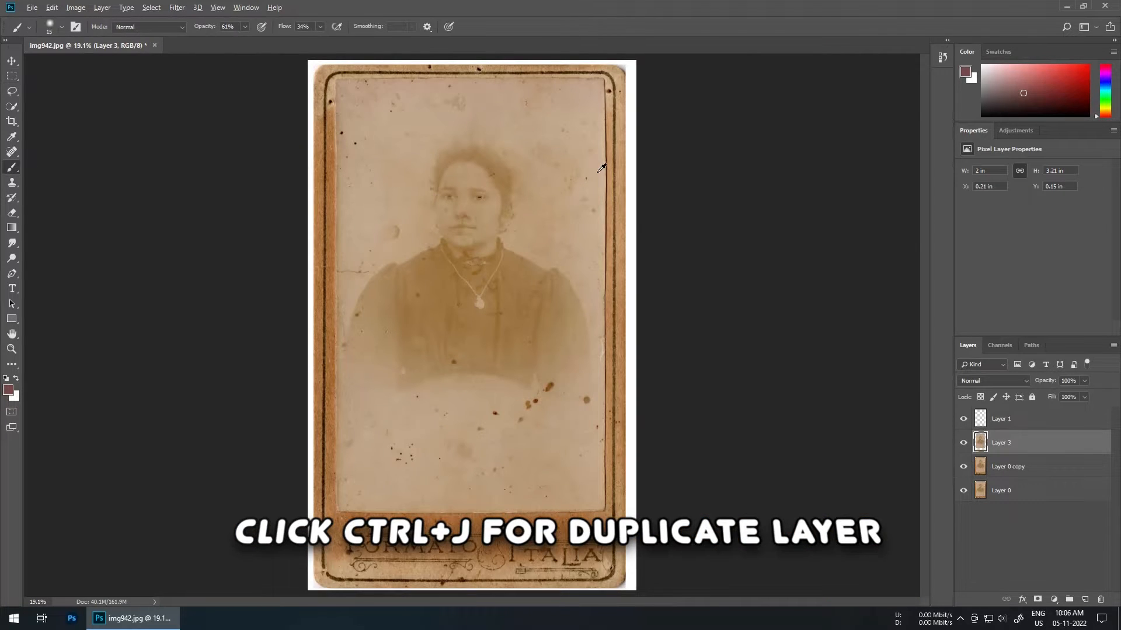
{"action": "left_click", "coordinate": [599, 171], "text": "alt"}
{"action": "left_click", "coordinate": [1086, 599]}
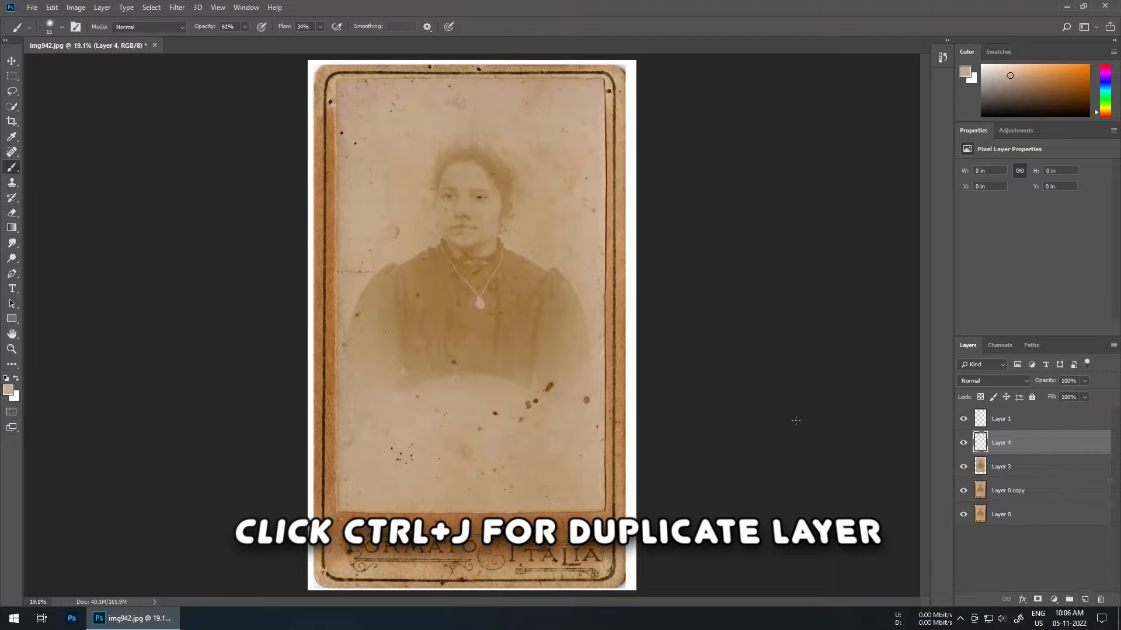
- Paint the portrait rectangle solid beige on the empty layer, within its loaded selection, using a large brush at 100% opacity and 100% flow
{"action": "right_click", "coordinate": [482, 206], "text": "alt"}
{"action": "left_click_drag", "start_coordinate": [528, 111], "coordinate": [385, 125]}
{"action": "key", "text": "ctrl+z"}
{"action": "left_click", "coordinate": [980, 466], "text": "ctrl"}
{"action": "left_click_drag", "start_coordinate": [201, 28], "coordinate": [263, 28]}
{"action": "left_click_drag", "start_coordinate": [284, 26], "coordinate": [350, 28]}
{"action": "mouse_move", "coordinate": [362, 116]}
{"action": "left_mouse_down"}
{"action": "mouse_move", "coordinate": [450, 123]}
{"action": "mouse_move", "coordinate": [328, 453]}
{"action": "mouse_move", "coordinate": [601, 77]}
{"action": "left_mouse_up"}
{"action": "key", "text": "ctrl+d"}
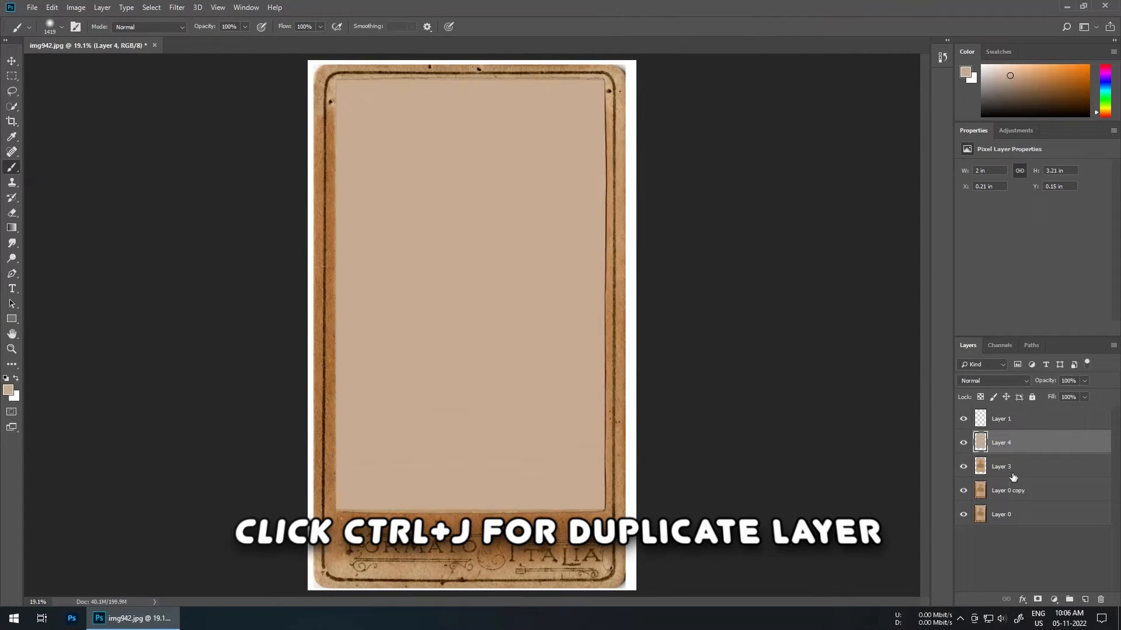
- Hide the beige fill and paint a large soft spot over the head on a new layer, using a tone sampled from the photo
{"action": "key", "text": "ctrl+comma"}
{"action": "left_click", "coordinate": [1014, 476]}
{"action": "right_click", "coordinate": [437, 350], "text": "alt"}
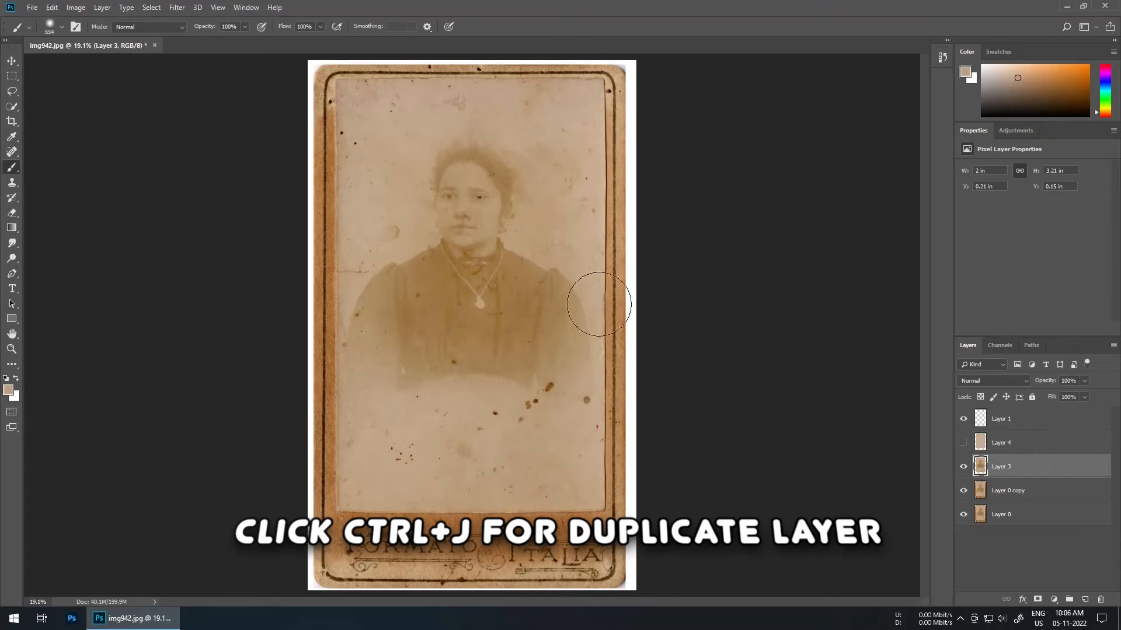
{"action": "left_click", "coordinate": [994, 444]}
{"action": "left_click", "coordinate": [1085, 600]}
{"action": "left_click", "coordinate": [964, 467]}
{"action": "left_click", "coordinate": [964, 466]}
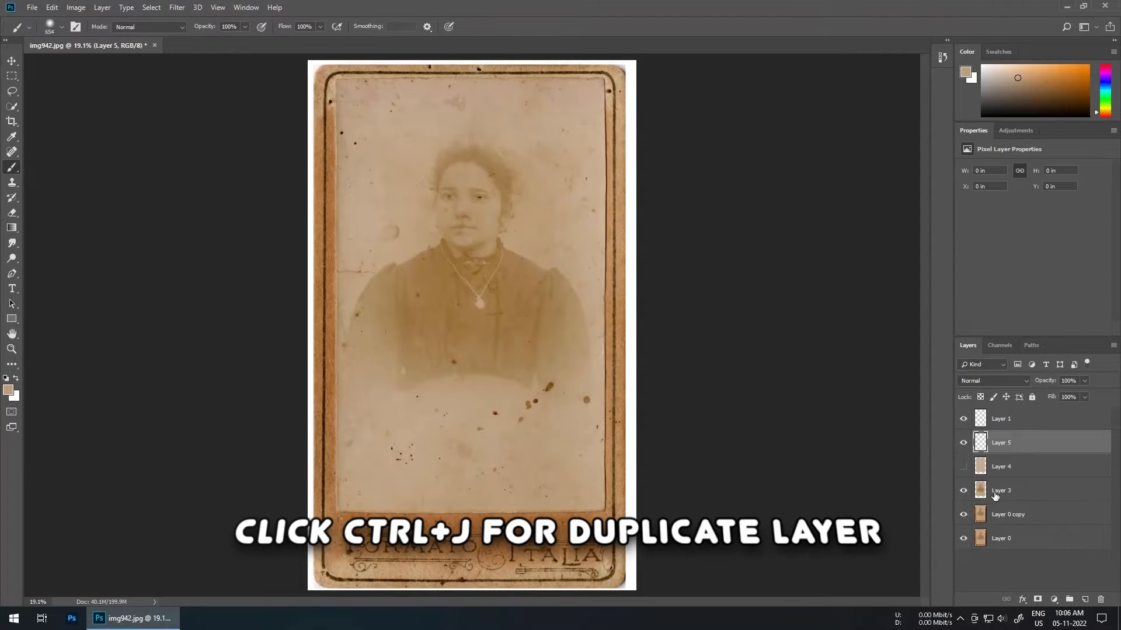
{"action": "right_click", "coordinate": [484, 197], "text": "alt"}
{"action": "left_click", "coordinate": [485, 196]}
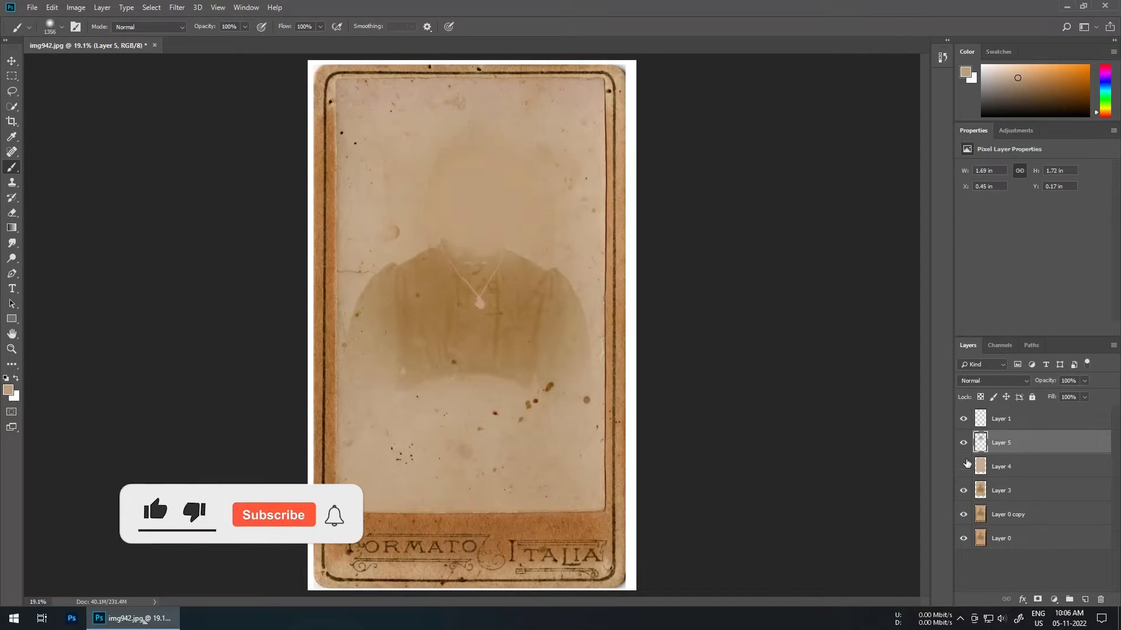
- Hide the layers with the soft spot and beige fill, and make the cropped portrait layer active
{"action": "left_click", "coordinate": [964, 466]}
{"action": "left_click", "coordinate": [964, 442]}
{"action": "left_click", "coordinate": [964, 467]}
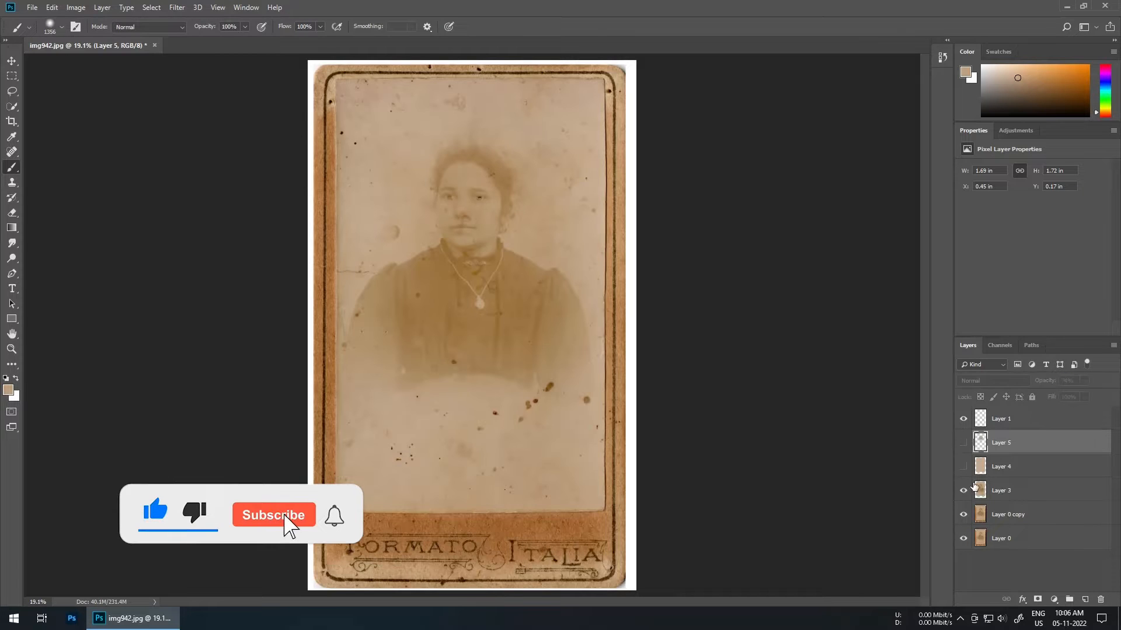
{"action": "left_click", "coordinate": [987, 491]}
{"action": "scroll", "coordinate": [435, 246], "scroll_direction": "up", "scroll_amount": 12}
{"action": "right_click", "coordinate": [423, 255], "text": "alt"}
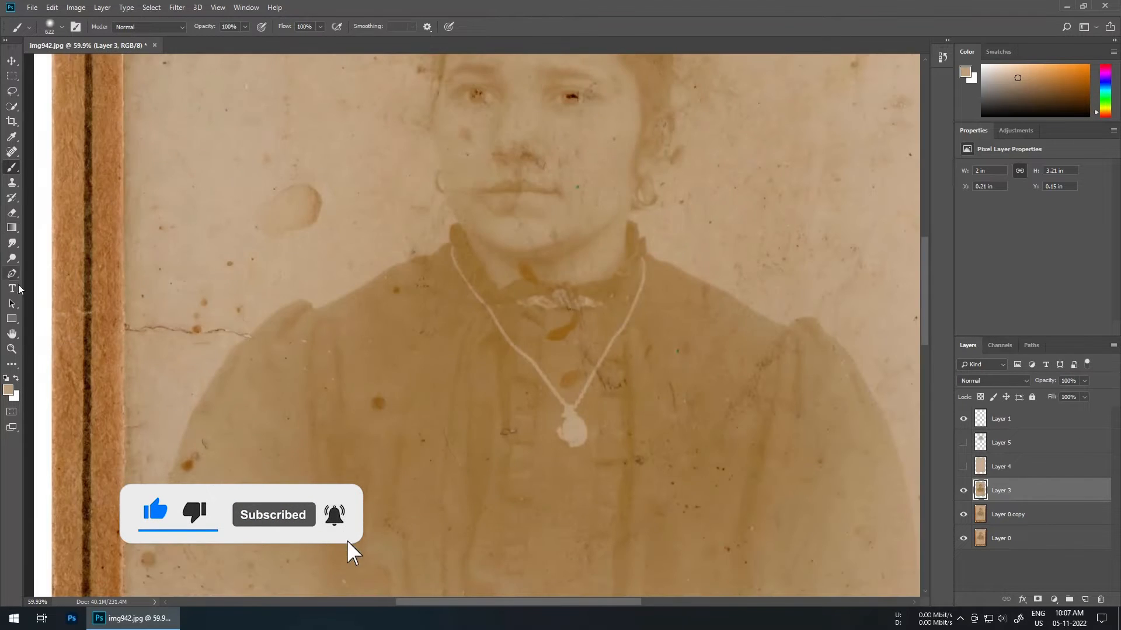
- Begin a Pen tool path at the collar on the photo's left side and trace down the neckline and over the shoulder
{"action": "left_click", "coordinate": [12, 274]}
{"action": "scroll", "coordinate": [460, 227], "scroll_direction": "up", "scroll_amount": 12}
{"action": "left_click", "coordinate": [464, 210]}
{"action": "left_click", "coordinate": [453, 219]}
{"action": "left_click_drag", "start_coordinate": [442, 238], "coordinate": [442, 245]}
{"action": "left_click_drag", "start_coordinate": [441, 260], "coordinate": [411, 289]}
{"action": "left_click", "coordinate": [444, 276]}
{"action": "left_click", "coordinate": [497, 244]}
{"action": "mouse_move", "coordinate": [385, 315]}
{"action": "left_mouse_down"}
{"action": "mouse_move", "coordinate": [497, 244]}
{"action": "mouse_move", "coordinate": [439, 255]}
{"action": "left_mouse_up"}
{"action": "left_click_drag", "start_coordinate": [400, 273], "coordinate": [391, 278]}
{"action": "left_click_drag", "start_coordinate": [369, 283], "coordinate": [531, 226]}
{"action": "left_click_drag", "start_coordinate": [530, 225], "coordinate": [523, 230]}
{"action": "scroll", "coordinate": [284, 360], "scroll_direction": "up", "scroll_amount": 3}
{"action": "left_click_drag", "start_coordinate": [251, 298], "coordinate": [223, 302]}
{"action": "scroll", "coordinate": [222, 301], "scroll_direction": "down", "scroll_amount": 4}
{"action": "left_click", "coordinate": [272, 358]}
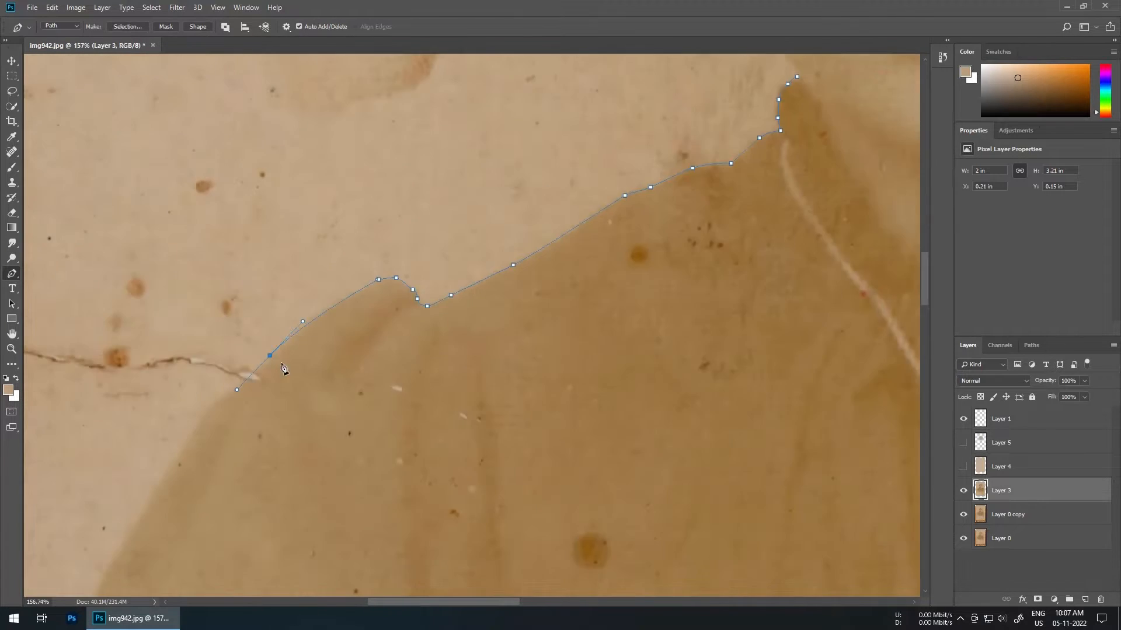
- Extend the path down the outer edge of the sleeve on the photo's left side
{"action": "left_click", "coordinate": [204, 412]}
{"action": "left_click_drag", "start_coordinate": [204, 412], "coordinate": [339, 227]}
{"action": "left_click_drag", "start_coordinate": [289, 307], "coordinate": [284, 315]}
{"action": "left_click_drag", "start_coordinate": [284, 315], "coordinate": [412, 143]}
{"action": "left_click_drag", "start_coordinate": [362, 234], "coordinate": [356, 247]}
{"action": "left_click", "coordinate": [311, 381]}
{"action": "left_click_drag", "start_coordinate": [318, 486], "coordinate": [325, 261]}
{"action": "scroll", "coordinate": [321, 255], "scroll_direction": "down", "scroll_amount": 4}
{"action": "left_click", "coordinate": [298, 305]}
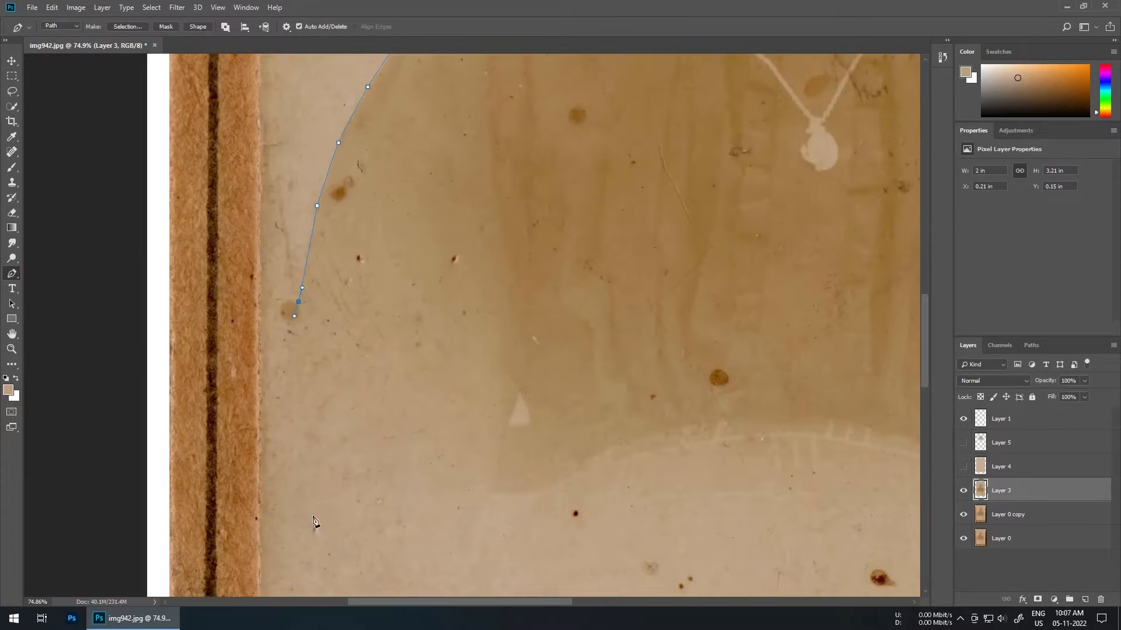
- Continue the path beneath the torso to the lower corner of the opposite sleeve, notching up between the bodice and that sleeve
{"action": "left_click", "coordinate": [312, 516]}
{"action": "left_click_drag", "start_coordinate": [380, 533], "coordinate": [401, 533]}
{"action": "left_click", "coordinate": [493, 496]}
{"action": "left_click", "coordinate": [430, 283]}
{"action": "left_click", "coordinate": [516, 279]}
{"action": "left_click", "coordinate": [535, 208]}
{"action": "left_click", "coordinate": [545, 355]}
{"action": "left_click_drag", "start_coordinate": [657, 348], "coordinate": [670, 311]}
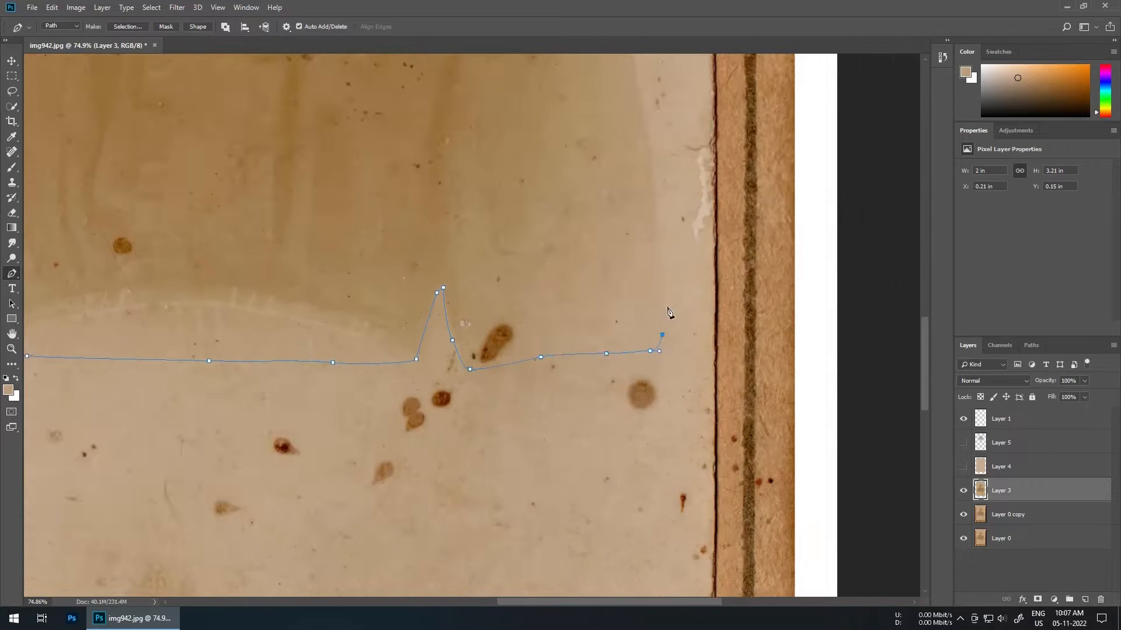
- Trace the path up the sleeve on the photo's right side and around its puffed shoulder
{"action": "mouse_move", "coordinate": [674, 273]}
{"action": "left_mouse_down"}
{"action": "mouse_move", "coordinate": [635, 177]}
{"action": "mouse_move", "coordinate": [575, 153]}
{"action": "left_mouse_up"}
{"action": "left_click", "coordinate": [673, 273], "text": "alt"}
{"action": "scroll", "coordinate": [645, 187], "scroll_direction": "up", "scroll_amount": 5}
{"action": "left_click", "coordinate": [619, 211]}
{"action": "scroll", "coordinate": [596, 180], "scroll_direction": "up", "scroll_amount": 3}
{"action": "left_click", "coordinate": [552, 140]}
{"action": "left_click_drag", "start_coordinate": [528, 118], "coordinate": [633, 204]}
{"action": "left_click", "coordinate": [623, 186]}
{"action": "left_click_drag", "start_coordinate": [579, 179], "coordinate": [547, 183]}
{"action": "left_click_drag", "start_coordinate": [548, 201], "coordinate": [541, 212]}
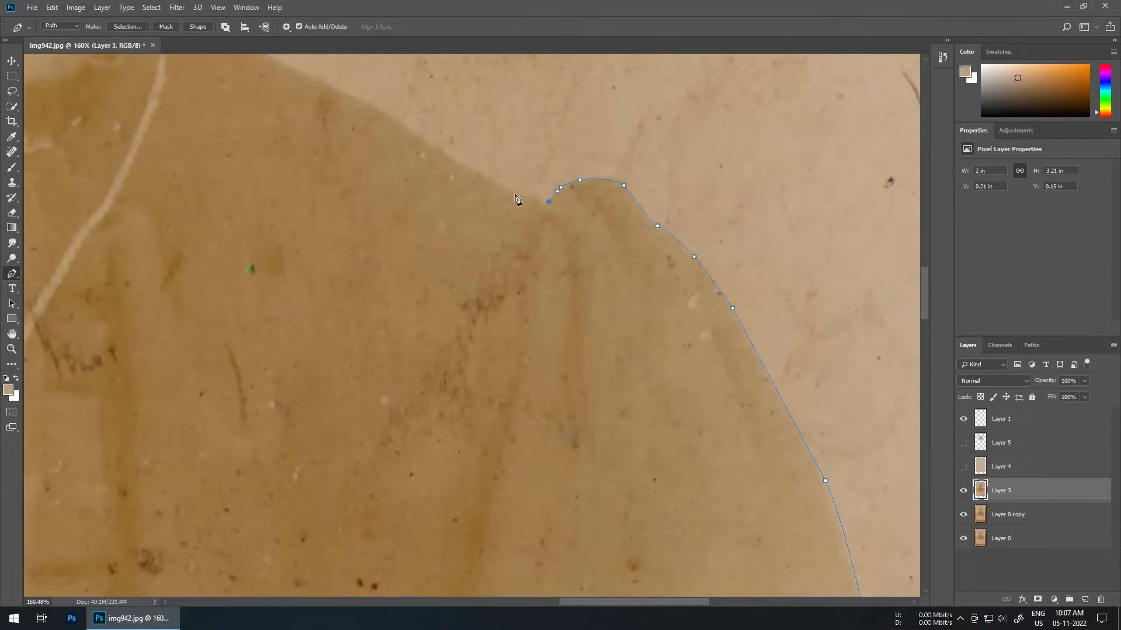
- Carry the path from the puffed shoulder along the shoulder line to the collar on the photo's right side
{"action": "left_click_drag", "start_coordinate": [395, 128], "coordinate": [550, 283]}
{"action": "left_click_drag", "start_coordinate": [508, 251], "coordinate": [488, 242]}
{"action": "left_click_drag", "start_coordinate": [426, 214], "coordinate": [373, 185]}
{"action": "left_click_drag", "start_coordinate": [357, 183], "coordinate": [345, 176]}
{"action": "scroll", "coordinate": [344, 176], "scroll_direction": "up", "scroll_amount": 3}
{"action": "left_click_drag", "start_coordinate": [344, 176], "coordinate": [525, 343]}
{"action": "left_click_drag", "start_coordinate": [506, 328], "coordinate": [502, 323]}
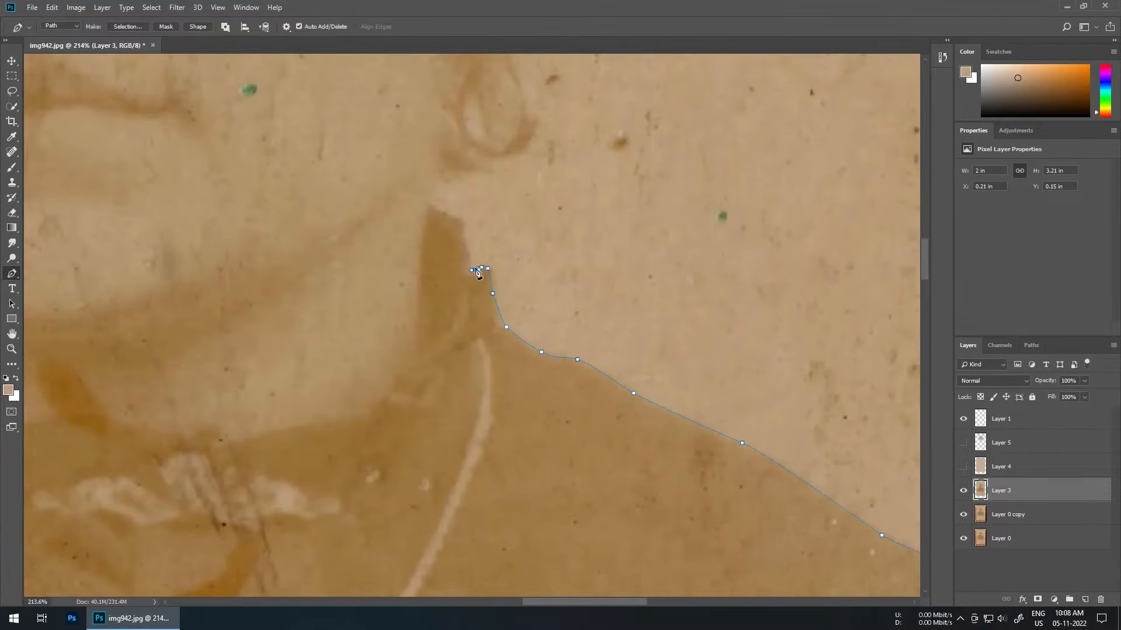
- Trace the path up the collar, around the earring and into the lower hair on the photo's right side
{"action": "scroll", "coordinate": [440, 209], "scroll_direction": "up", "scroll_amount": 1}
{"action": "left_click_drag", "start_coordinate": [441, 210], "coordinate": [473, 307]}
{"action": "left_click", "coordinate": [468, 300]}
{"action": "left_click", "coordinate": [475, 271]}
{"action": "left_click", "coordinate": [504, 270]}
{"action": "left_click", "coordinate": [522, 264]}
{"action": "left_click", "coordinate": [533, 261]}
{"action": "scroll", "coordinate": [608, 354], "scroll_direction": "down", "scroll_amount": 4}
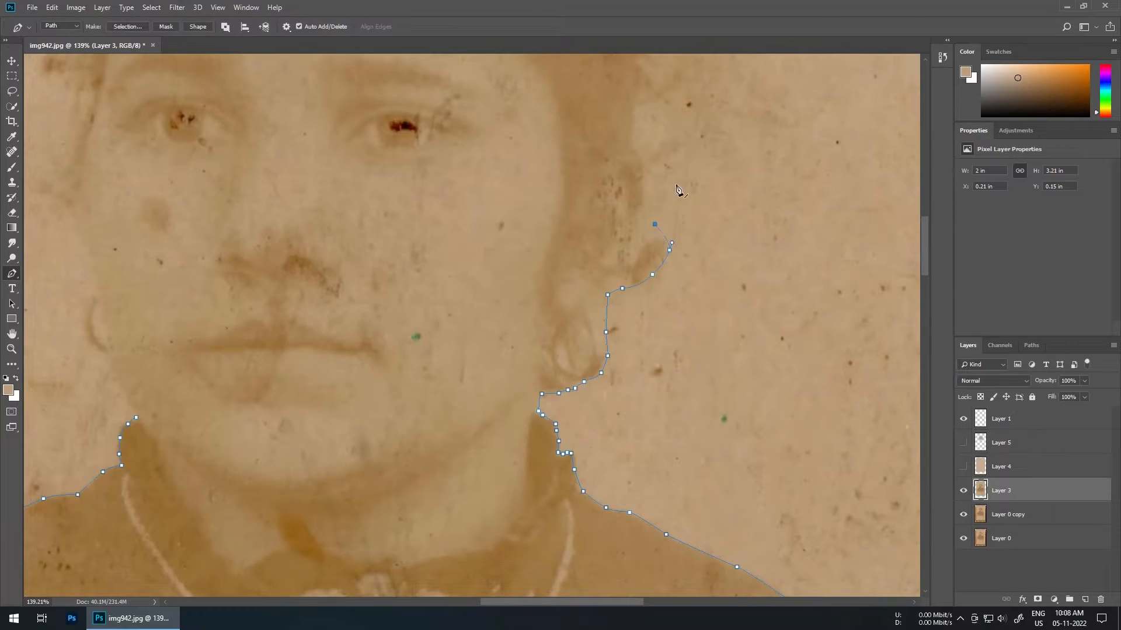
- Outline the hair on the photo's right side up to the crown of the head
{"action": "left_click_drag", "start_coordinate": [677, 187], "coordinate": [657, 337]}
{"action": "left_click", "coordinate": [631, 398]}
{"action": "scroll", "coordinate": [640, 315], "scroll_direction": "down", "scroll_amount": 4}
{"action": "scroll", "coordinate": [643, 301], "scroll_direction": "up", "scroll_amount": 4}
{"action": "left_click", "coordinate": [613, 339]}
{"action": "left_click", "coordinate": [618, 294]}
{"action": "scroll", "coordinate": [672, 292], "scroll_direction": "down", "scroll_amount": 4}
{"action": "left_click_drag", "start_coordinate": [597, 203], "coordinate": [584, 198]}
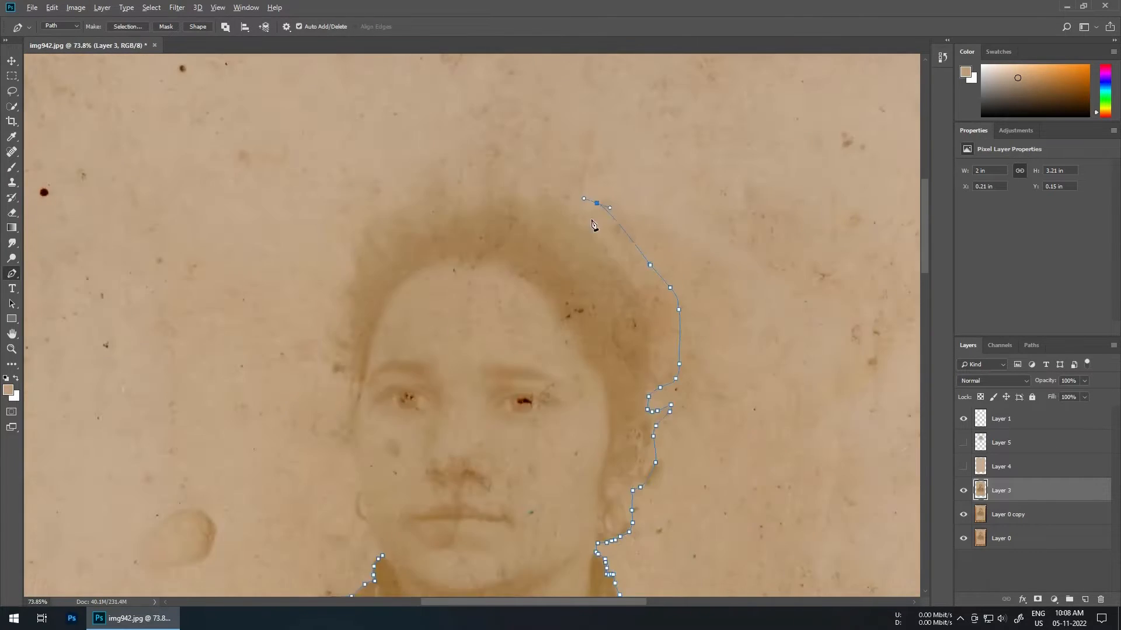
- Continue the path over the head and down the hair and cheek on the photo's left side, closing it at the collar
{"action": "left_click_drag", "start_coordinate": [387, 218], "coordinate": [373, 227]}
{"action": "left_click_drag", "start_coordinate": [349, 252], "coordinate": [344, 266]}
{"action": "scroll", "coordinate": [359, 479], "scroll_direction": "up", "scroll_amount": 5}
{"action": "left_click_drag", "start_coordinate": [325, 209], "coordinate": [323, 217]}
{"action": "left_click_drag", "start_coordinate": [320, 234], "coordinate": [322, 241]}
{"action": "left_click_drag", "start_coordinate": [290, 375], "coordinate": [285, 390]}
{"action": "left_click_drag", "start_coordinate": [282, 428], "coordinate": [293, 442]}
{"action": "left_click_drag", "start_coordinate": [342, 449], "coordinate": [368, 451]}
{"action": "left_click_drag", "start_coordinate": [353, 464], "coordinate": [389, 238]}
{"action": "left_click_drag", "start_coordinate": [392, 257], "coordinate": [395, 263]}
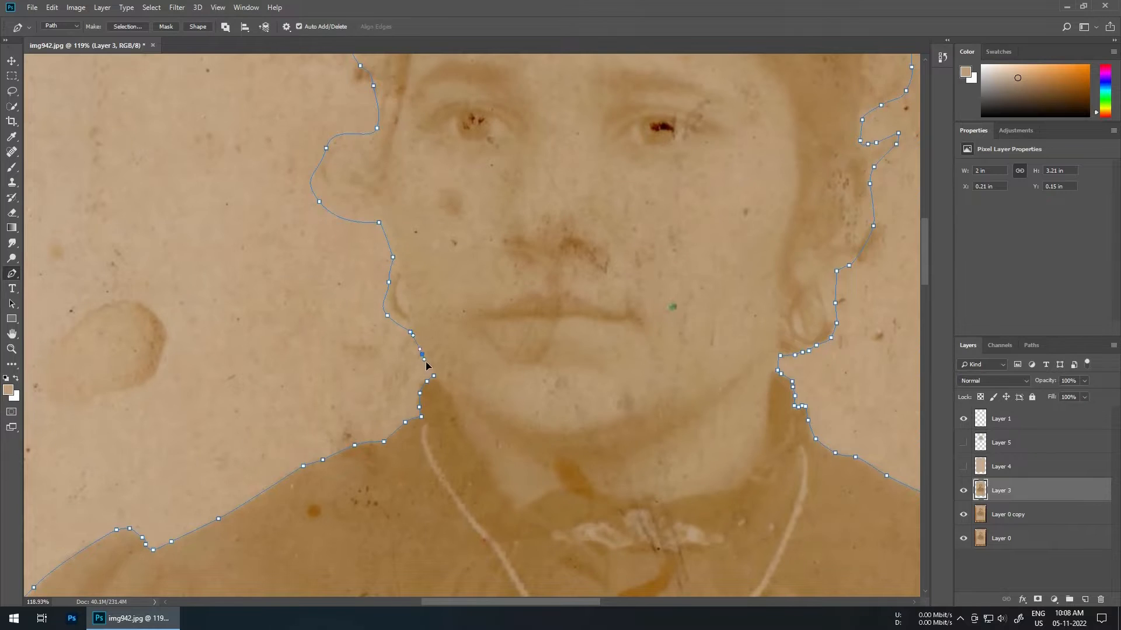
- Convert the closed path to a new selection with a 2-pixel feather and copy the woman onto her own layer
{"action": "scroll", "coordinate": [427, 366], "scroll_direction": "down", "scroll_amount": 5}
{"action": "right_click", "coordinate": [532, 343]}
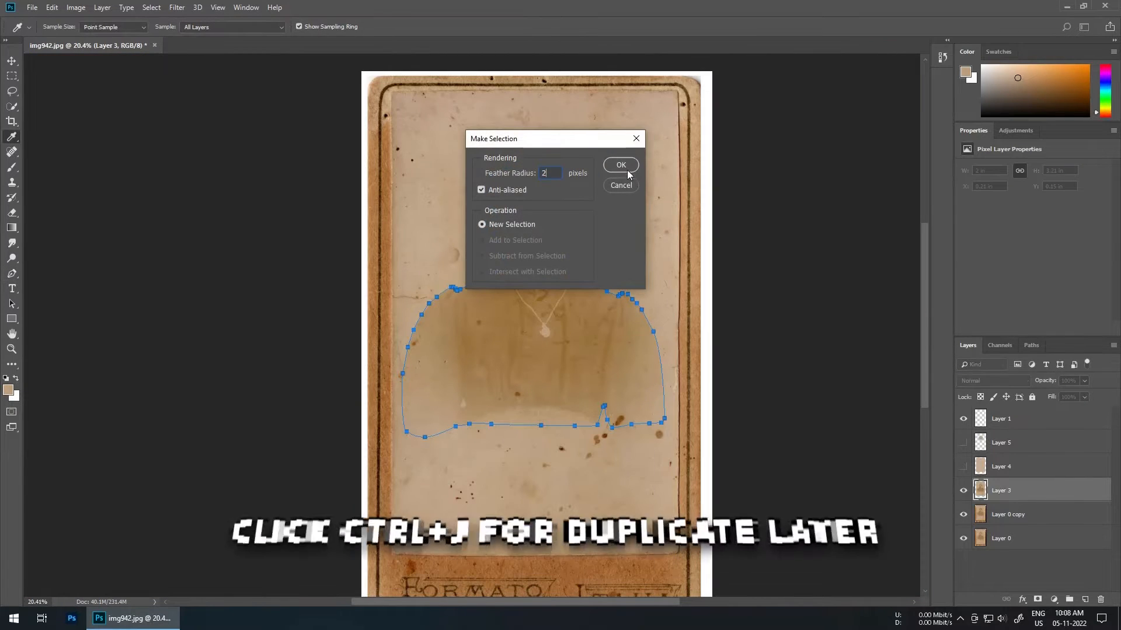
{"action": "left_click", "coordinate": [627, 171]}
{"action": "key", "text": "ctrl+j"}
- Move the cut-out woman directly below Layer 1 and show the beige fill and soft spot layers behind her
{"action": "left_click_drag", "start_coordinate": [1009, 495], "coordinate": [1008, 432]}
{"action": "left_click", "coordinate": [963, 490]}
{"action": "left_click", "coordinate": [963, 466]}
{"action": "scroll", "coordinate": [583, 343], "scroll_direction": "down", "scroll_amount": 4}
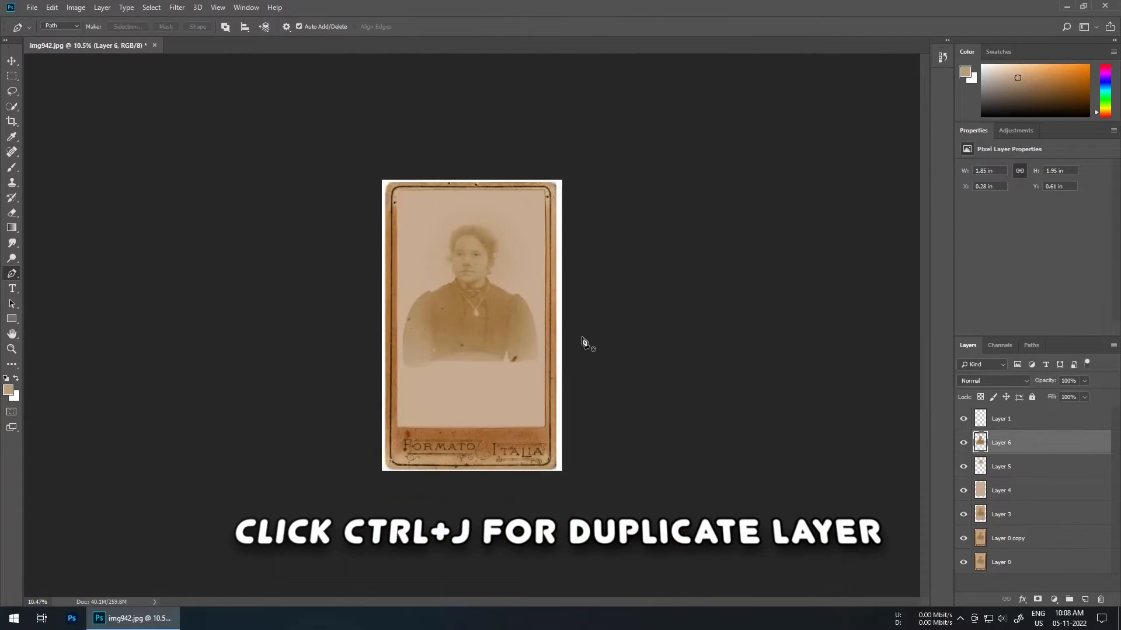
{"action": "scroll", "coordinate": [502, 310], "scroll_direction": "up", "scroll_amount": 6}
{"action": "scroll", "coordinate": [431, 278], "scroll_direction": "down", "scroll_amount": 4}
{"action": "scroll", "coordinate": [488, 379], "scroll_direction": "up", "scroll_amount": 3}
{"action": "scroll", "coordinate": [485, 376], "scroll_direction": "down", "scroll_amount": 2}
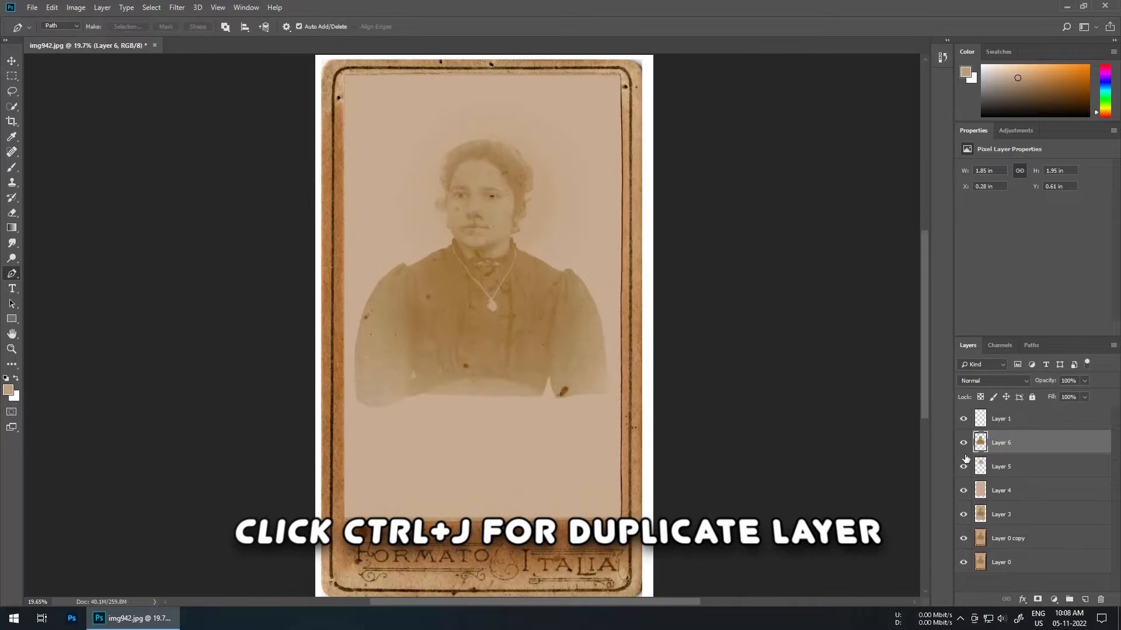
- Compare the portrait with and without the soft spot layer, and check Layer 5, Layer 4 and Layer 3
{"action": "left_click", "coordinate": [964, 463]}
{"action": "left_click", "coordinate": [964, 463]}
{"action": "left_click", "coordinate": [1032, 467]}
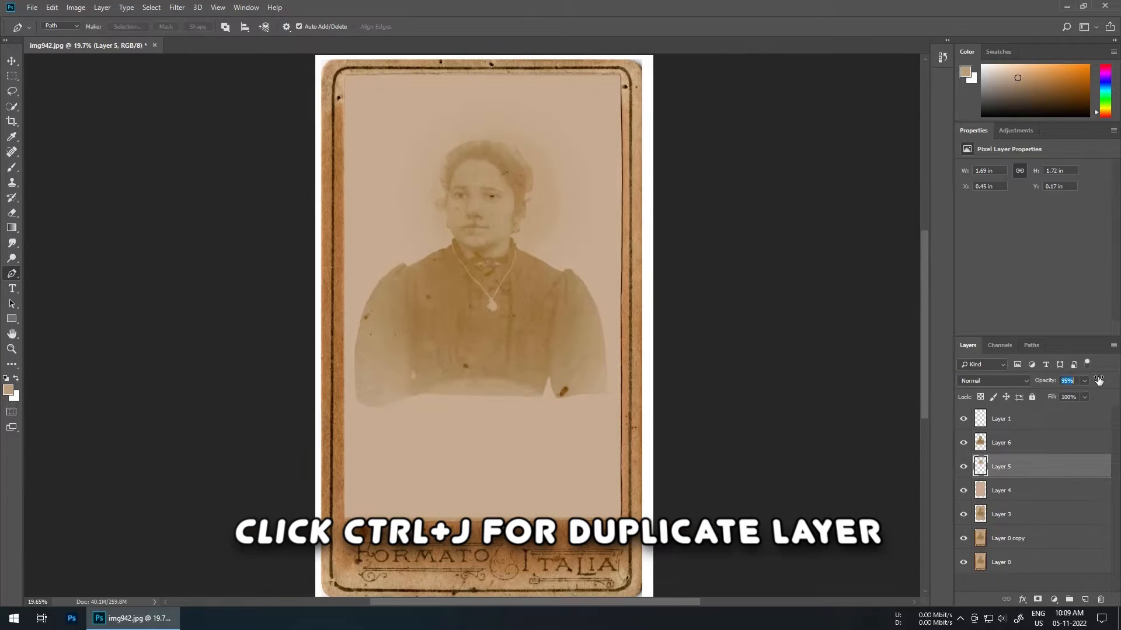
{"action": "scroll", "coordinate": [465, 348], "scroll_direction": "up", "scroll_amount": 3}
{"action": "left_click", "coordinate": [1014, 490]}
{"action": "left_click", "coordinate": [1003, 516]}
{"action": "scroll", "coordinate": [490, 350], "scroll_direction": "down", "scroll_amount": 5}
{"action": "scroll", "coordinate": [485, 344], "scroll_direction": "up", "scroll_amount": 5}
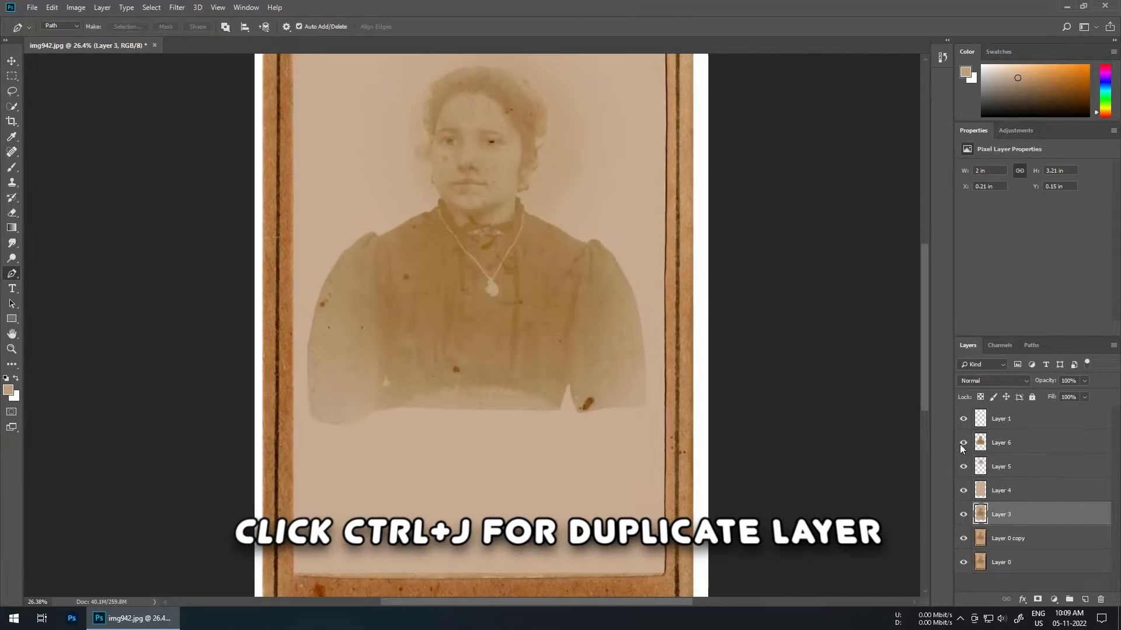
- Fade the photo-left sleeve edge and the lower edge of the cut-out on Layer 6 with a soft eraser
{"action": "left_click", "coordinate": [1000, 444]}
{"action": "left_click", "coordinate": [963, 444]}
{"action": "left_click", "coordinate": [963, 445]}
{"action": "left_click", "coordinate": [15, 213]}
{"action": "key", "text": "bracketleft"}
{"action": "key", "text": "bracketleft"}
{"action": "key", "text": "bracketleft"}
{"action": "key", "text": "bracketleft"}
{"action": "key", "text": "bracketleft"}
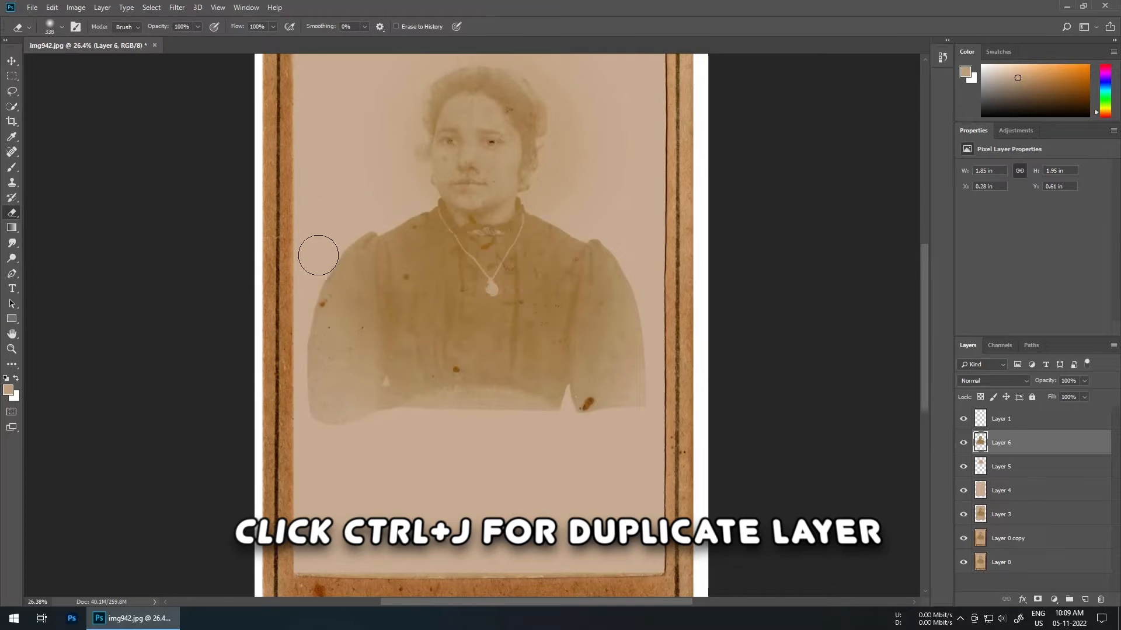
{"action": "left_click_drag", "start_coordinate": [318, 255], "coordinate": [306, 425]}
{"action": "left_click_drag", "start_coordinate": [306, 425], "coordinate": [465, 451]}
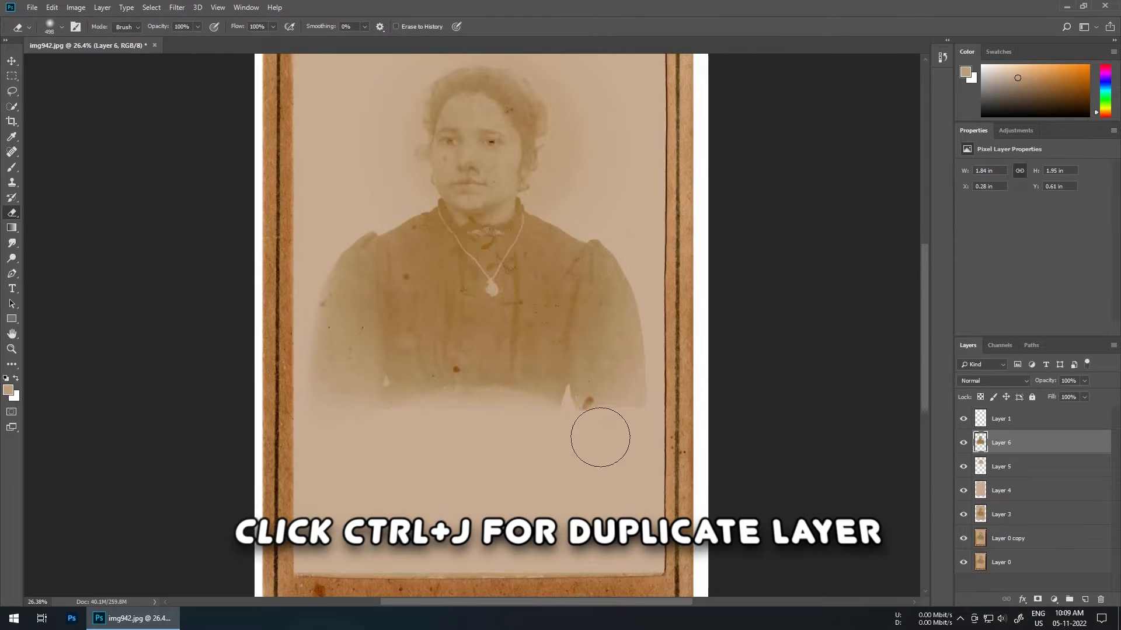
- Soften the cut-out's edge beside the neck and cheek on the photo's left side with a smaller soft eraser
{"action": "scroll", "coordinate": [467, 350], "scroll_direction": "up", "scroll_amount": 3}
{"action": "key", "text": "bracketleft"}
{"action": "key", "text": "bracketleft"}
{"action": "key", "text": "bracketleft"}
{"action": "key", "text": "bracketleft"}
{"action": "key", "text": "bracketleft"}
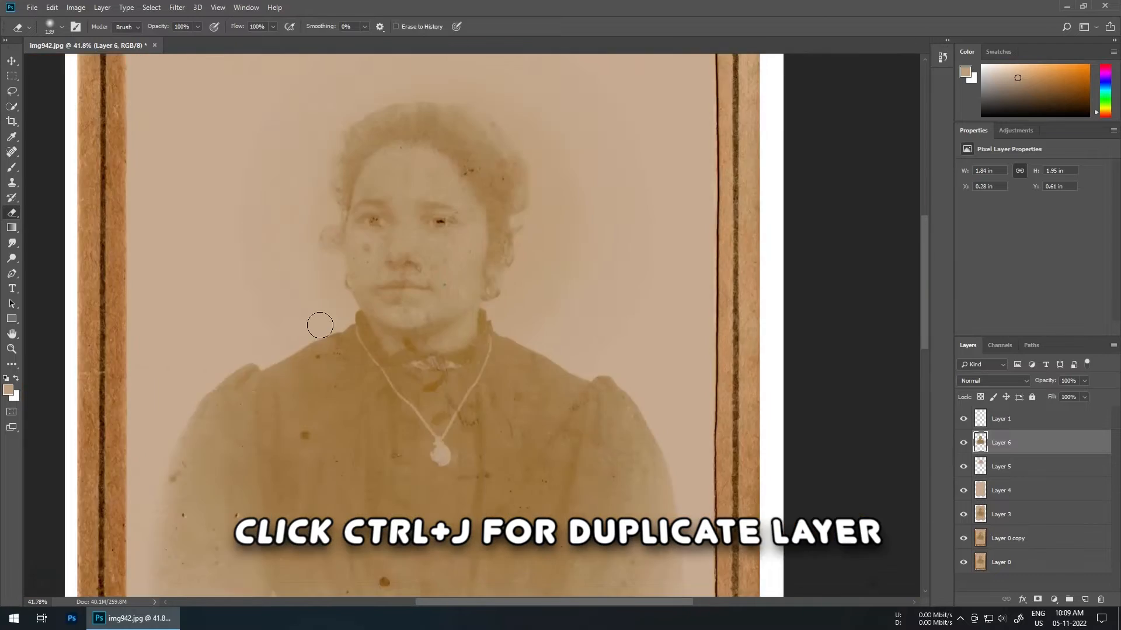
{"action": "scroll", "coordinate": [318, 325], "scroll_direction": "up", "scroll_amount": 3}
{"action": "scroll", "coordinate": [308, 292], "scroll_direction": "up", "scroll_amount": 3}
{"action": "mouse_move", "coordinate": [308, 291]}
{"action": "left_mouse_down"}
{"action": "mouse_move", "coordinate": [237, 269]}
{"action": "mouse_move", "coordinate": [262, 358]}
{"action": "left_mouse_up"}
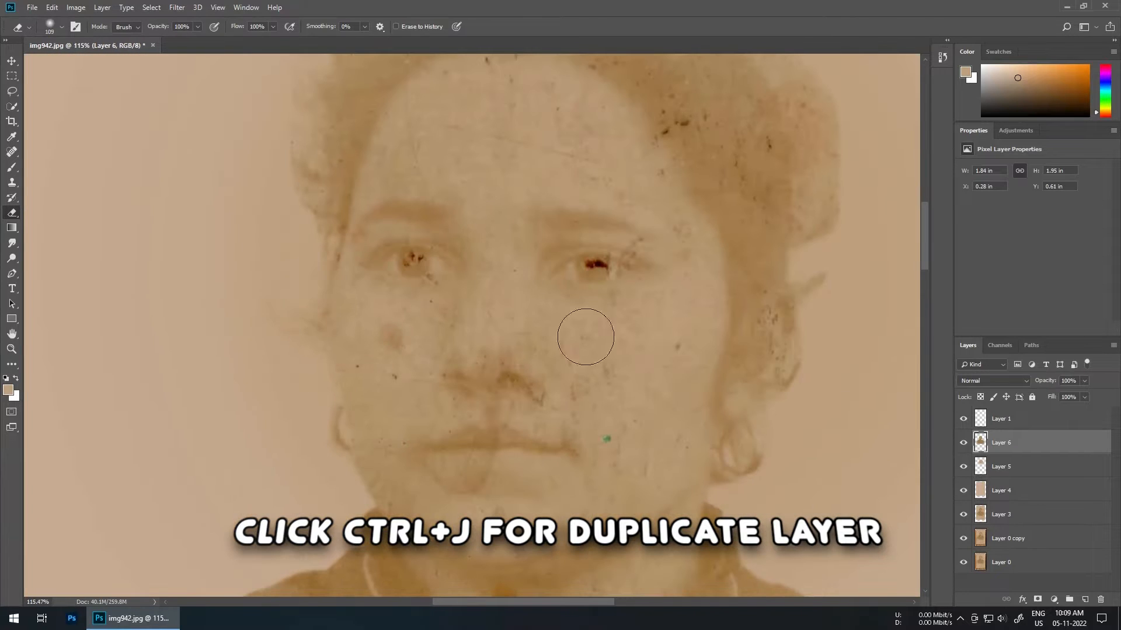
- Erase the hard cut-out edge along the hair on the photo's right side with a soft eraser
{"action": "scroll", "coordinate": [586, 337], "scroll_direction": "right", "scroll_amount": 3}
{"action": "left_click_drag", "start_coordinate": [724, 236], "coordinate": [695, 353]}
{"action": "key", "text": "bracketright"}
{"action": "key", "text": "bracketright"}
{"action": "key", "text": "bracketright"}
{"action": "key", "text": "bracketright"}
{"action": "key", "text": "bracketright"}
{"action": "left_click_drag", "start_coordinate": [688, 269], "coordinate": [688, 243]}
{"action": "left_click_drag", "start_coordinate": [699, 210], "coordinate": [738, 347]}
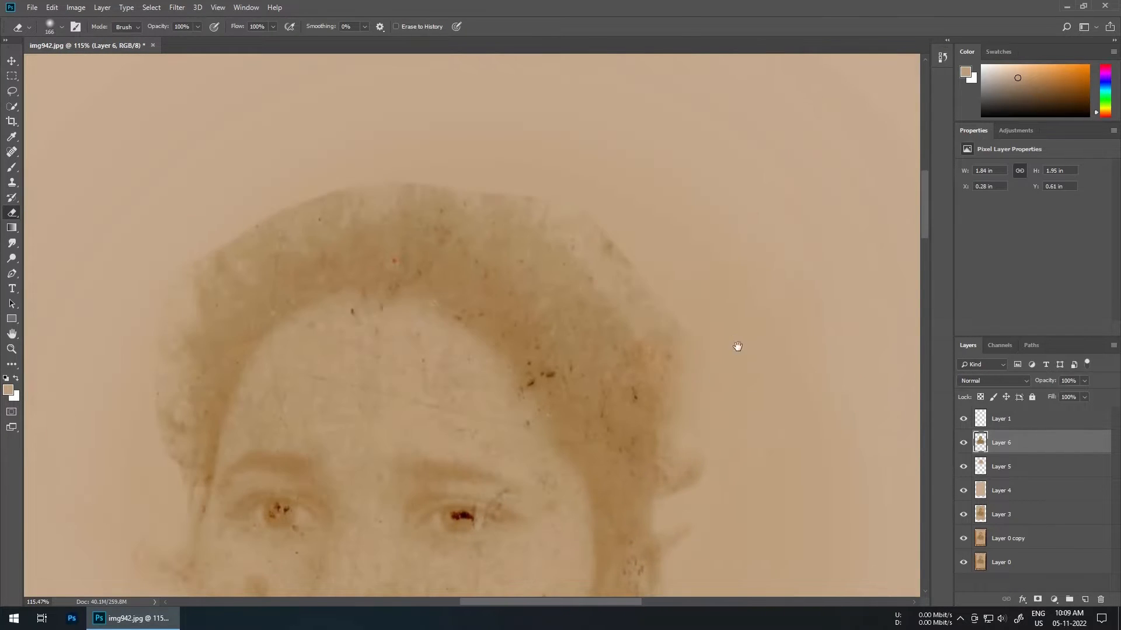
- Soften the hair outline over the crown with the eraser and toggle Layer 6 to check the blend
{"action": "left_click_drag", "start_coordinate": [662, 282], "coordinate": [634, 233]}
{"action": "key", "text": "bracketleft"}
{"action": "key", "text": "bracketleft"}
{"action": "key", "text": "bracketleft"}
{"action": "mouse_move", "coordinate": [457, 169]}
{"action": "left_mouse_down"}
{"action": "mouse_move", "coordinate": [276, 216]}
{"action": "mouse_move", "coordinate": [183, 269]}
{"action": "left_mouse_up"}
{"action": "scroll", "coordinate": [410, 338], "scroll_direction": "down", "scroll_amount": 7}
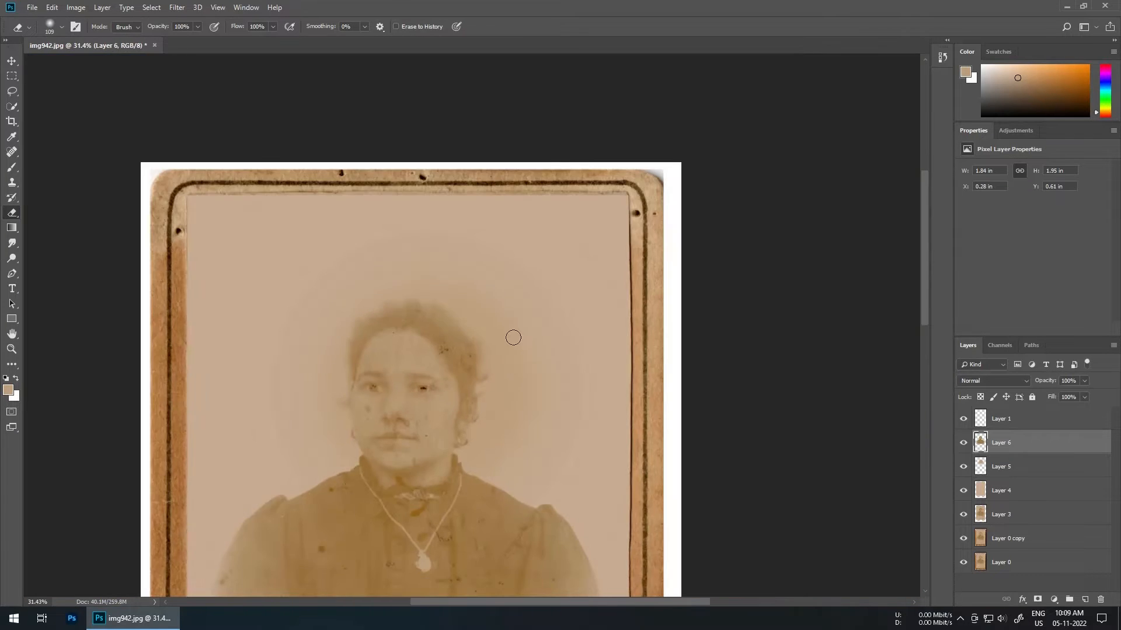
{"action": "scroll", "coordinate": [473, 325], "scroll_direction": "up", "scroll_amount": 7}
{"action": "scroll", "coordinate": [554, 285], "scroll_direction": "down", "scroll_amount": 9}
{"action": "left_click", "coordinate": [963, 442]}
{"action": "left_click", "coordinate": [963, 442]}
- Remove the round stain from the photo-left chest on Layer 6 copy with the Spot Healing Brush
{"action": "scroll", "coordinate": [443, 336], "scroll_direction": "up", "scroll_amount": 7}
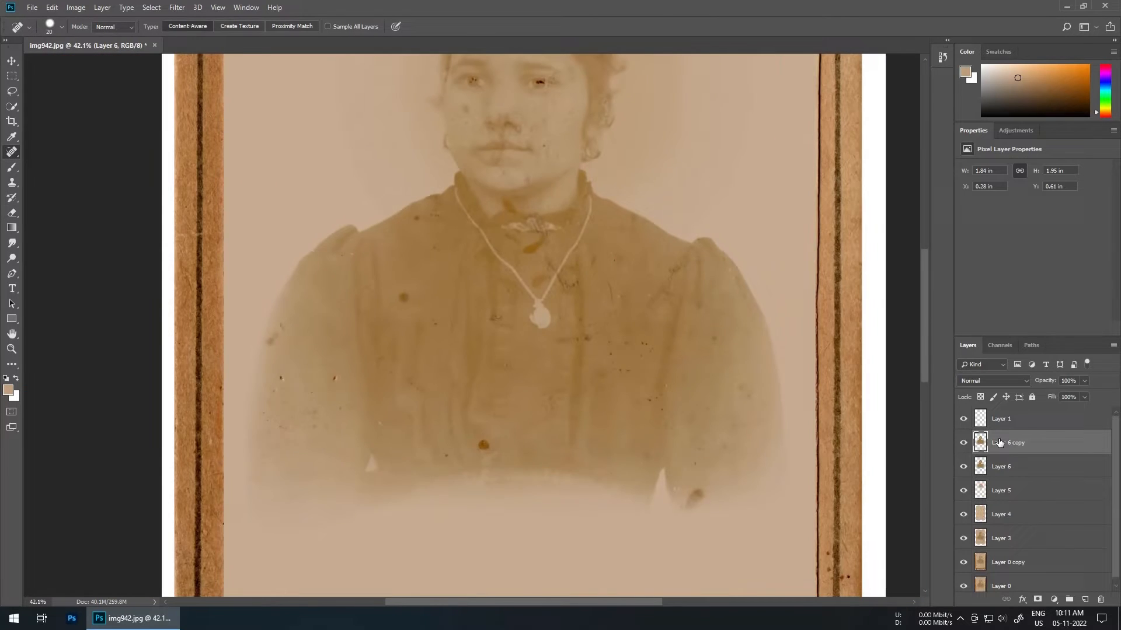
{"action": "scroll", "coordinate": [354, 402], "scroll_direction": "up", "scroll_amount": 7}
{"action": "right_click", "coordinate": [439, 184], "text": "alt"}
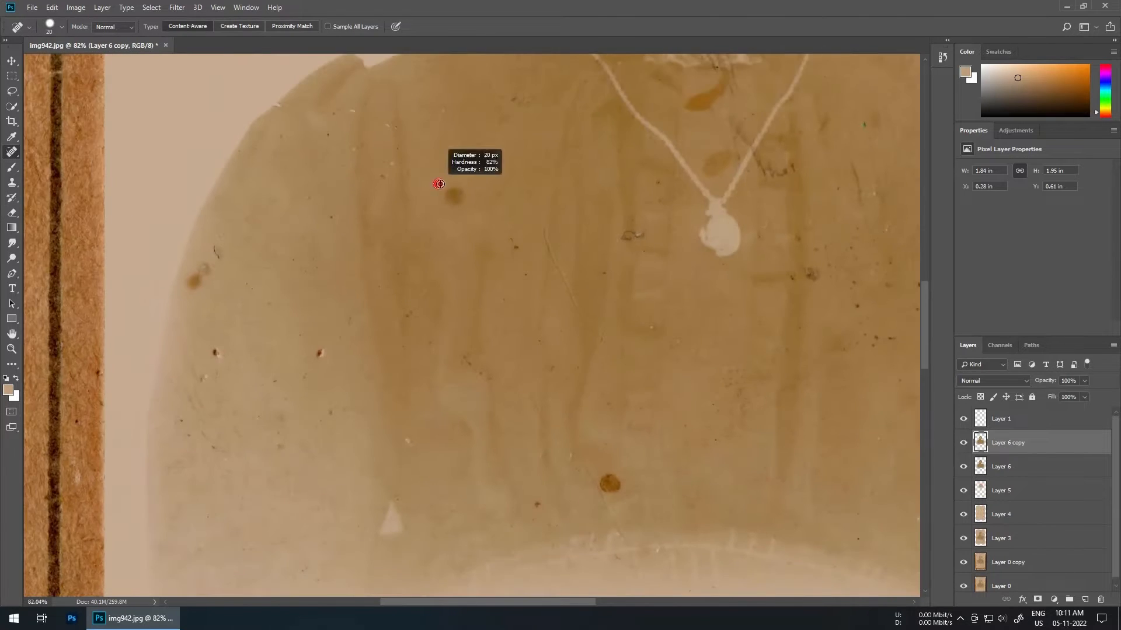
{"action": "left_click", "coordinate": [453, 195]}
- Apply a Noise filter to Layer 6 copy to reduce the fine specks on the portrait
{"action": "scroll", "coordinate": [386, 174], "scroll_direction": "up", "scroll_amount": 3}
{"action": "scroll", "coordinate": [387, 144], "scroll_direction": "up", "scroll_amount": 8}
{"action": "scroll", "coordinate": [411, 202], "scroll_direction": "down", "scroll_amount": 17}
{"action": "scroll", "coordinate": [514, 93], "scroll_direction": "up", "scroll_amount": 8}
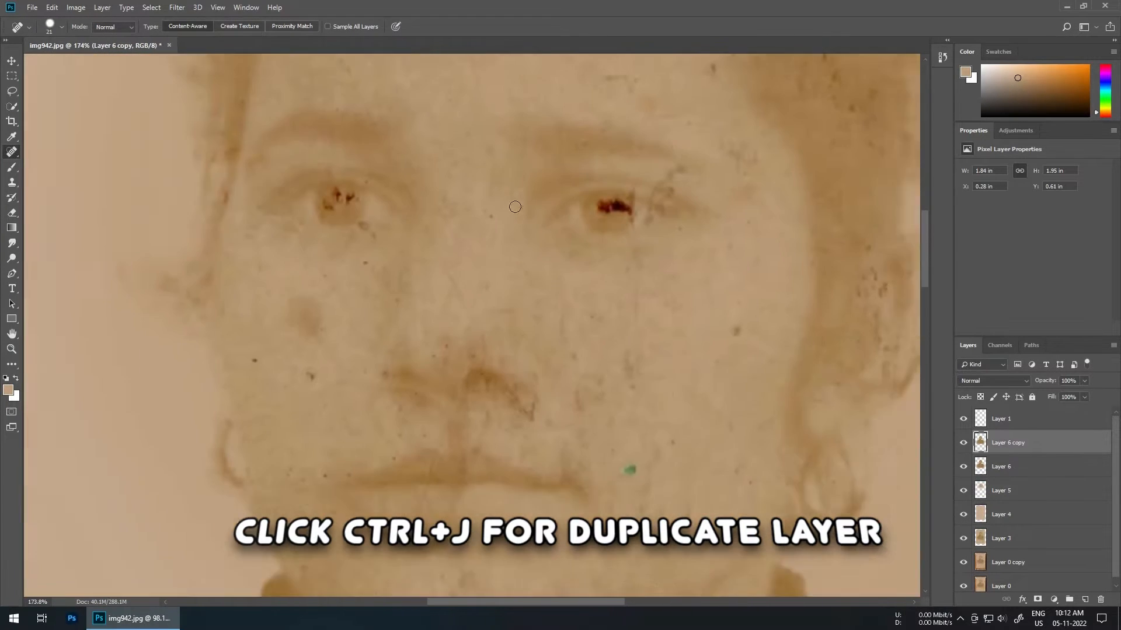
{"action": "left_click", "coordinate": [177, 7]}
{"action": "mouse_move", "coordinate": [251, 170]}
{"action": "left_click", "coordinate": [362, 201]}
{"action": "left_click", "coordinate": [617, 137]}
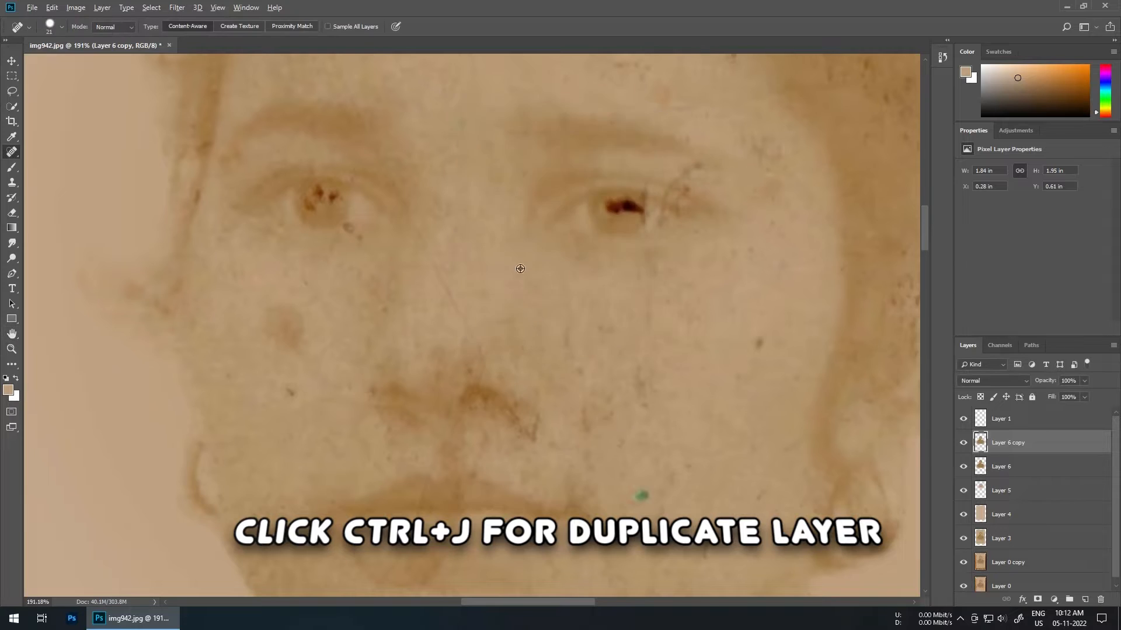
- Heal the spots and scratches on the photo-left shoulder and upper chest beside the necklace, reducing the healing brush to 12 px
{"action": "scroll", "coordinate": [578, 198], "scroll_direction": "down", "scroll_amount": 3}
{"action": "left_click_drag", "start_coordinate": [496, 467], "coordinate": [572, 170]}
{"action": "left_click_drag", "start_coordinate": [370, 477], "coordinate": [472, 317]}
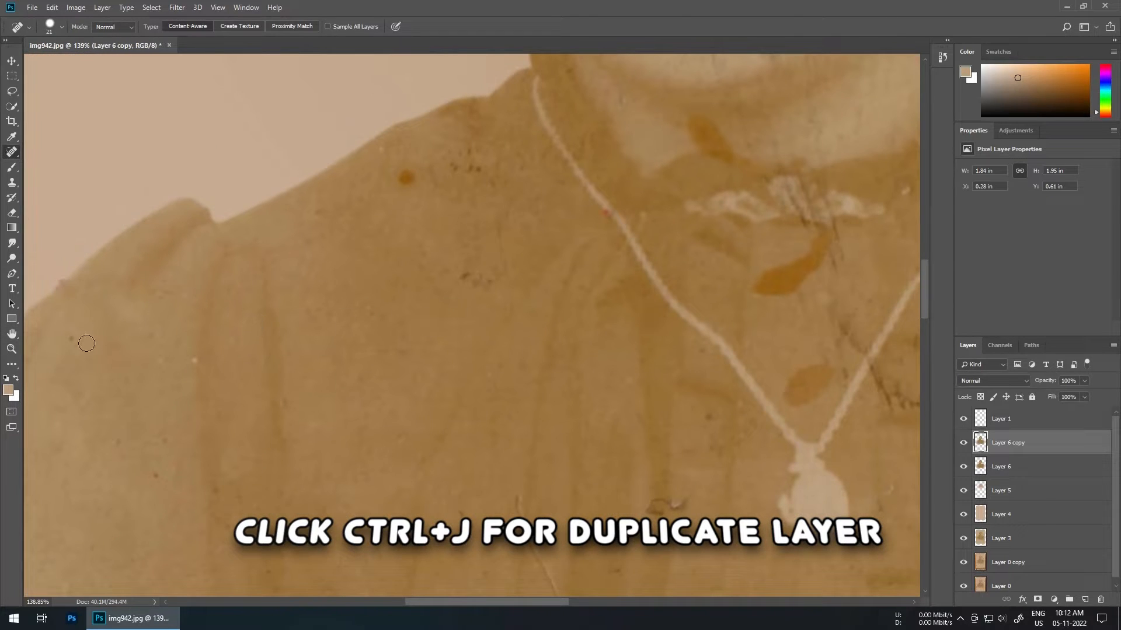
{"action": "right_click", "coordinate": [506, 222], "text": "alt"}
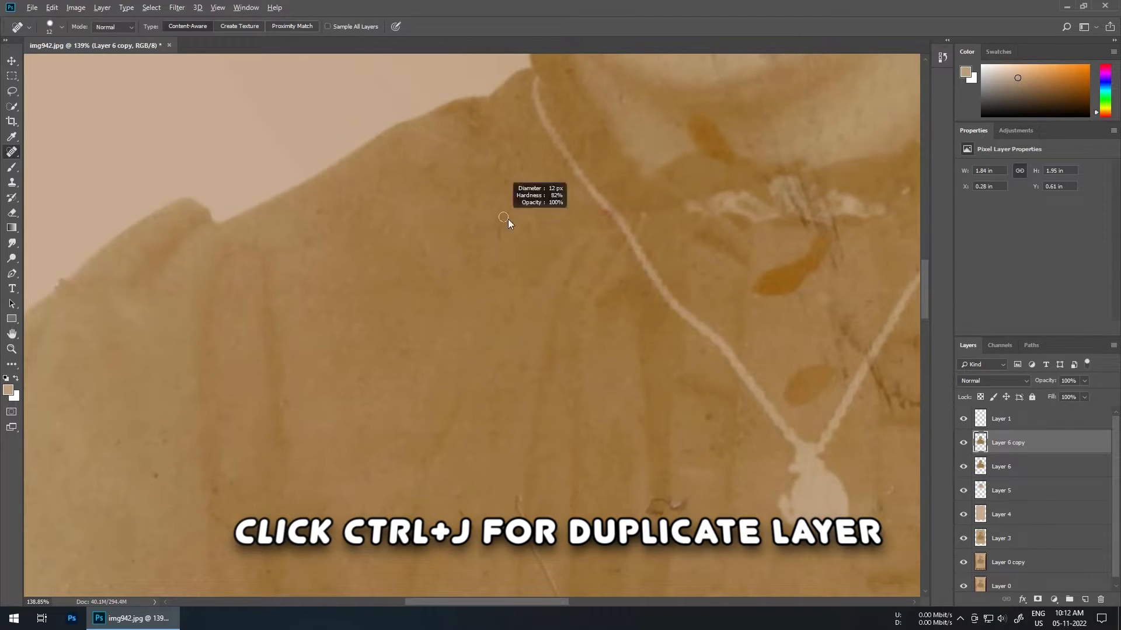
{"action": "left_click_drag", "start_coordinate": [505, 251], "coordinate": [522, 362]}
{"action": "left_click_drag", "start_coordinate": [519, 495], "coordinate": [499, 244]}
{"action": "left_click_drag", "start_coordinate": [498, 244], "coordinate": [527, 321]}
{"action": "left_click", "coordinate": [448, 274]}
{"action": "left_click_drag", "start_coordinate": [638, 265], "coordinate": [664, 257]}
{"action": "left_click_drag", "start_coordinate": [610, 329], "coordinate": [606, 202]}
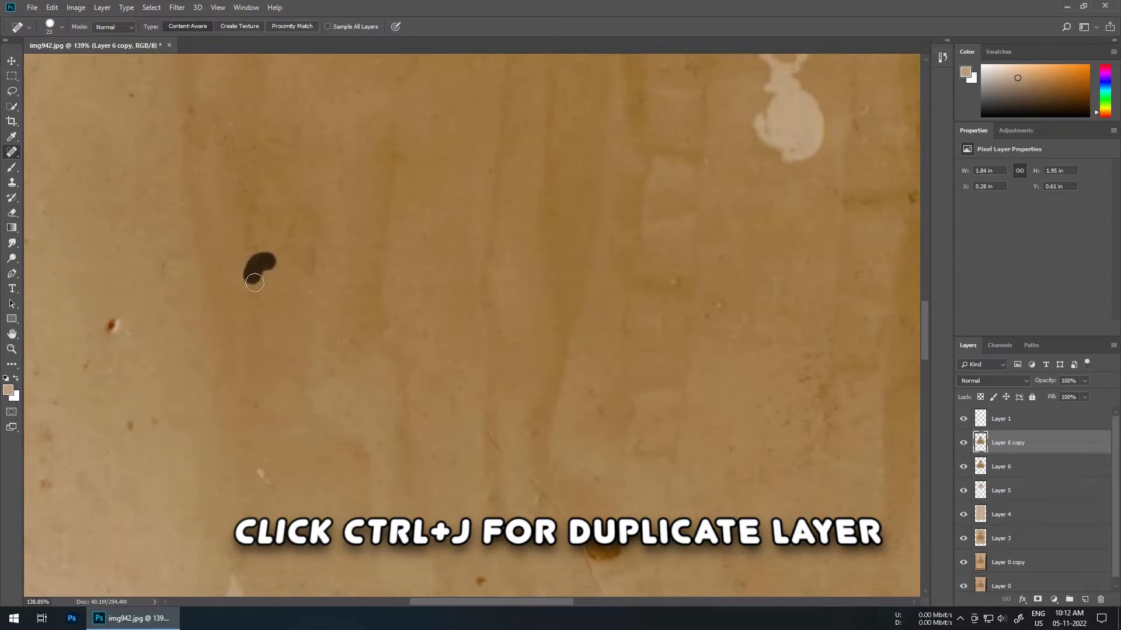
- Heal the dark specks and small marks on the photo-left sleeve and the adjoining bodice
{"action": "left_click_drag", "start_coordinate": [109, 310], "coordinate": [111, 327]}
{"action": "left_click_drag", "start_coordinate": [141, 374], "coordinate": [408, 243]}
{"action": "left_click_drag", "start_coordinate": [357, 347], "coordinate": [337, 358]}
{"action": "left_click_drag", "start_coordinate": [301, 243], "coordinate": [290, 278]}
{"action": "left_click", "coordinate": [206, 198]}
{"action": "left_click", "coordinate": [190, 348]}
{"action": "left_click_drag", "start_coordinate": [730, 403], "coordinate": [513, 374]}
- Remove the round brown stain, thin scratch and nearby specks from the lower bodice
{"action": "scroll", "coordinate": [525, 374], "scroll_direction": "down", "scroll_amount": 1}
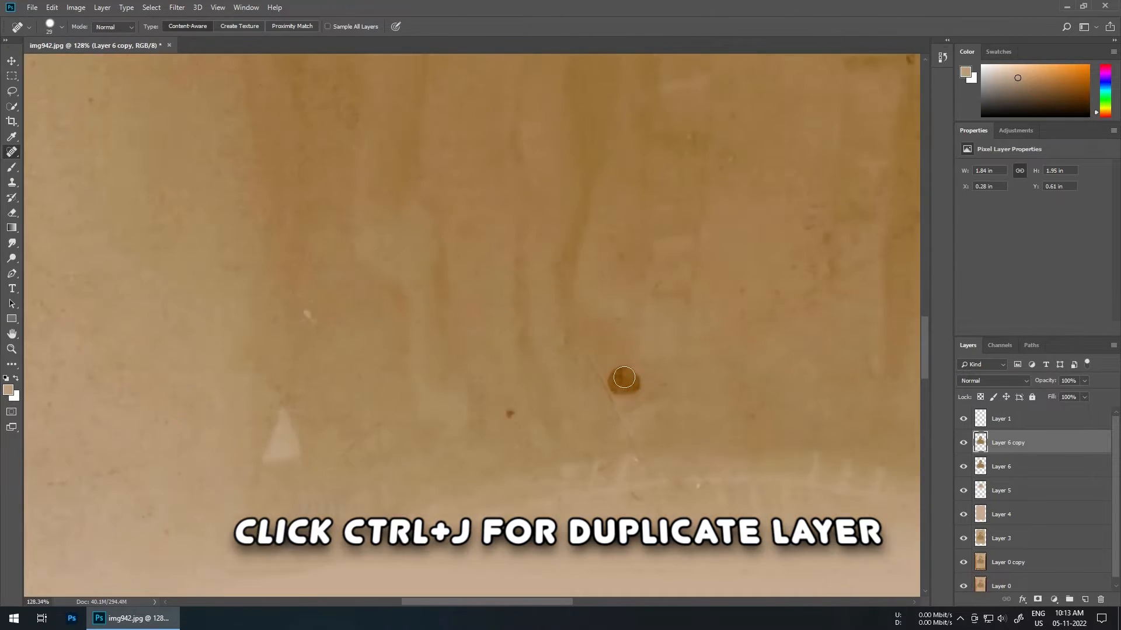
{"action": "scroll", "coordinate": [624, 414], "scroll_direction": "up", "scroll_amount": 4}
{"action": "left_click_drag", "start_coordinate": [602, 397], "coordinate": [652, 501]}
{"action": "left_click", "coordinate": [453, 410]}
{"action": "scroll", "coordinate": [554, 370], "scroll_direction": "down", "scroll_amount": 4}
{"action": "scroll", "coordinate": [496, 252], "scroll_direction": "up", "scroll_amount": 4}
{"action": "left_click_drag", "start_coordinate": [174, 316], "coordinate": [172, 331]}
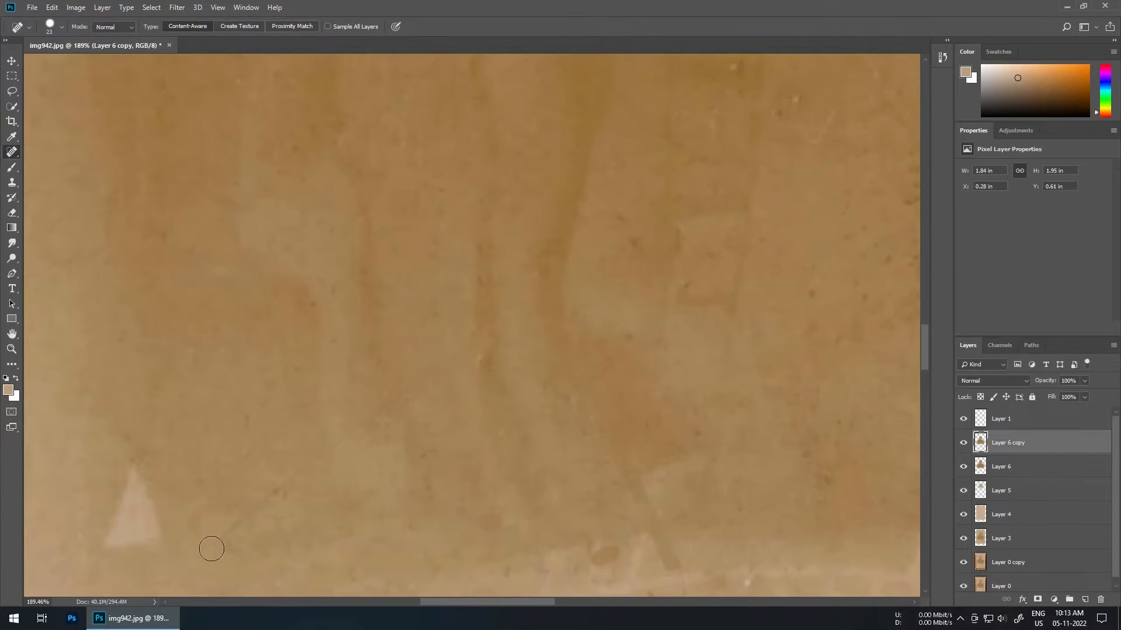
- Heal the remaining specks near the centre of the lower bodice
{"action": "scroll", "coordinate": [211, 548], "scroll_direction": "down", "scroll_amount": 6}
{"action": "scroll", "coordinate": [818, 359], "scroll_direction": "up", "scroll_amount": 5}
{"action": "left_click_drag", "start_coordinate": [834, 367], "coordinate": [586, 291]}
{"action": "left_click", "coordinate": [598, 294]}
{"action": "left_click", "coordinate": [642, 278]}
{"action": "scroll", "coordinate": [551, 292], "scroll_direction": "down", "scroll_amount": 6}
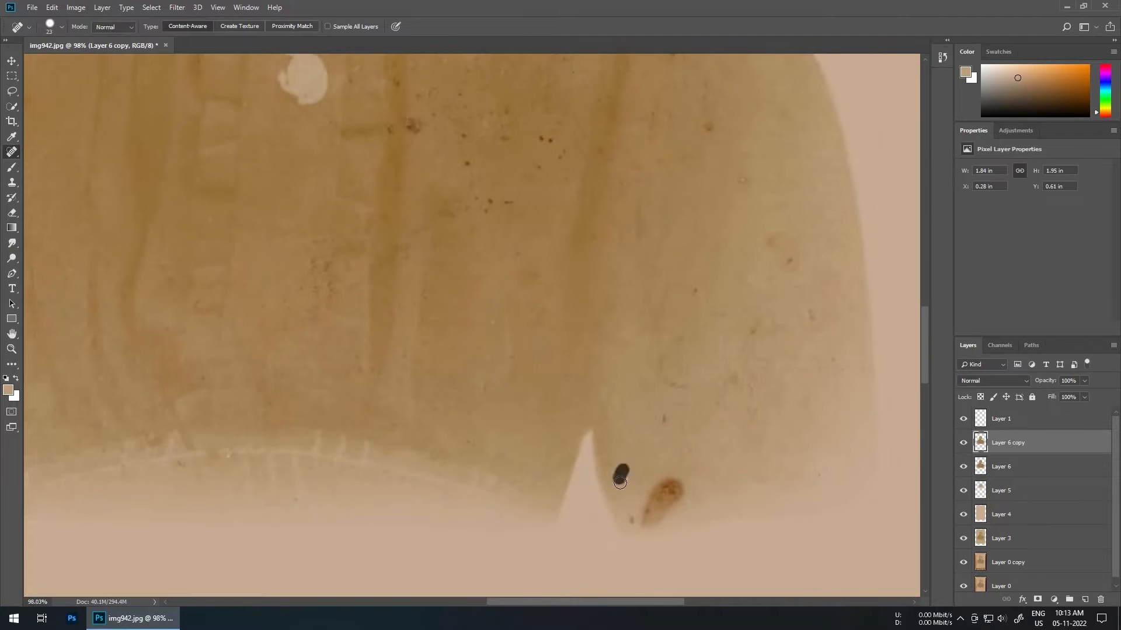
- Heal the dark spots and blotches across the photo-right sleeve and bodice
{"action": "left_click_drag", "start_coordinate": [804, 304], "coordinate": [822, 331]}
{"action": "left_click_drag", "start_coordinate": [707, 126], "coordinate": [686, 161]}
{"action": "left_click_drag", "start_coordinate": [584, 199], "coordinate": [585, 411]}
{"action": "left_click_drag", "start_coordinate": [498, 421], "coordinate": [476, 427]}
{"action": "left_click_drag", "start_coordinate": [464, 380], "coordinate": [446, 402]}
{"action": "mouse_move", "coordinate": [428, 314]}
{"action": "left_mouse_down"}
{"action": "mouse_move", "coordinate": [436, 321]}
{"action": "mouse_move", "coordinate": [379, 341]}
{"action": "left_mouse_up"}
{"action": "left_click_drag", "start_coordinate": [353, 216], "coordinate": [551, 289]}
- Remove the brown stains and dark scratches around the necklace chain below the brooch
{"action": "scroll", "coordinate": [551, 289], "scroll_direction": "up", "scroll_amount": 4}
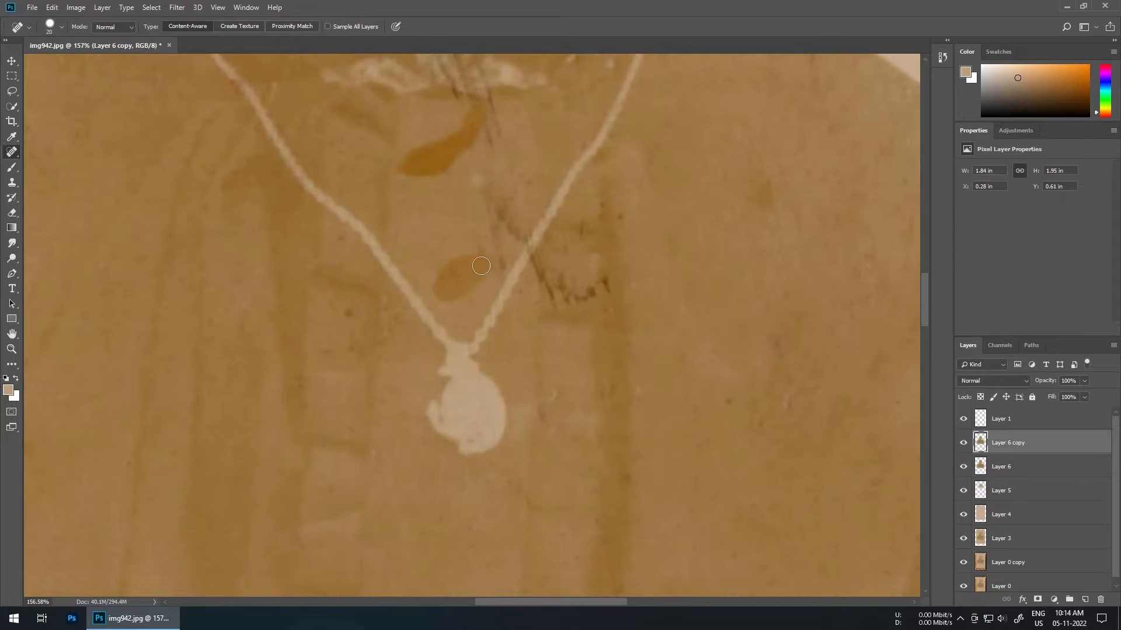
{"action": "left_click_drag", "start_coordinate": [496, 193], "coordinate": [513, 289]}
{"action": "left_click_drag", "start_coordinate": [463, 388], "coordinate": [496, 361]}
{"action": "mouse_move", "coordinate": [427, 274]}
{"action": "left_mouse_down"}
{"action": "mouse_move", "coordinate": [515, 212]}
{"action": "mouse_move", "coordinate": [515, 257]}
{"action": "left_mouse_up"}
{"action": "mouse_move", "coordinate": [515, 325]}
{"action": "left_mouse_down"}
{"action": "mouse_move", "coordinate": [515, 361]}
{"action": "mouse_move", "coordinate": [578, 407]}
{"action": "left_mouse_up"}
{"action": "left_click_drag", "start_coordinate": [464, 89], "coordinate": [521, 325]}
- Heal the stain on the neck, the green spot beside the mouth and the marks around the chin
{"action": "scroll", "coordinate": [521, 325], "scroll_direction": "up", "scroll_amount": 1}
{"action": "left_click_drag", "start_coordinate": [391, 209], "coordinate": [402, 208]}
{"action": "left_click_drag", "start_coordinate": [388, 316], "coordinate": [438, 357]}
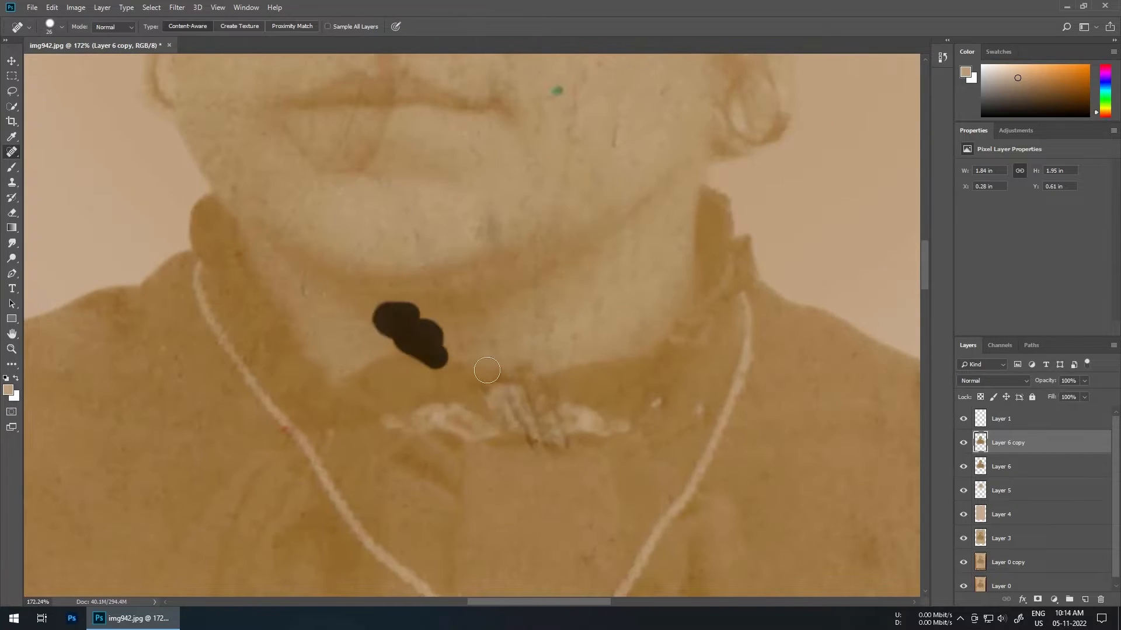
{"action": "left_click", "coordinate": [486, 371]}
{"action": "left_click", "coordinate": [558, 90]}
{"action": "left_click_drag", "start_coordinate": [585, 106], "coordinate": [574, 255]}
{"action": "left_click_drag", "start_coordinate": [368, 209], "coordinate": [366, 378]}
{"action": "left_click_drag", "start_coordinate": [231, 255], "coordinate": [208, 261]}
- Heal the scratches and specks on the nose, cheeks and around the mouth with a small healing brush
{"action": "scroll", "coordinate": [208, 261], "scroll_direction": "up", "scroll_amount": 3}
{"action": "left_click_drag", "start_coordinate": [469, 336], "coordinate": [492, 382]}
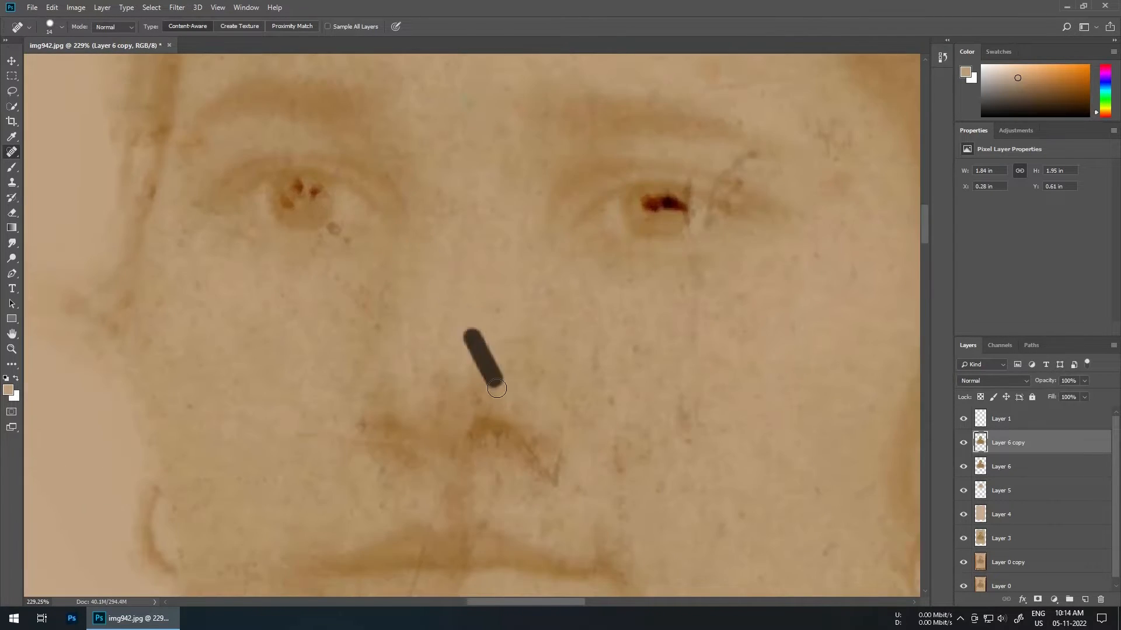
{"action": "left_click_drag", "start_coordinate": [432, 519], "coordinate": [517, 188]}
{"action": "scroll", "coordinate": [518, 187], "scroll_direction": "up", "scroll_amount": 3}
{"action": "left_click_drag", "start_coordinate": [489, 284], "coordinate": [448, 349]}
{"action": "left_click_drag", "start_coordinate": [424, 370], "coordinate": [516, 214]}
{"action": "left_click_drag", "start_coordinate": [406, 345], "coordinate": [386, 349]}
{"action": "scroll", "coordinate": [403, 345], "scroll_direction": "down", "scroll_amount": 1}
{"action": "left_click_drag", "start_coordinate": [402, 338], "coordinate": [243, 539]}
{"action": "left_click_drag", "start_coordinate": [477, 275], "coordinate": [476, 290]}
{"action": "left_click_drag", "start_coordinate": [459, 338], "coordinate": [406, 426]}
- Heal the crease line and specks across the forehead and front hairline, enlarging the healing brush
{"action": "scroll", "coordinate": [406, 408], "scroll_direction": "down", "scroll_amount": 4}
{"action": "left_click_drag", "start_coordinate": [388, 187], "coordinate": [289, 525]}
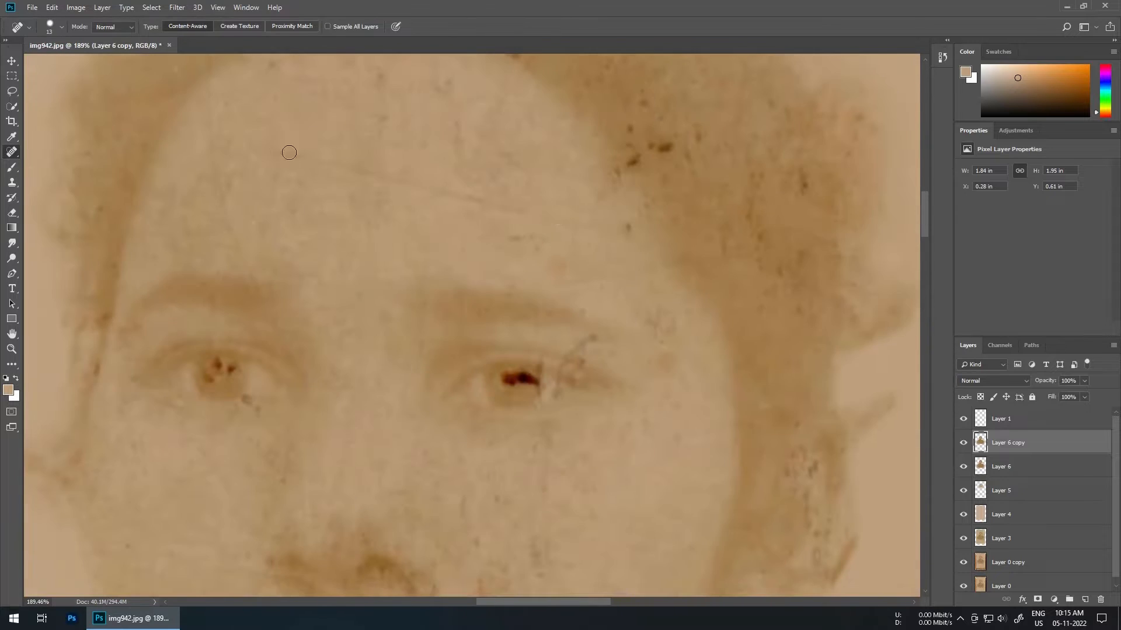
{"action": "left_click_drag", "start_coordinate": [663, 269], "coordinate": [857, 305]}
{"action": "left_click_drag", "start_coordinate": [465, 363], "coordinate": [405, 519]}
{"action": "scroll", "coordinate": [404, 519], "scroll_direction": "down", "scroll_amount": 1}
{"action": "key", "text": "bracketright"}
{"action": "key", "text": "bracketright"}
{"action": "key", "text": "bracketright"}
{"action": "key", "text": "bracketright"}
{"action": "key", "text": "bracketright"}
{"action": "key", "text": "bracketright"}
{"action": "key", "text": "bracketright"}
{"action": "key", "text": "bracketright"}
{"action": "key", "text": "bracketright"}
{"action": "left_click_drag", "start_coordinate": [509, 205], "coordinate": [545, 205]}
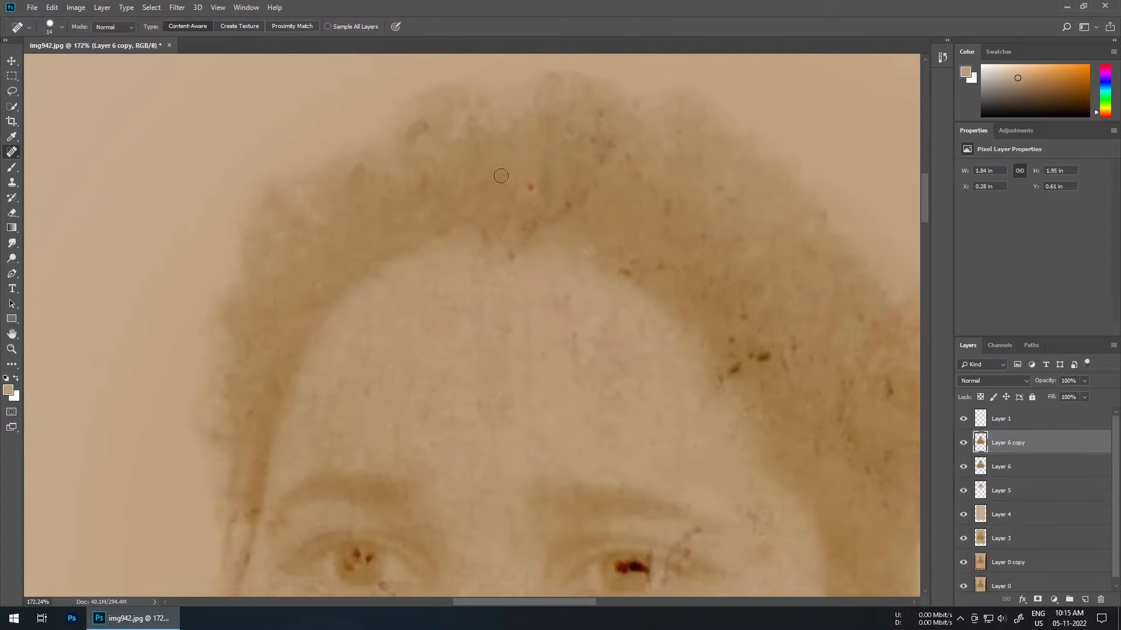
- Remove the dark spots from the hair with a healing brush of about 25 px and compare the healed layer with the original
{"action": "key", "text": "bracketright"}
{"action": "key", "text": "bracketright"}
{"action": "key", "text": "bracketright"}
{"action": "key", "text": "bracketright"}
{"action": "key", "text": "bracketright"}
{"action": "key", "text": "bracketright"}
{"action": "key", "text": "bracketright"}
{"action": "key", "text": "bracketright"}
{"action": "key", "text": "bracketright"}
{"action": "key", "text": "bracketright"}
{"action": "key", "text": "bracketright"}
{"action": "left_click", "coordinate": [589, 251]}
{"action": "left_click", "coordinate": [764, 363]}
{"action": "left_click_drag", "start_coordinate": [848, 555], "coordinate": [601, 258]}
{"action": "scroll", "coordinate": [601, 257], "scroll_direction": "down", "scroll_amount": 7}
{"action": "scroll", "coordinate": [537, 126], "scroll_direction": "down", "scroll_amount": 13}
{"action": "left_click", "coordinate": [965, 442]}
{"action": "left_click", "coordinate": [965, 443]}
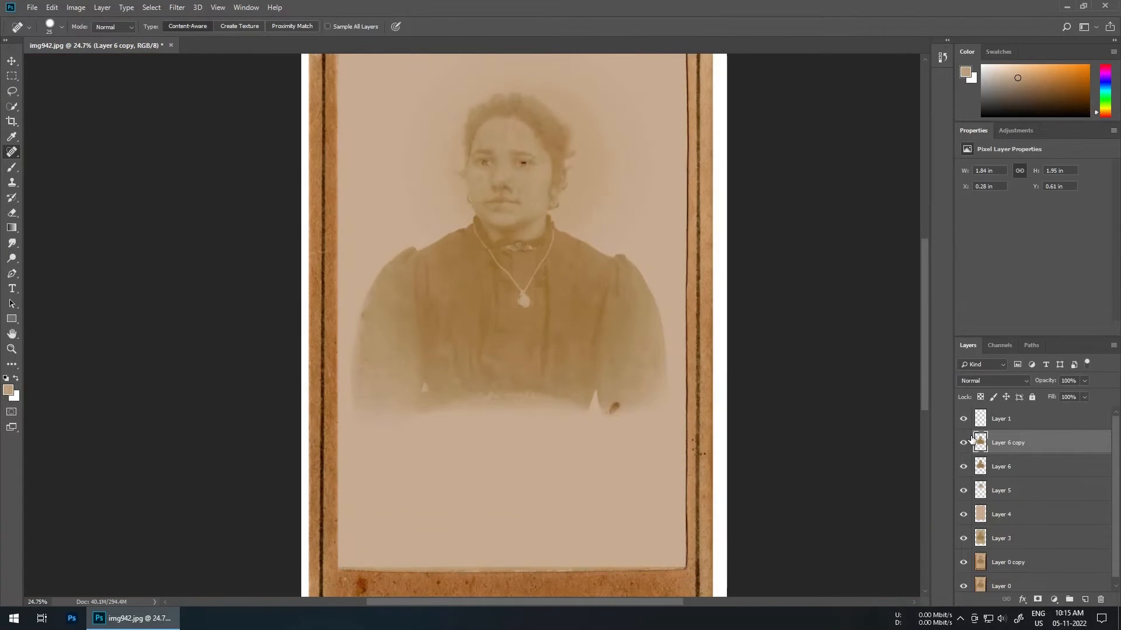
- Smooth Layer 6 copy with the Noiseware filter's Default preset and toggle the layer to compare the result
{"action": "left_click", "coordinate": [177, 7]}
{"action": "mouse_move", "coordinate": [198, 255]}
{"action": "left_click", "coordinate": [341, 255]}
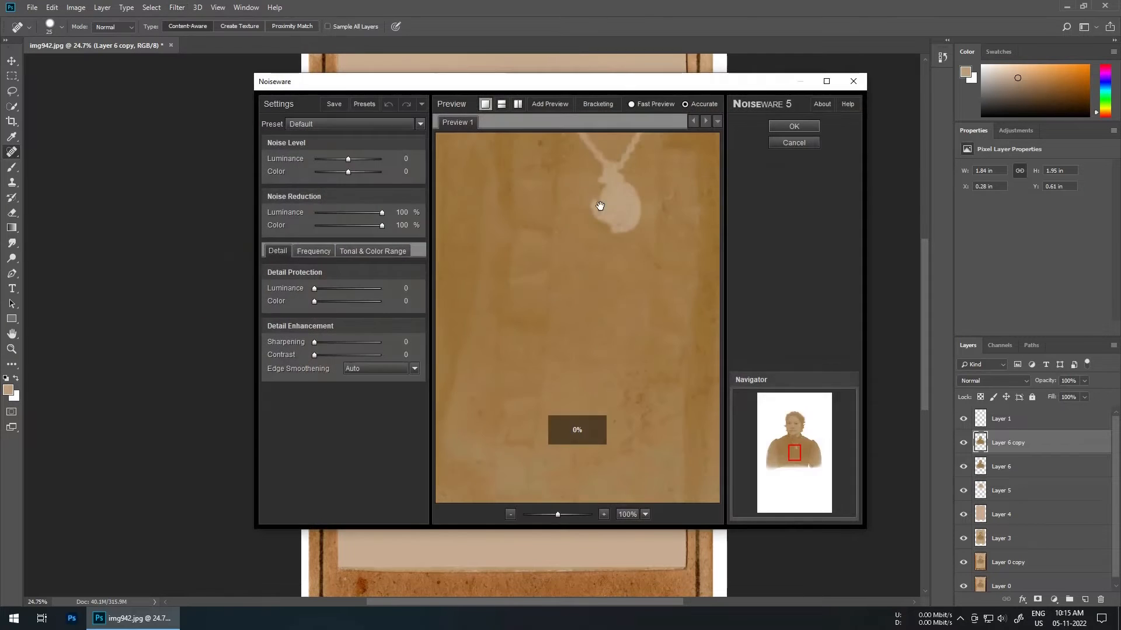
{"action": "left_click", "coordinate": [786, 123]}
{"action": "scroll", "coordinate": [786, 124], "scroll_direction": "up", "scroll_amount": 3}
{"action": "left_click", "coordinate": [963, 442]}
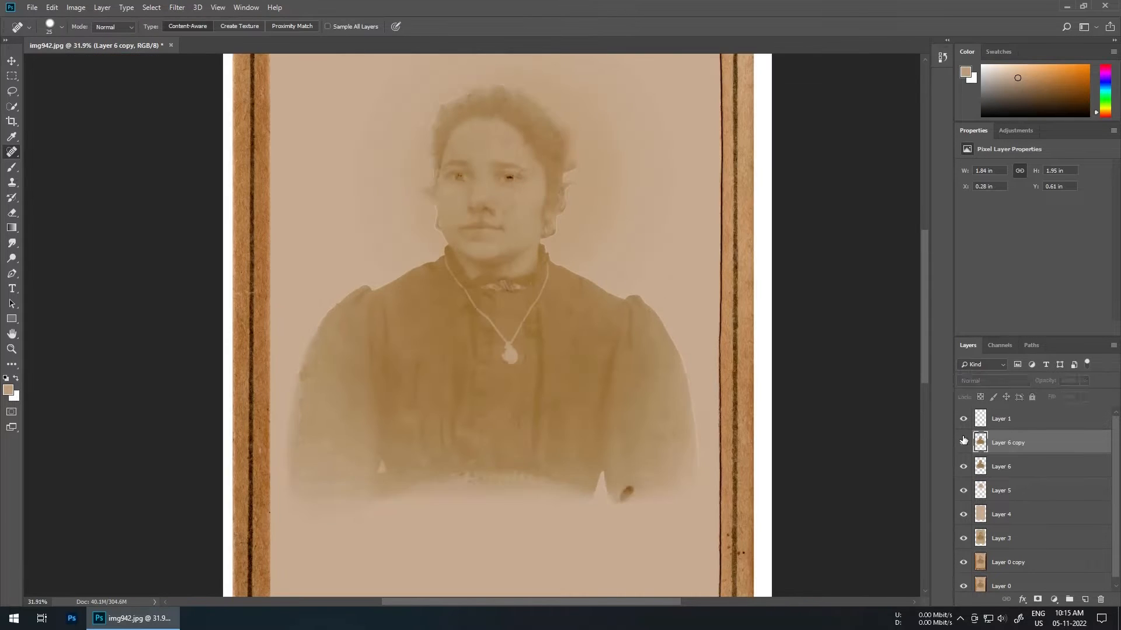
- Erase the pale halo along the sleeves and around the head on Layer 6 copy with a large soft eraser, comparing the layer on and off
{"action": "left_click", "coordinate": [964, 442]}
{"action": "left_click", "coordinate": [964, 442]}
{"action": "left_click", "coordinate": [964, 442]}
{"action": "key", "text": "e"}
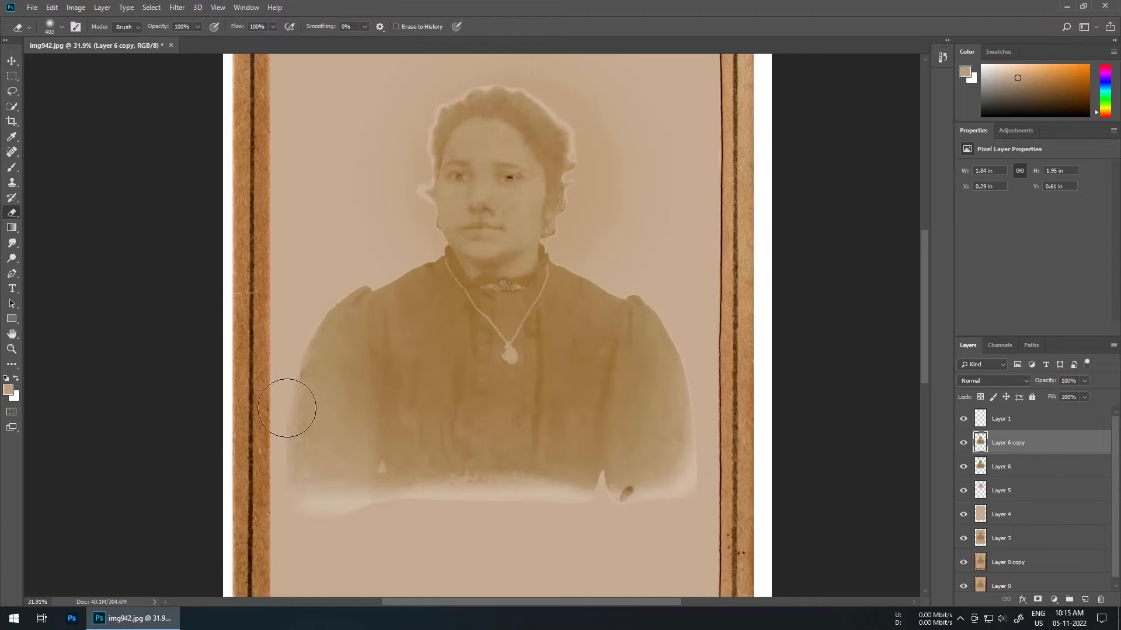
{"action": "mouse_move", "coordinate": [287, 408]}
{"action": "left_mouse_down"}
{"action": "mouse_move", "coordinate": [563, 488]}
{"action": "mouse_move", "coordinate": [704, 399]}
{"action": "left_mouse_up"}
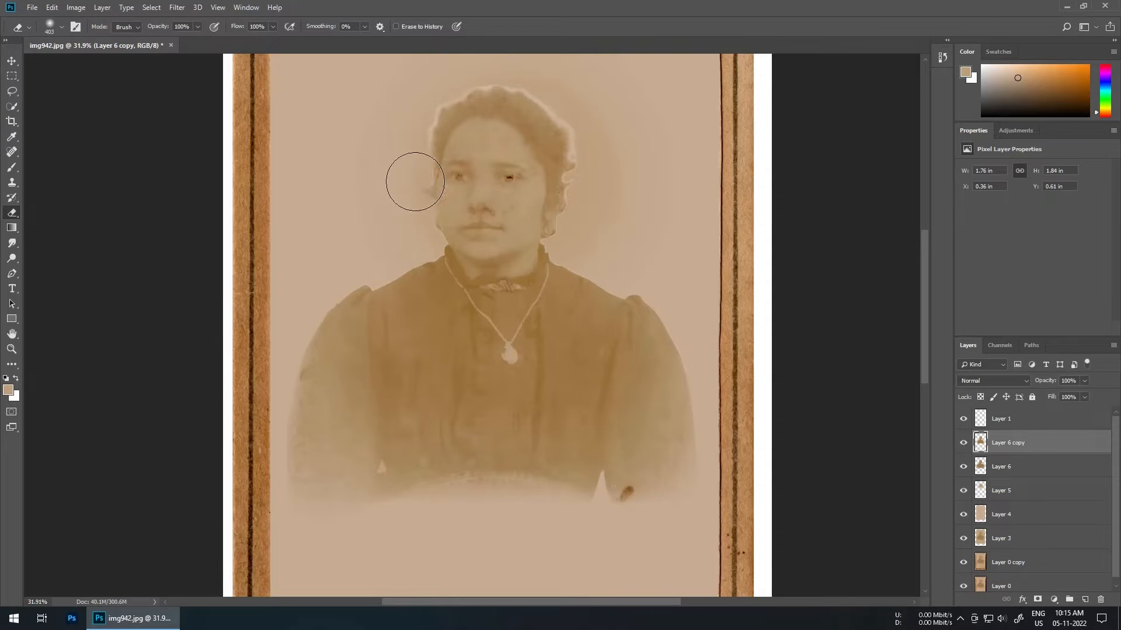
{"action": "left_click_drag", "start_coordinate": [415, 182], "coordinate": [587, 137]}
{"action": "scroll", "coordinate": [703, 302], "scroll_direction": "down", "scroll_amount": 1}
{"action": "left_click_drag", "start_coordinate": [607, 297], "coordinate": [513, 336]}
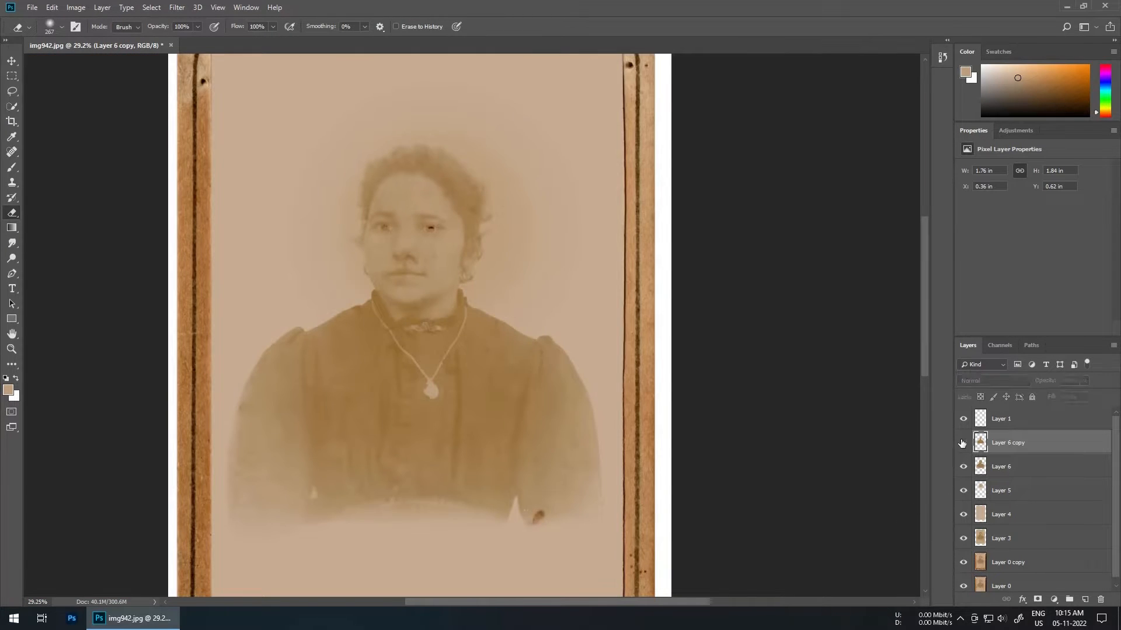
- Clone clean skin over the blemishes around the nose and across the forehead on a new Layer 7, with opacity and flow at 59%
{"action": "scroll", "coordinate": [458, 204], "scroll_direction": "up", "scroll_amount": 12}
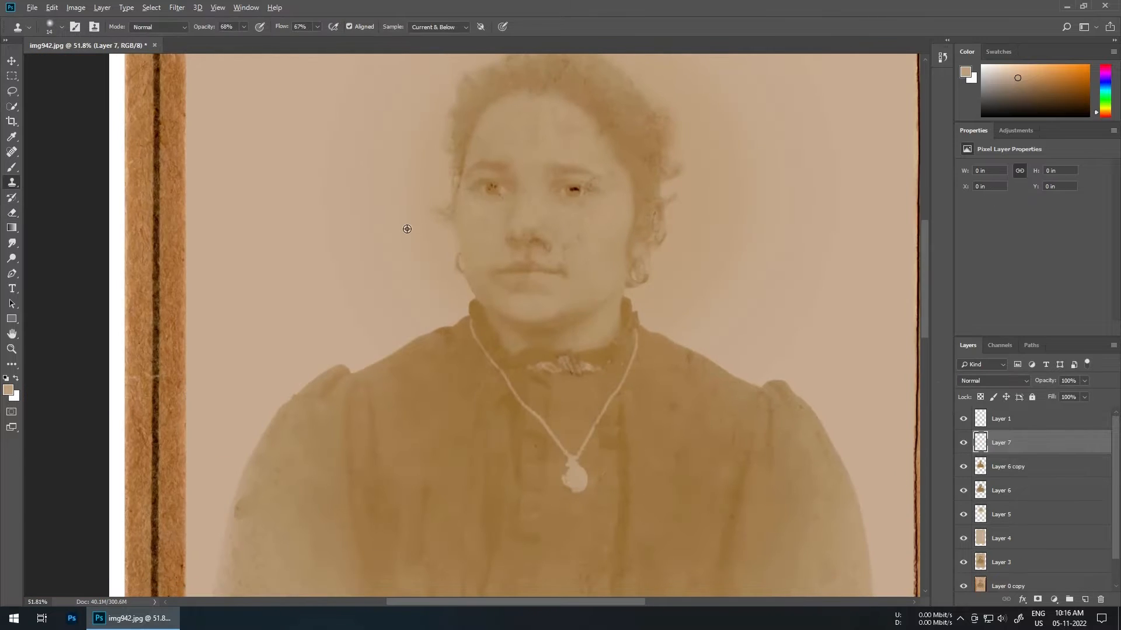
{"action": "scroll", "coordinate": [508, 255], "scroll_direction": "up", "scroll_amount": 10}
{"action": "scroll", "coordinate": [713, 255], "scroll_direction": "down", "scroll_amount": 10}
{"action": "scroll", "coordinate": [537, 243], "scroll_direction": "up", "scroll_amount": 6}
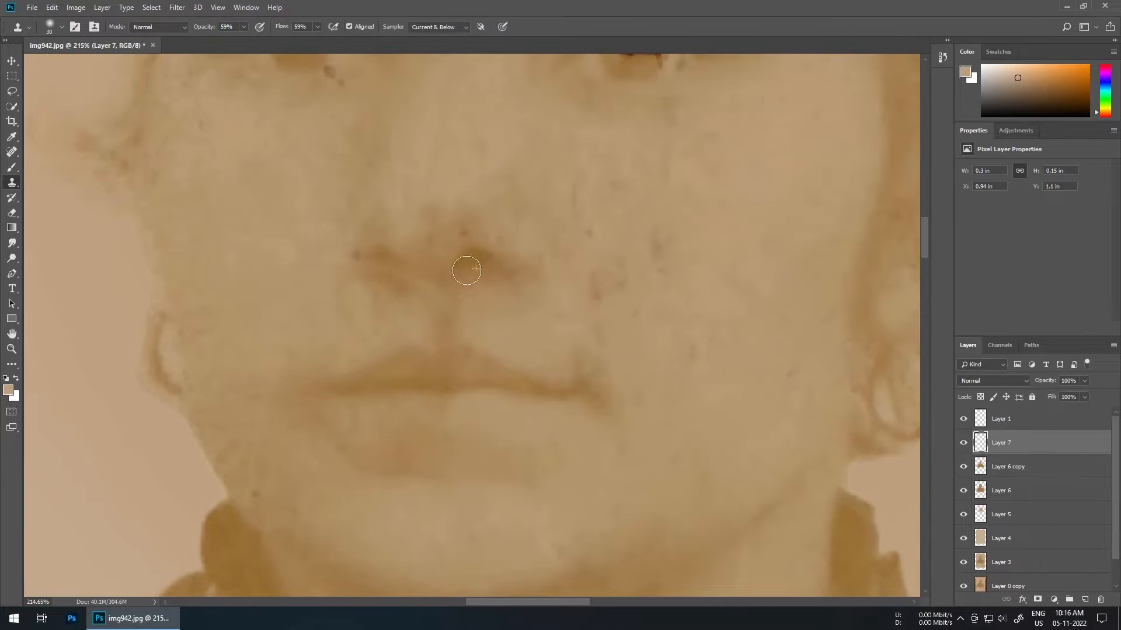
{"action": "left_click_drag", "start_coordinate": [500, 205], "coordinate": [474, 202]}
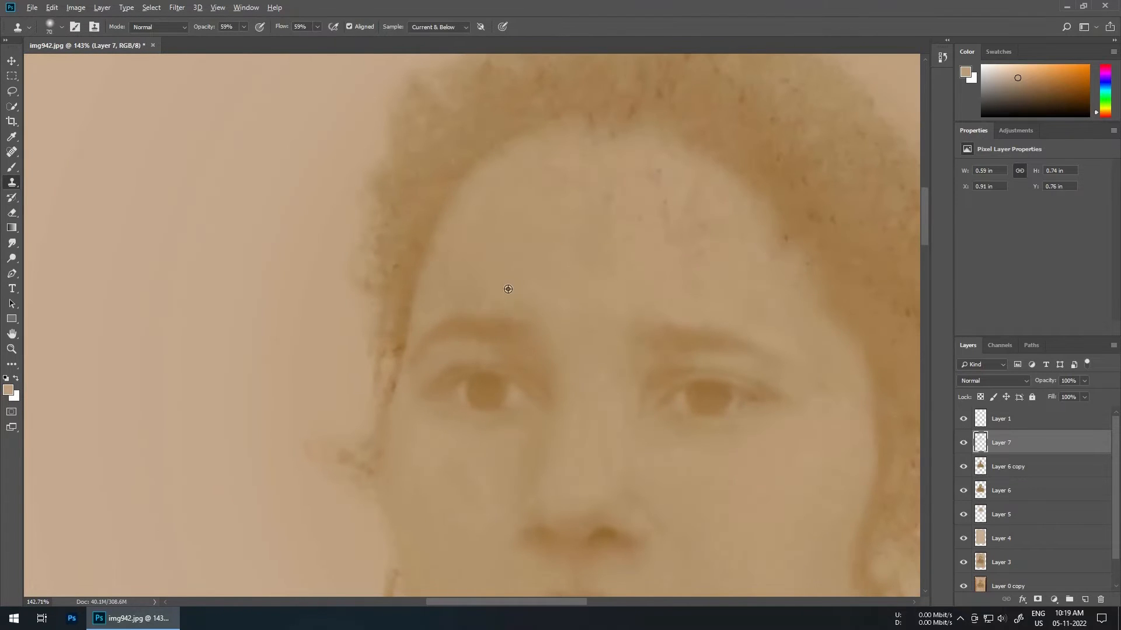
{"action": "left_click_drag", "start_coordinate": [433, 277], "coordinate": [479, 289]}
{"action": "left_click_drag", "start_coordinate": [607, 196], "coordinate": [653, 219]}
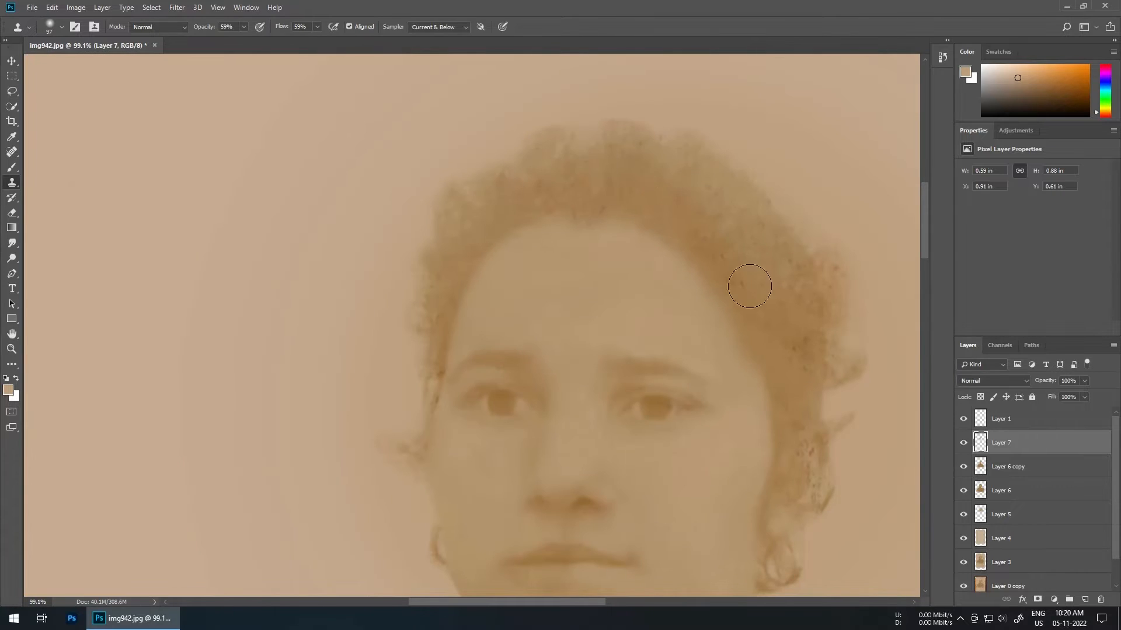
- Clone over the rough spots in the hair beside the ear and along the cheek's outer edge
{"action": "left_click", "coordinate": [817, 491], "text": "alt"}
{"action": "left_click", "coordinate": [809, 499]}
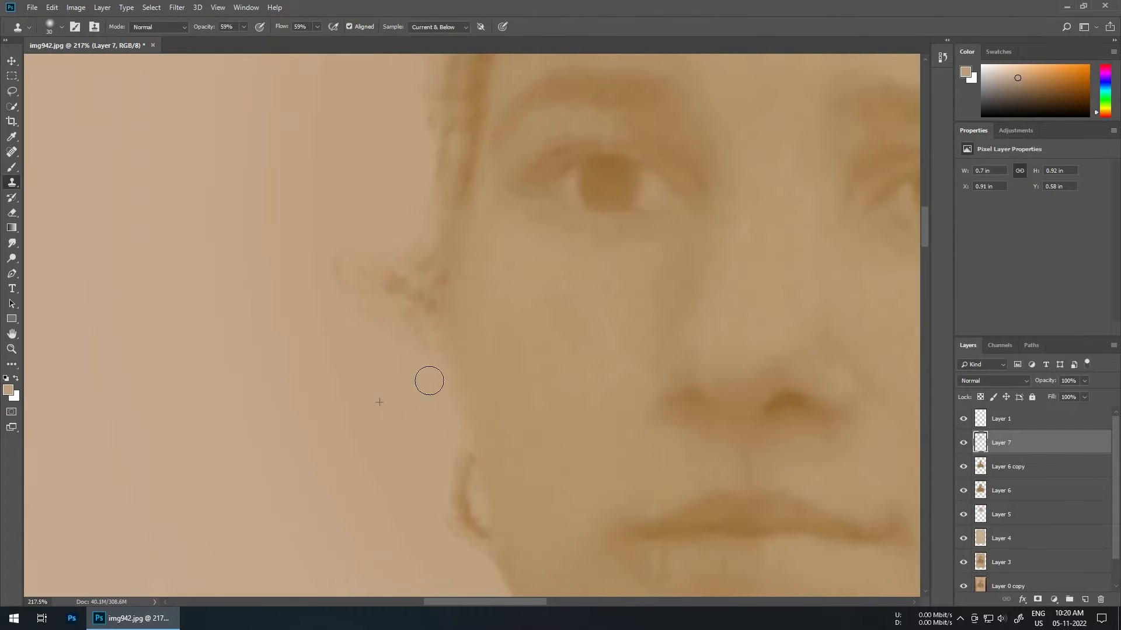
{"action": "left_click_drag", "start_coordinate": [508, 521], "coordinate": [514, 261]}
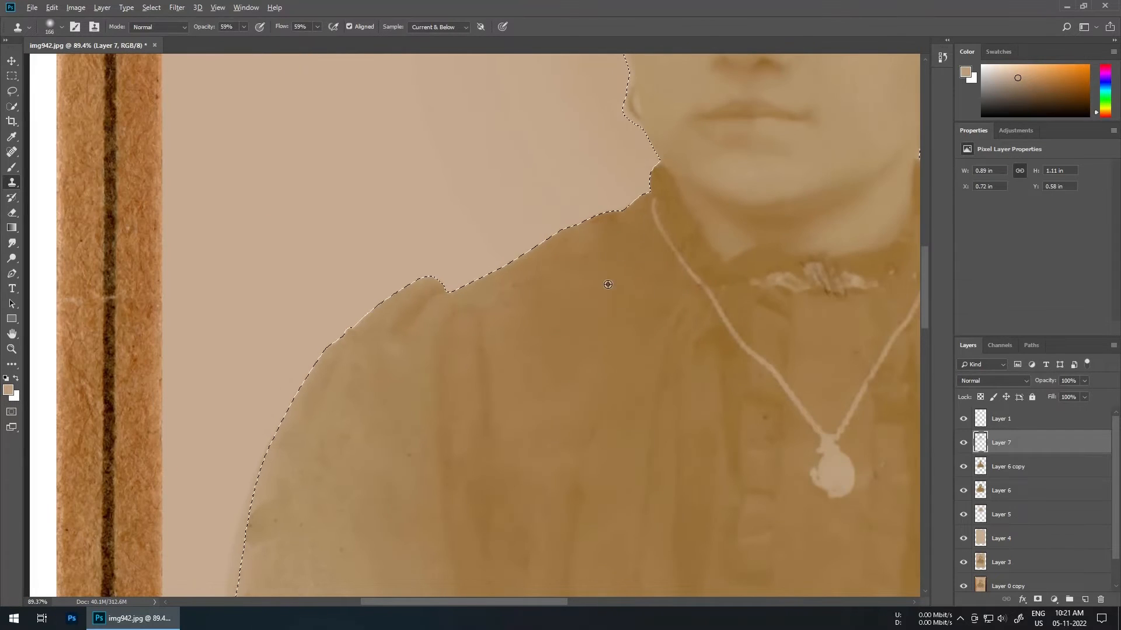
- Clone clean fabric over the mottled sleeve on the portrait's left side within the figure selection, using a soft brush of about 150 to 270 px
{"action": "mouse_move", "coordinate": [608, 284]}
{"action": "left_mouse_down"}
{"action": "mouse_move", "coordinate": [520, 325]}
{"action": "mouse_move", "coordinate": [576, 275]}
{"action": "mouse_move", "coordinate": [412, 300]}
{"action": "left_mouse_up"}
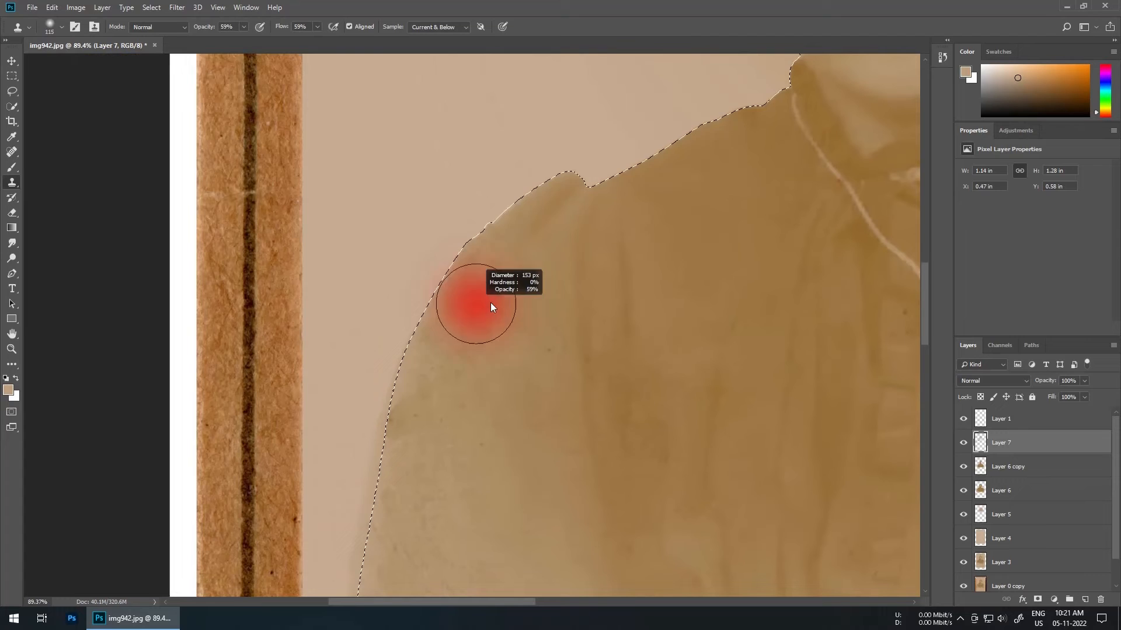
{"action": "left_click_drag", "start_coordinate": [490, 305], "coordinate": [520, 370]}
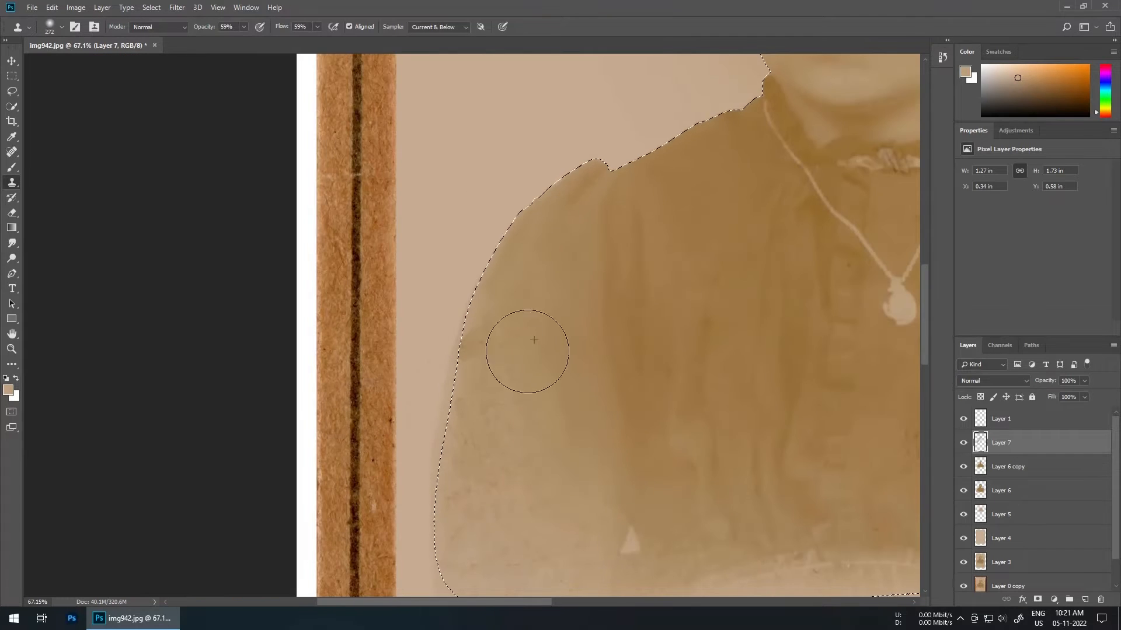
{"action": "left_click_drag", "start_coordinate": [503, 383], "coordinate": [493, 383]}
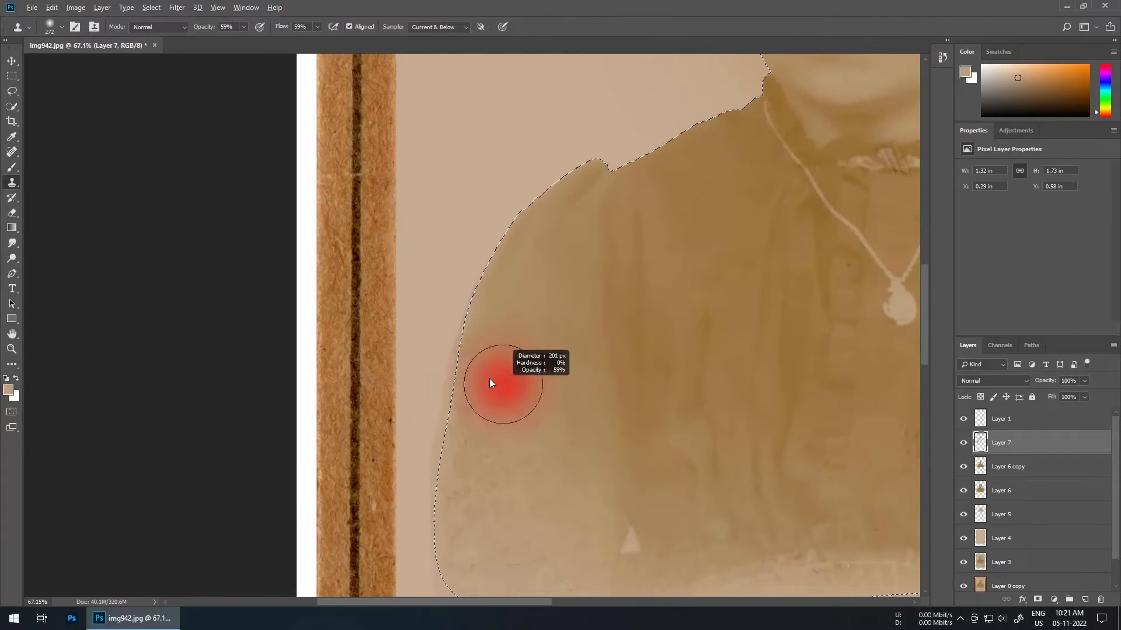
{"action": "left_click_drag", "start_coordinate": [492, 438], "coordinate": [499, 274]}
{"action": "left_click", "coordinate": [478, 278], "text": "alt"}
{"action": "left_click_drag", "start_coordinate": [561, 379], "coordinate": [603, 414]}
{"action": "left_click", "coordinate": [482, 382], "text": "alt"}
{"action": "left_click_drag", "start_coordinate": [483, 383], "coordinate": [543, 368]}
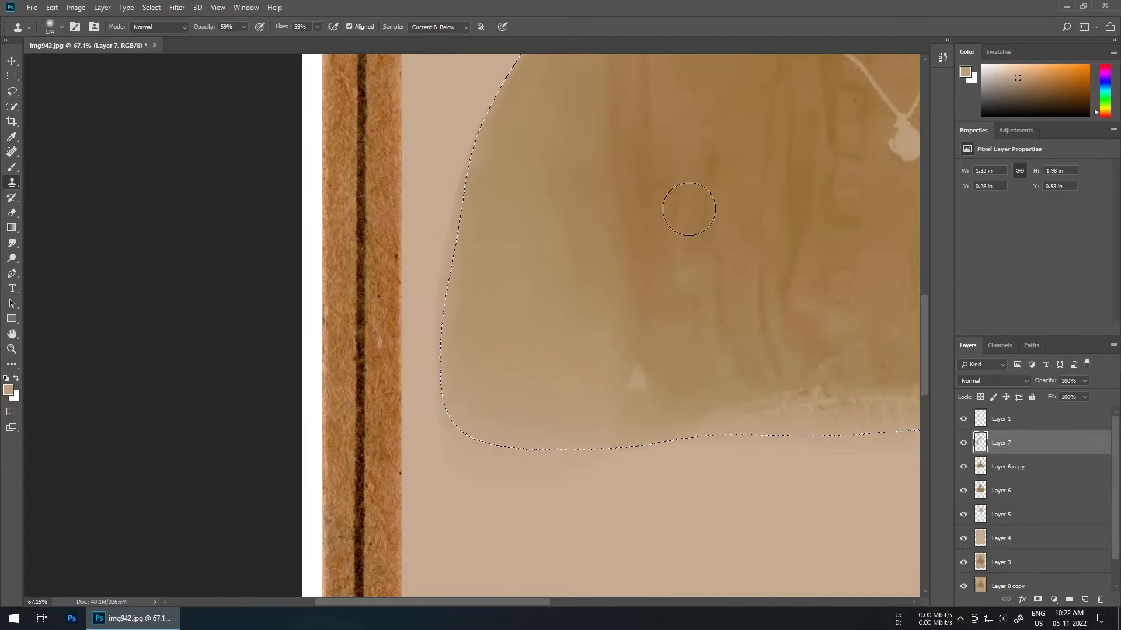
- Clone out the blotches on the bodice between the left sleeve and the necklace chain, working up towards the collar
{"action": "left_click_drag", "start_coordinate": [698, 142], "coordinate": [608, 333]}
{"action": "scroll", "coordinate": [788, 310], "scroll_direction": "up", "scroll_amount": 7}
{"action": "left_click_drag", "start_coordinate": [794, 315], "coordinate": [735, 330]}
{"action": "key", "text": "alt+shift"}
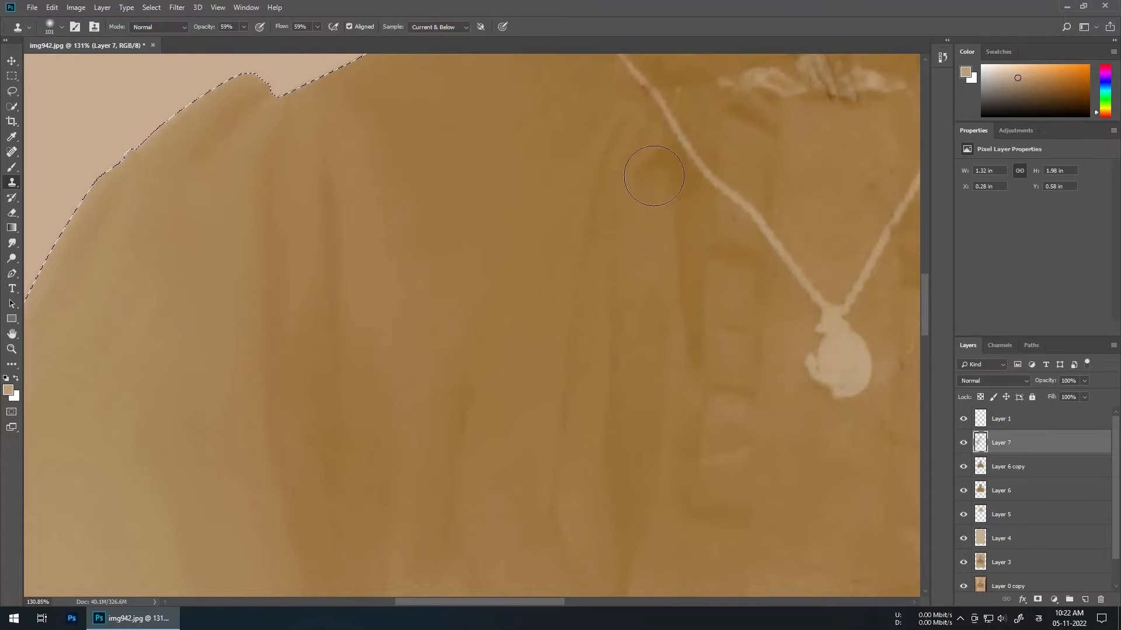
{"action": "left_click_drag", "start_coordinate": [653, 82], "coordinate": [653, 222]}
{"action": "scroll", "coordinate": [653, 222], "scroll_direction": "up", "scroll_amount": 4}
{"action": "left_click_drag", "start_coordinate": [658, 221], "coordinate": [625, 227]}
{"action": "scroll", "coordinate": [619, 233], "scroll_direction": "down", "scroll_amount": 2}
{"action": "left_click", "coordinate": [613, 169], "text": "alt"}
{"action": "left_click_drag", "start_coordinate": [603, 147], "coordinate": [605, 150]}
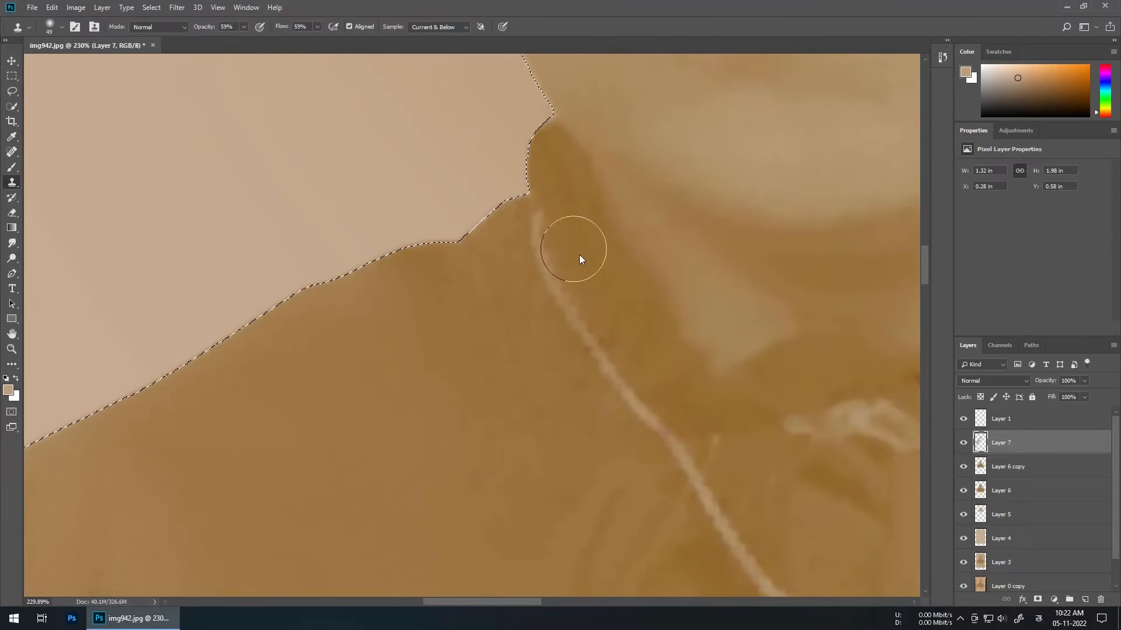
- Clone away the pale speck on the collar beside the brooch with a smaller brush of about 31 px
{"action": "scroll", "coordinate": [510, 209], "scroll_direction": "down", "scroll_amount": 5}
{"action": "scroll", "coordinate": [759, 297], "scroll_direction": "up", "scroll_amount": 7}
{"action": "key", "text": "bracketleft"}
{"action": "key", "text": "bracketleft"}
{"action": "key", "text": "bracketleft"}
{"action": "key", "text": "bracketleft"}
{"action": "key", "text": "bracketleft"}
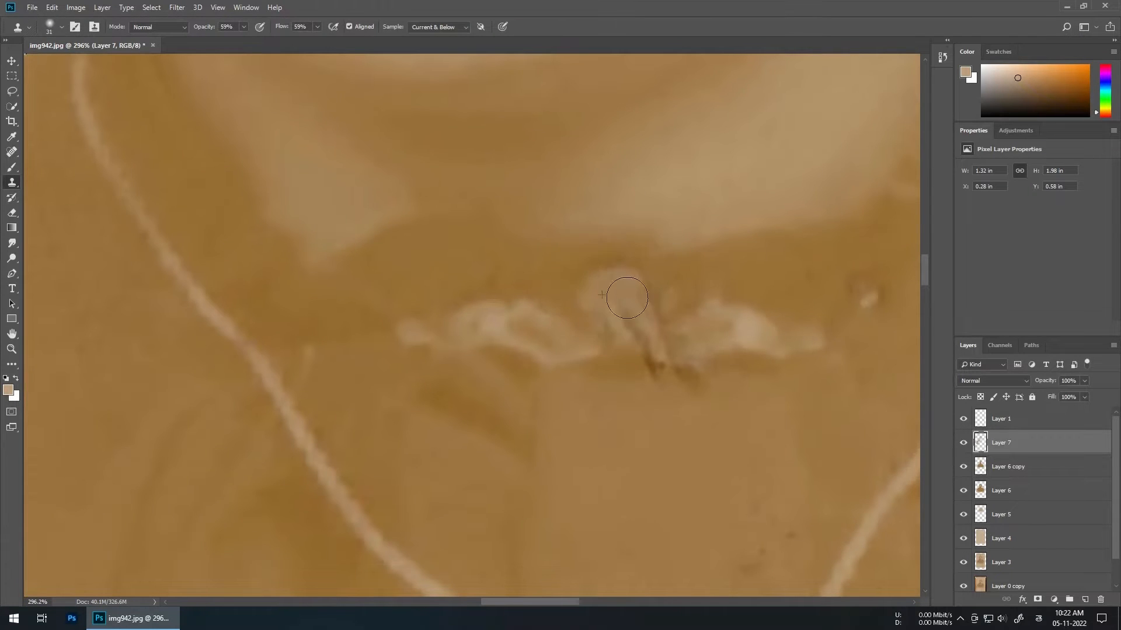
{"action": "left_click", "coordinate": [865, 296]}
- Enlarge the clone brush and even out the specks around the brooch and on the fabric between the necklace chains
{"action": "scroll", "coordinate": [385, 396], "scroll_direction": "down", "scroll_amount": 5}
{"action": "key", "text": "bracketright"}
{"action": "key", "text": "bracketright"}
{"action": "key", "text": "bracketright"}
{"action": "key", "text": "bracketright"}
{"action": "key", "text": "bracketright"}
{"action": "key", "text": "bracketright"}
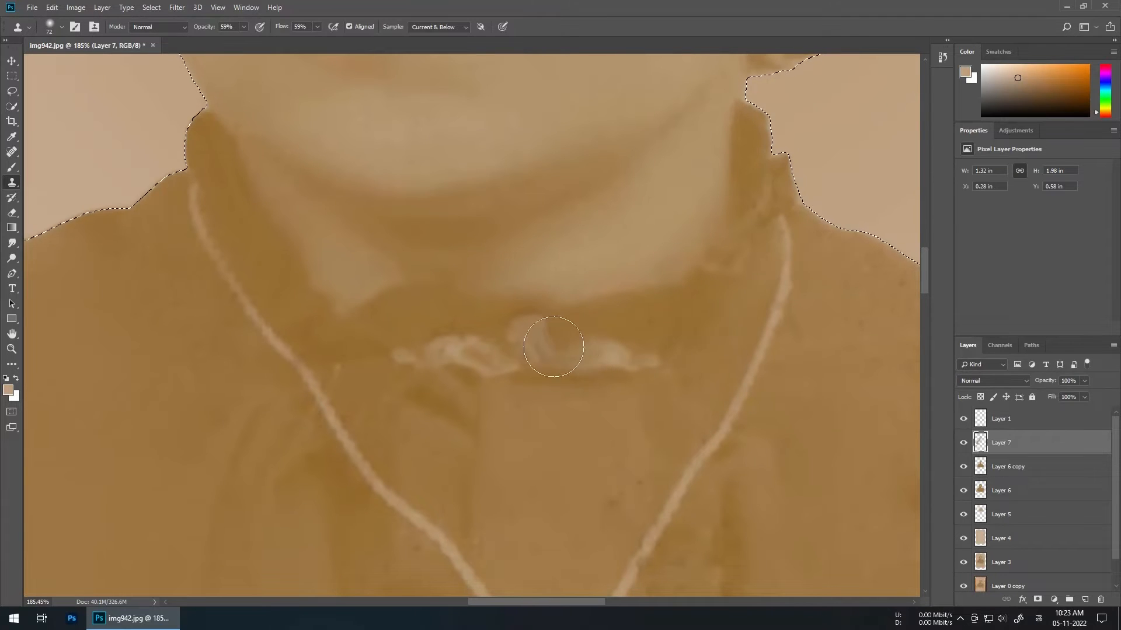
{"action": "scroll", "coordinate": [653, 495], "scroll_direction": "down", "scroll_amount": 3}
{"action": "key", "text": "bracketright"}
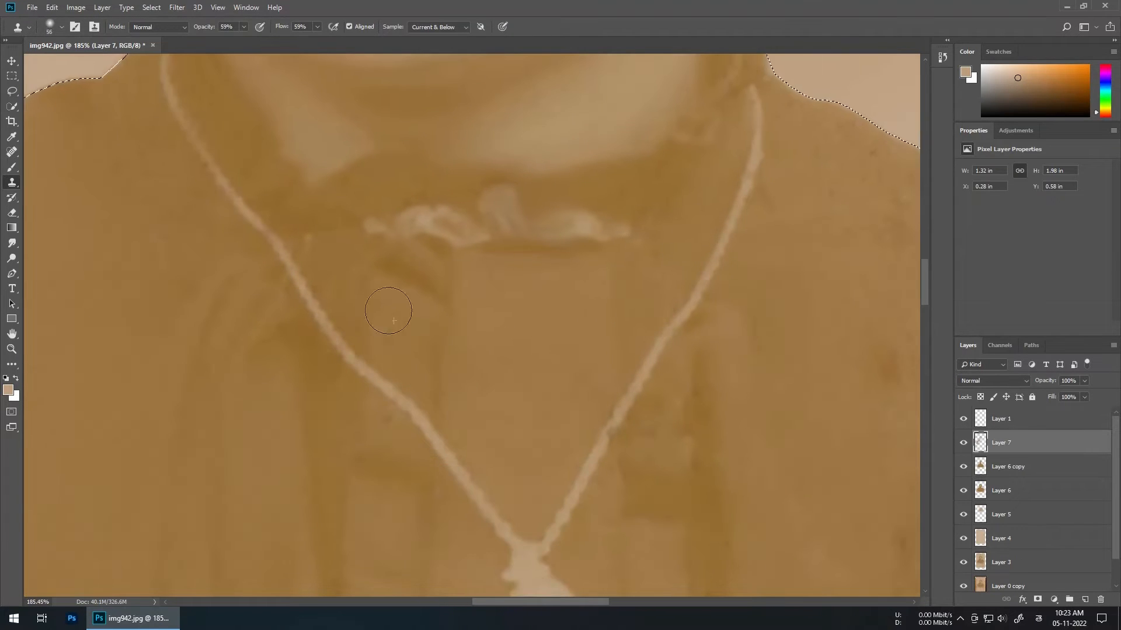
- Smooth the bodice between the pendant and the right sleeve by cloning nearby fabric with a soft brush enlarged to about 145 px
{"action": "scroll", "coordinate": [393, 320], "scroll_direction": "down", "scroll_amount": 3}
{"action": "scroll", "coordinate": [548, 345], "scroll_direction": "down", "scroll_amount": 4}
{"action": "left_click_drag", "start_coordinate": [683, 271], "coordinate": [693, 269]}
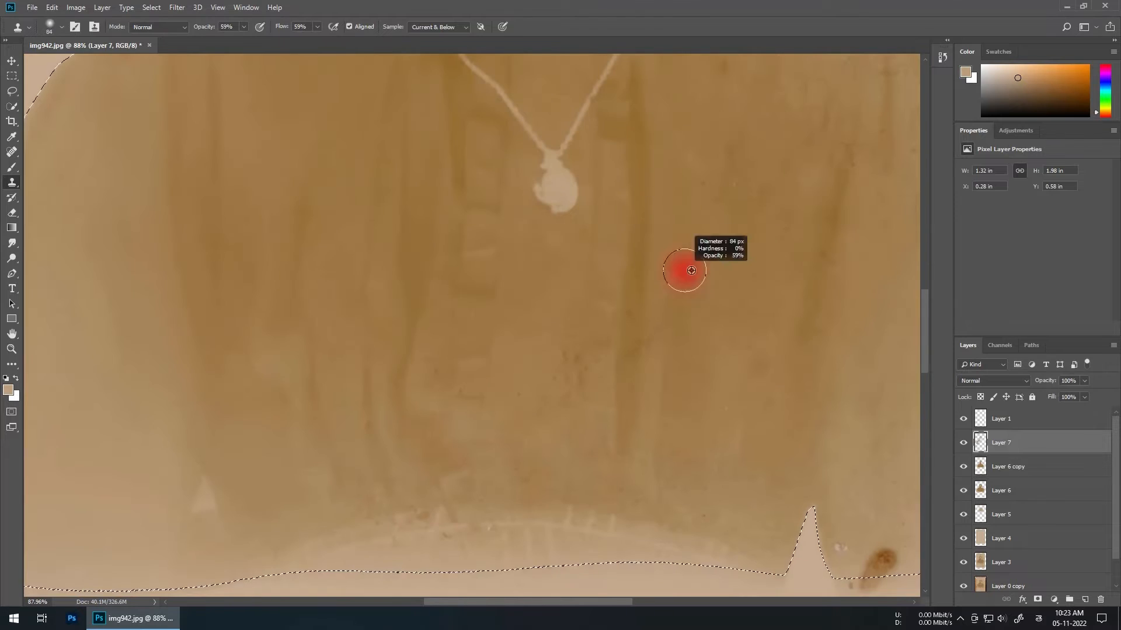
{"action": "left_click", "coordinate": [640, 287]}
{"action": "left_click_drag", "start_coordinate": [712, 314], "coordinate": [761, 366]}
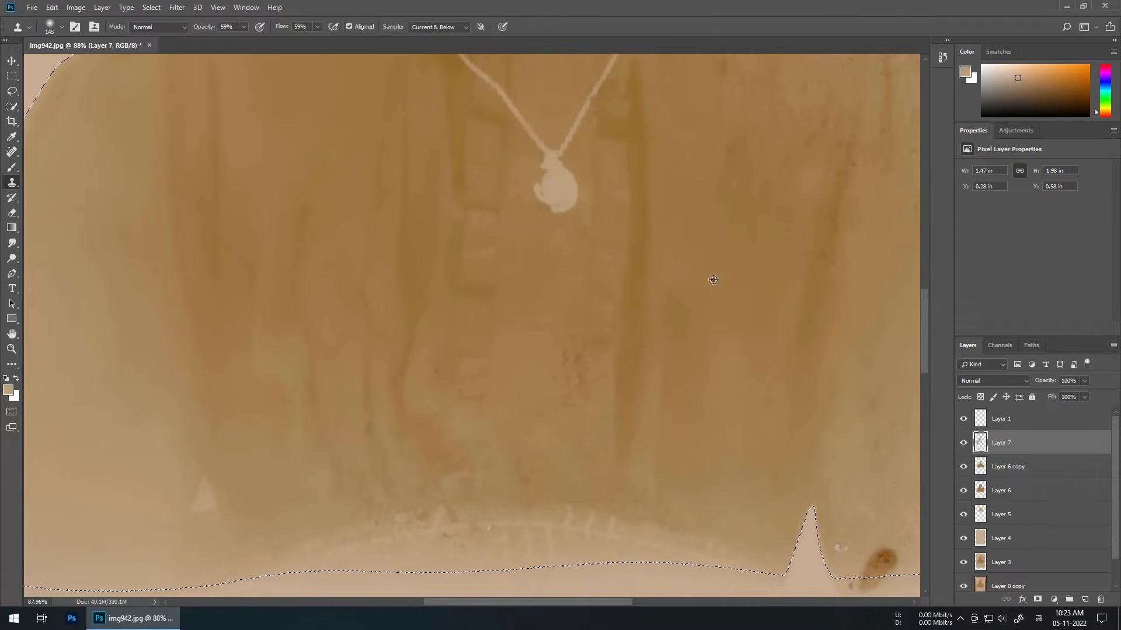
{"action": "left_click", "coordinate": [713, 278], "text": "alt"}
{"action": "left_click_drag", "start_coordinate": [771, 263], "coordinate": [828, 247]}
- Clone clean fabric over the spots and stains on the portrait's right sleeve down to its lower edge
{"action": "left_click_drag", "start_coordinate": [858, 300], "coordinate": [625, 361]}
{"action": "left_click_drag", "start_coordinate": [695, 324], "coordinate": [681, 324]}
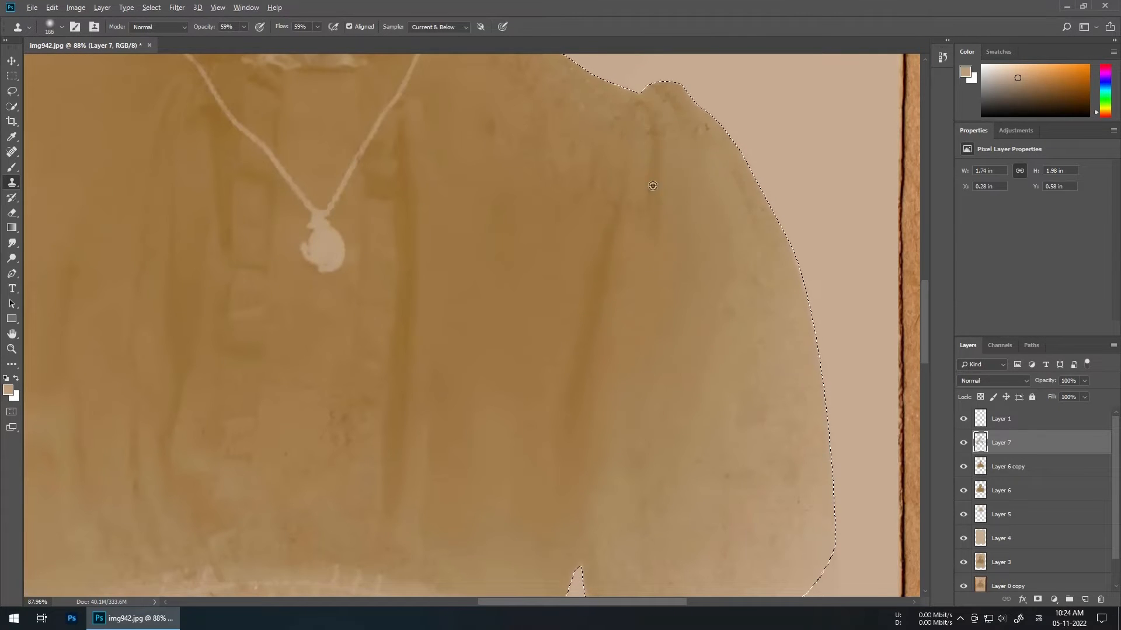
{"action": "mouse_move", "coordinate": [744, 446]}
{"action": "left_mouse_down"}
{"action": "mouse_move", "coordinate": [710, 279]}
{"action": "mouse_move", "coordinate": [580, 395]}
{"action": "mouse_move", "coordinate": [610, 459]}
{"action": "left_mouse_up"}
{"action": "left_click", "coordinate": [712, 282], "text": "alt"}
{"action": "left_click", "coordinate": [646, 386], "text": "alt"}
{"action": "left_click_drag", "start_coordinate": [660, 431], "coordinate": [589, 443]}
- Clone out the reddish blotches on the lower centre of the bodice below the pendant
{"action": "left_click_drag", "start_coordinate": [423, 365], "coordinate": [398, 365]}
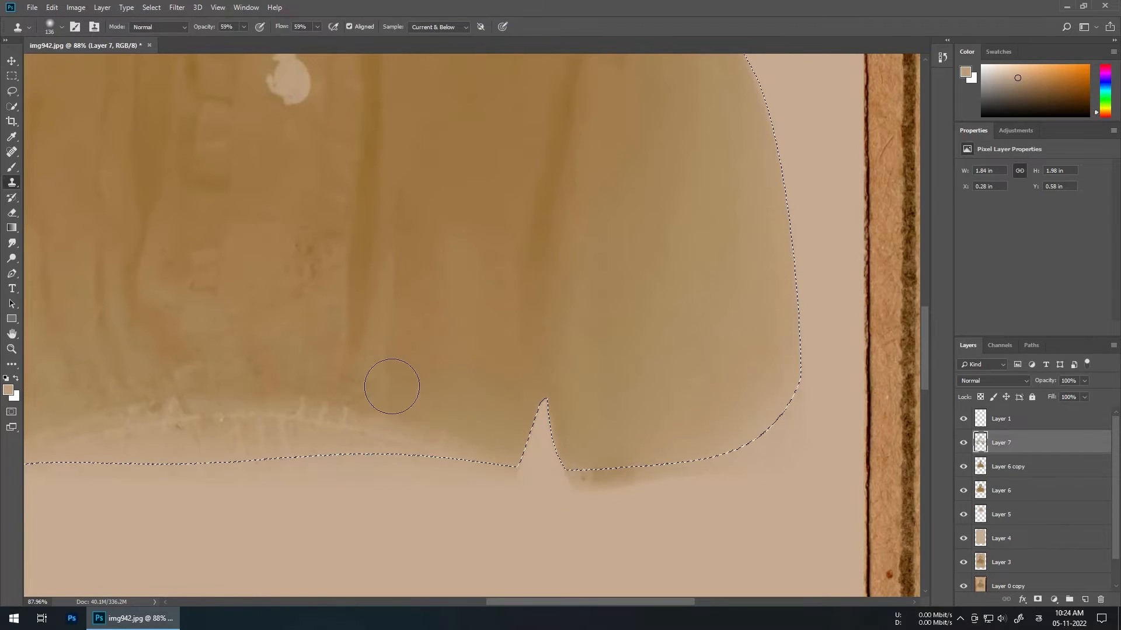
{"action": "left_click", "coordinate": [292, 144], "text": "alt"}
{"action": "left_click_drag", "start_coordinate": [303, 240], "coordinate": [310, 274]}
{"action": "left_click_drag", "start_coordinate": [255, 316], "coordinate": [272, 318]}
{"action": "mouse_move", "coordinate": [292, 366]}
{"action": "left_mouse_down"}
{"action": "mouse_move", "coordinate": [553, 309]}
{"action": "mouse_move", "coordinate": [495, 299]}
{"action": "mouse_move", "coordinate": [438, 254]}
{"action": "left_mouse_up"}
{"action": "scroll", "coordinate": [600, 158], "scroll_direction": "up", "scroll_amount": 2}
{"action": "left_click_drag", "start_coordinate": [601, 159], "coordinate": [556, 275]}
{"action": "scroll", "coordinate": [719, 303], "scroll_direction": "down", "scroll_amount": 4}
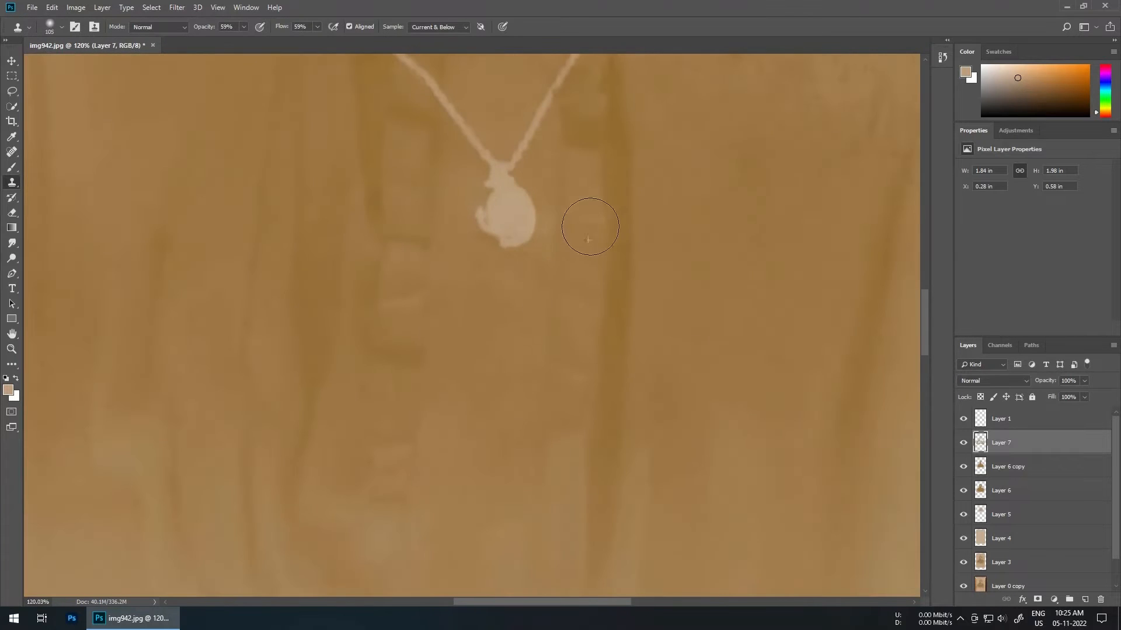
- Blend the mottled light fringe along the waist and lower edge of the dress with a large clone brush of about 200 px
{"action": "scroll", "coordinate": [640, 316], "scroll_direction": "up", "scroll_amount": 3}
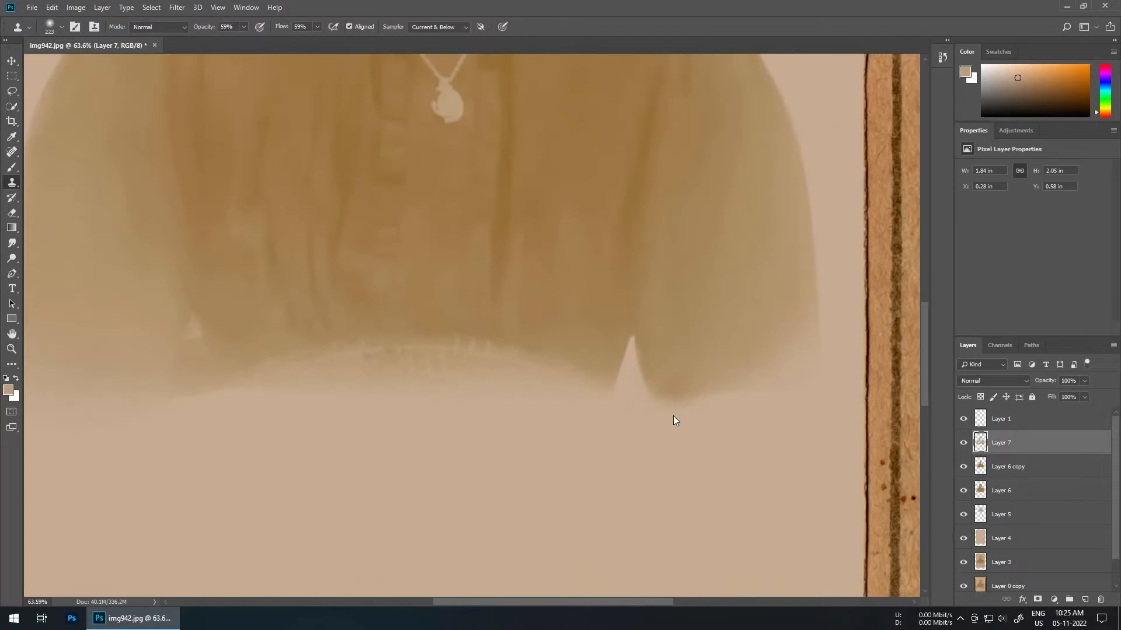
{"action": "scroll", "coordinate": [526, 366], "scroll_direction": "up", "scroll_amount": 2}
{"action": "left_click_drag", "start_coordinate": [531, 448], "coordinate": [671, 345]}
{"action": "mouse_move", "coordinate": [467, 268]}
{"action": "left_mouse_down"}
{"action": "mouse_move", "coordinate": [457, 269]}
{"action": "mouse_move", "coordinate": [452, 246]}
{"action": "left_mouse_up"}
- Save the layered document as img942.psd
{"action": "scroll", "coordinate": [538, 310], "scroll_direction": "down", "scroll_amount": 7}
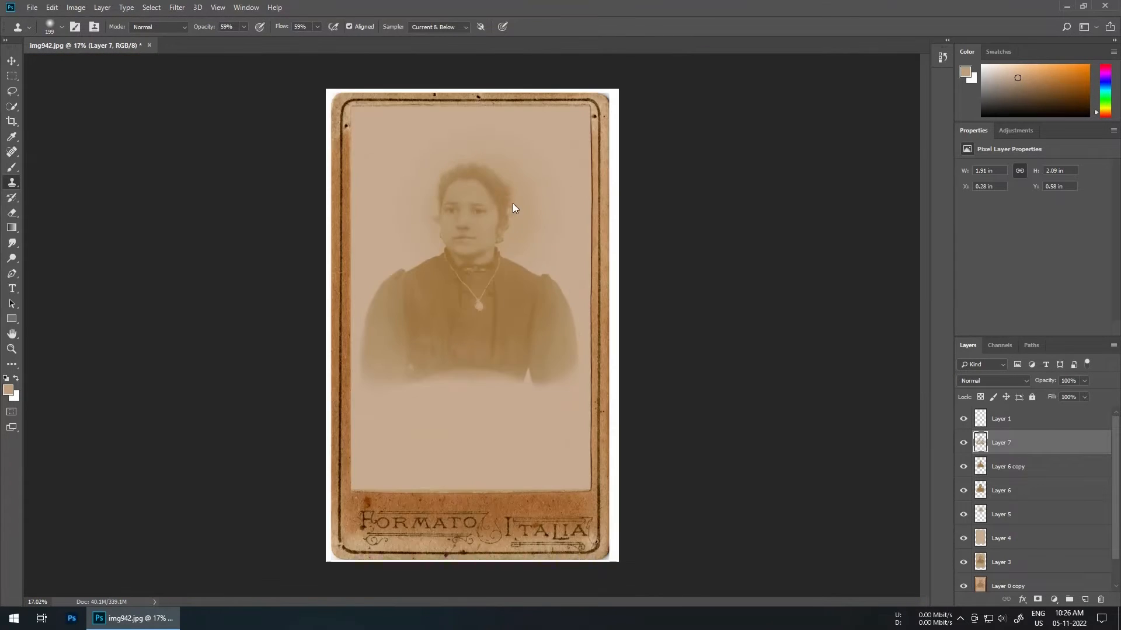
{"action": "key", "text": "ctrl+s"}
{"action": "key", "text": "Return"}
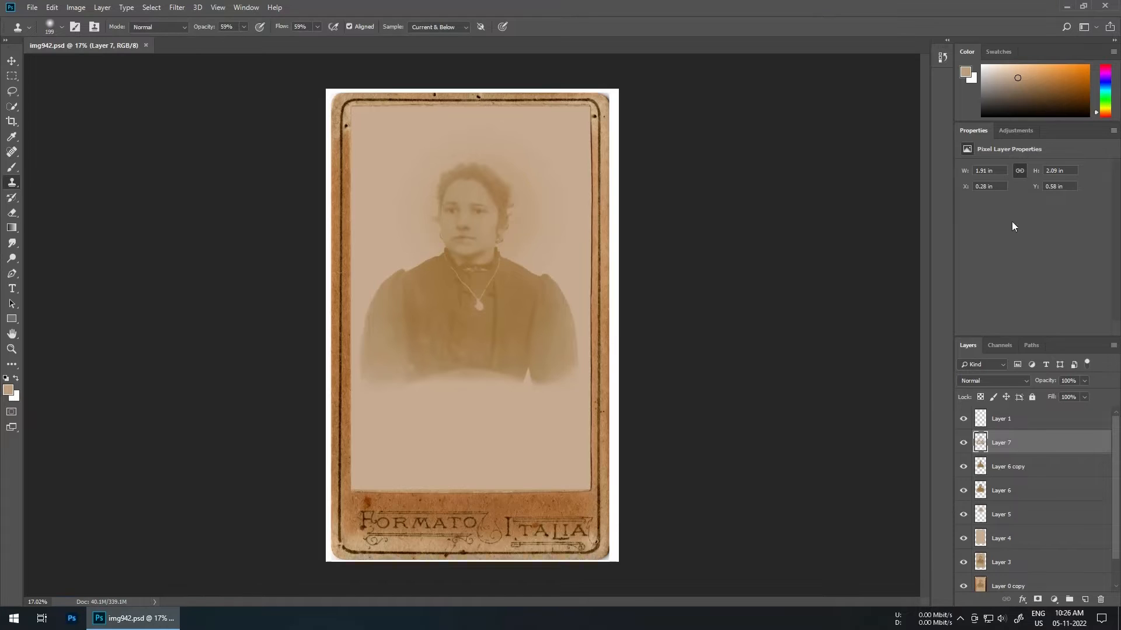
- Add a Brightness/Contrast and a Levels adjustment layer above Layer 7, applying automatic correction in both
{"action": "left_click", "coordinate": [986, 157]}
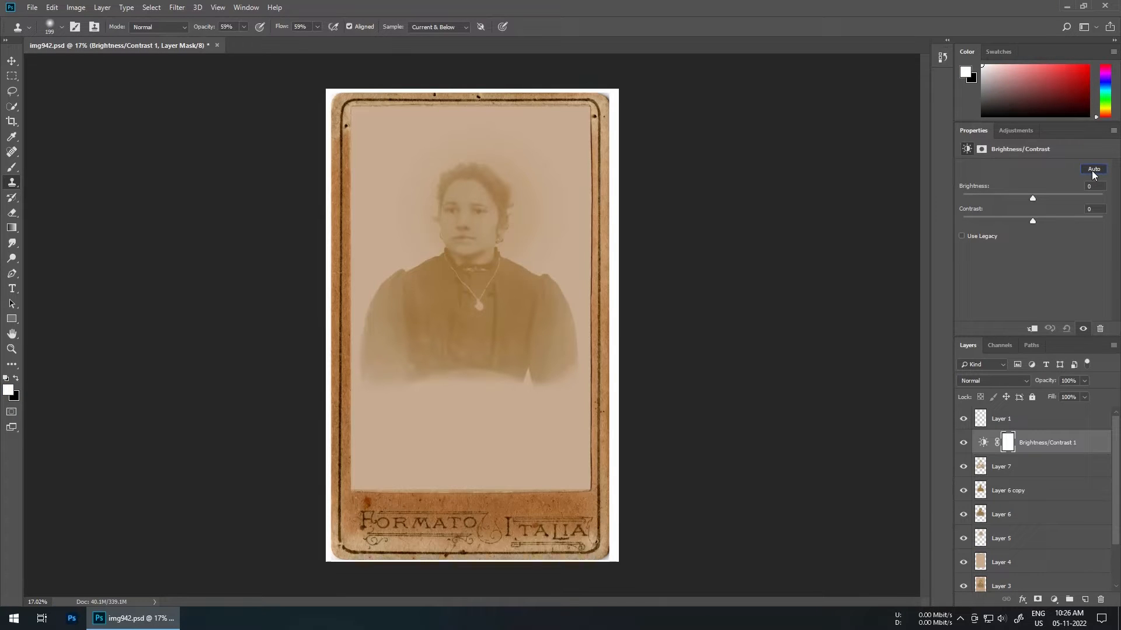
{"action": "left_click", "coordinate": [1093, 171]}
{"action": "left_click", "coordinate": [1016, 131]}
{"action": "left_click", "coordinate": [1003, 157]}
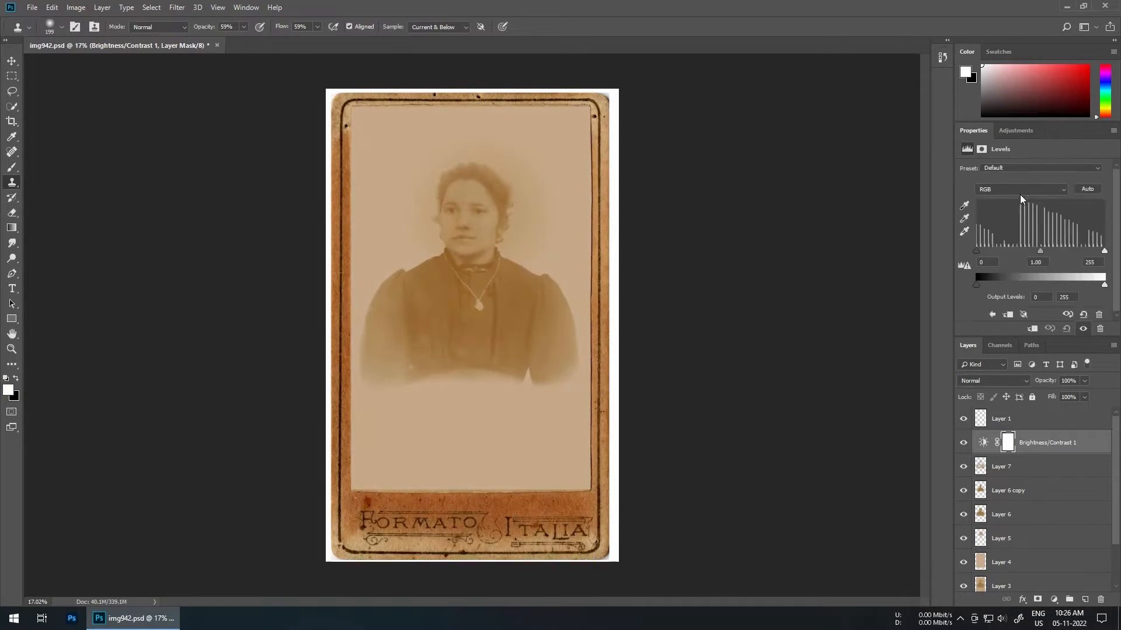
{"action": "left_click", "coordinate": [1088, 189]}
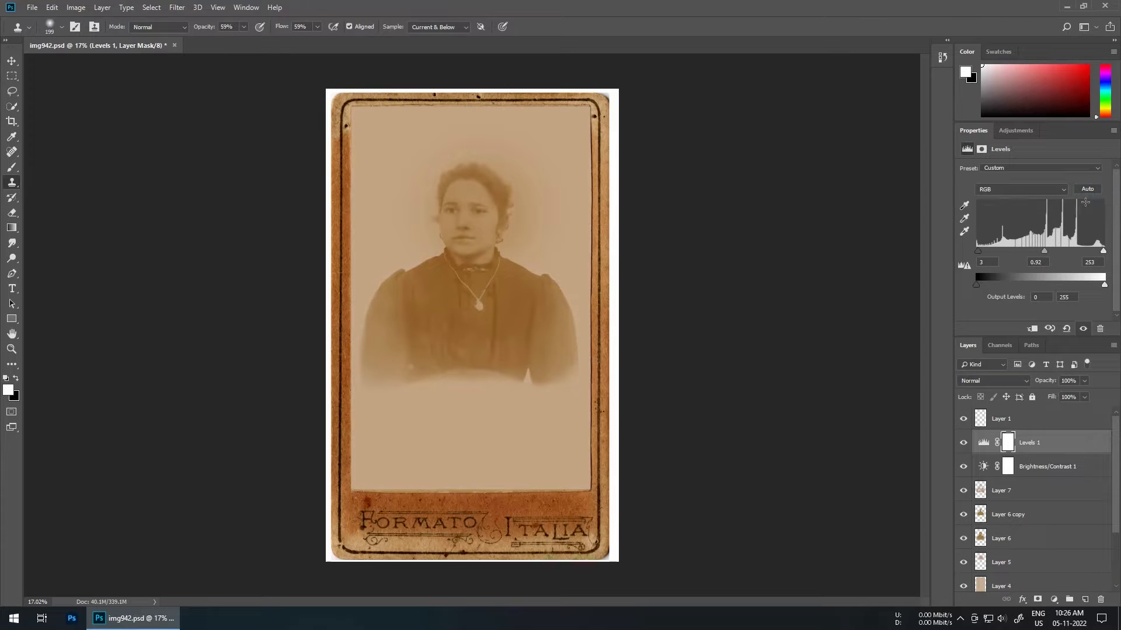
- Add a second Brightness/Contrast adjustment layer and a Hue/Saturation layer with the saturation at -42
{"action": "left_click", "coordinate": [1015, 131]}
{"action": "left_click", "coordinate": [986, 157]}
{"action": "left_click_drag", "start_coordinate": [1032, 220], "coordinate": [1003, 231]}
{"action": "left_click", "coordinate": [1015, 132]}
{"action": "left_click", "coordinate": [978, 172]}
- Compare the restored card with the original Layer 0 alone and check the effect of the adjustment layers
{"action": "scroll", "coordinate": [1043, 527], "scroll_direction": "down", "scroll_amount": 8}
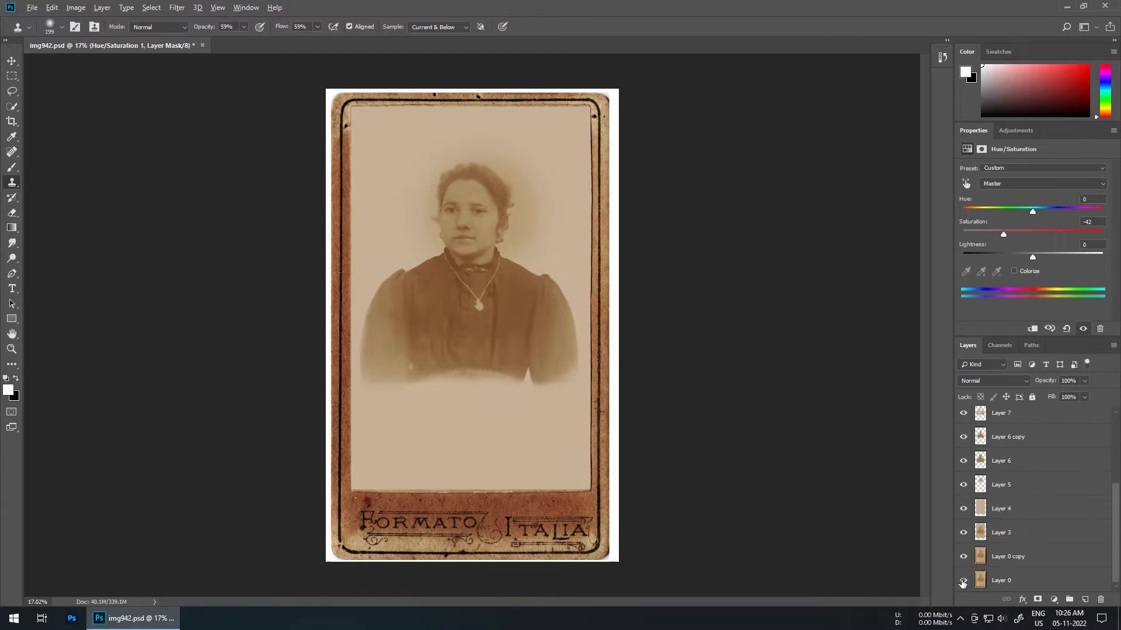
{"action": "left_click", "coordinate": [963, 581], "text": "alt"}
{"action": "left_click", "coordinate": [963, 581], "text": "alt"}
{"action": "scroll", "coordinate": [1045, 459], "scroll_direction": "up", "scroll_amount": 8}
{"action": "left_click", "coordinate": [964, 445]}
{"action": "scroll", "coordinate": [524, 234], "scroll_direction": "up", "scroll_amount": 7}
{"action": "scroll", "coordinate": [456, 233], "scroll_direction": "down", "scroll_amount": 5}
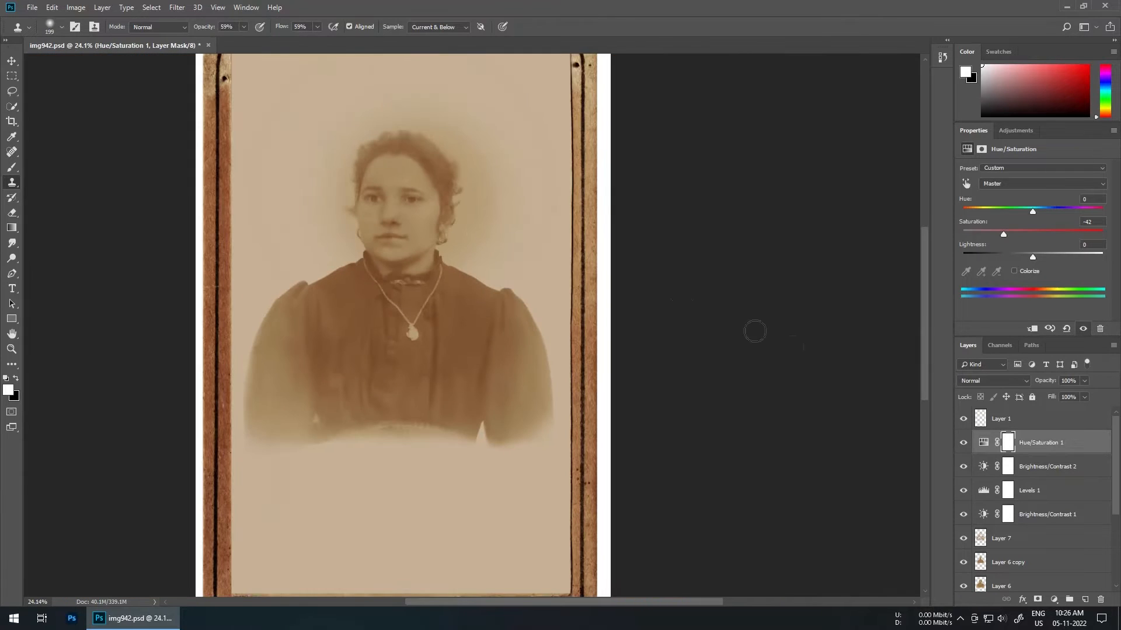
- Add a third Brightness/Contrast layer with brightness 30 and contrast 28, and invert its mask to hide the effect
{"action": "left_click", "coordinate": [1016, 131]}
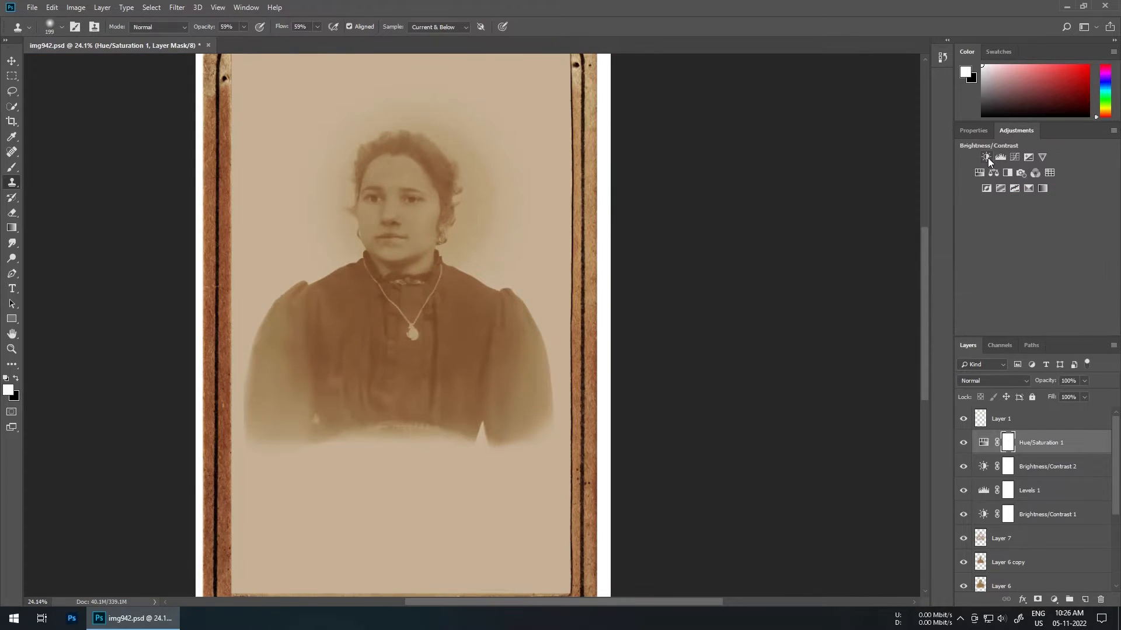
{"action": "left_click", "coordinate": [966, 158]}
{"action": "left_click_drag", "start_coordinate": [1032, 197], "coordinate": [1052, 221]}
{"action": "key", "text": "ctrl+i"}
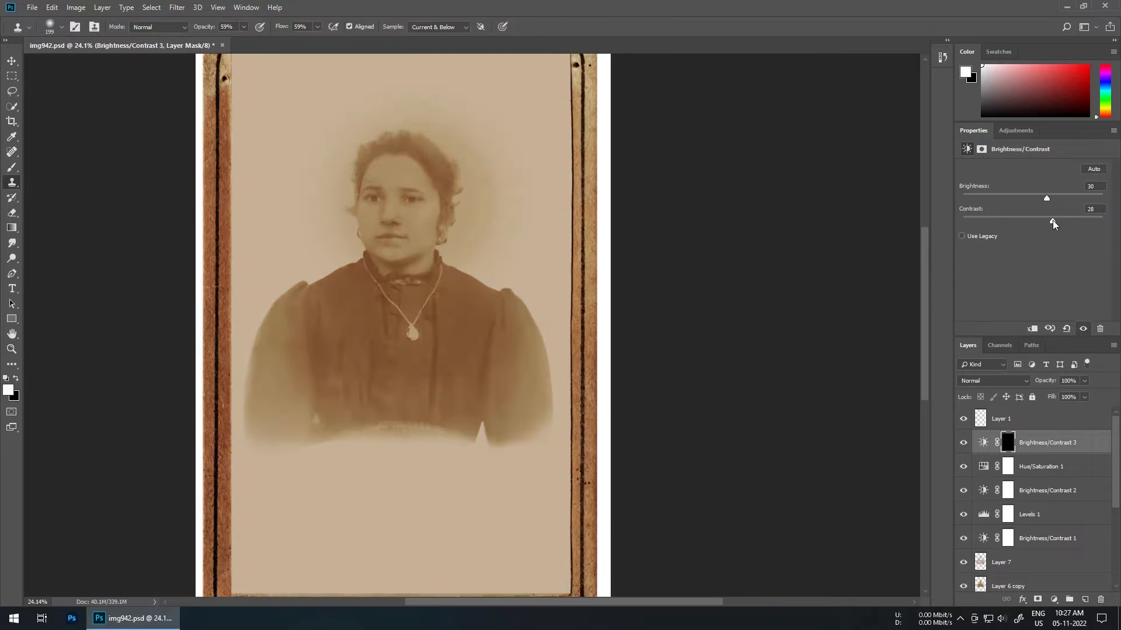
- Load Layer 6's outline as a selection and paint the mask white over the woman's face with a soft brush at 53% opacity and 47% flow
{"action": "scroll", "coordinate": [1039, 496], "scroll_direction": "down", "scroll_amount": 8}
{"action": "left_click", "coordinate": [981, 466], "text": "ctrl"}
{"action": "scroll", "coordinate": [353, 152], "scroll_direction": "up", "scroll_amount": 7}
{"action": "left_click", "coordinate": [13, 168]}
{"action": "left_click_drag", "start_coordinate": [447, 239], "coordinate": [456, 266]}
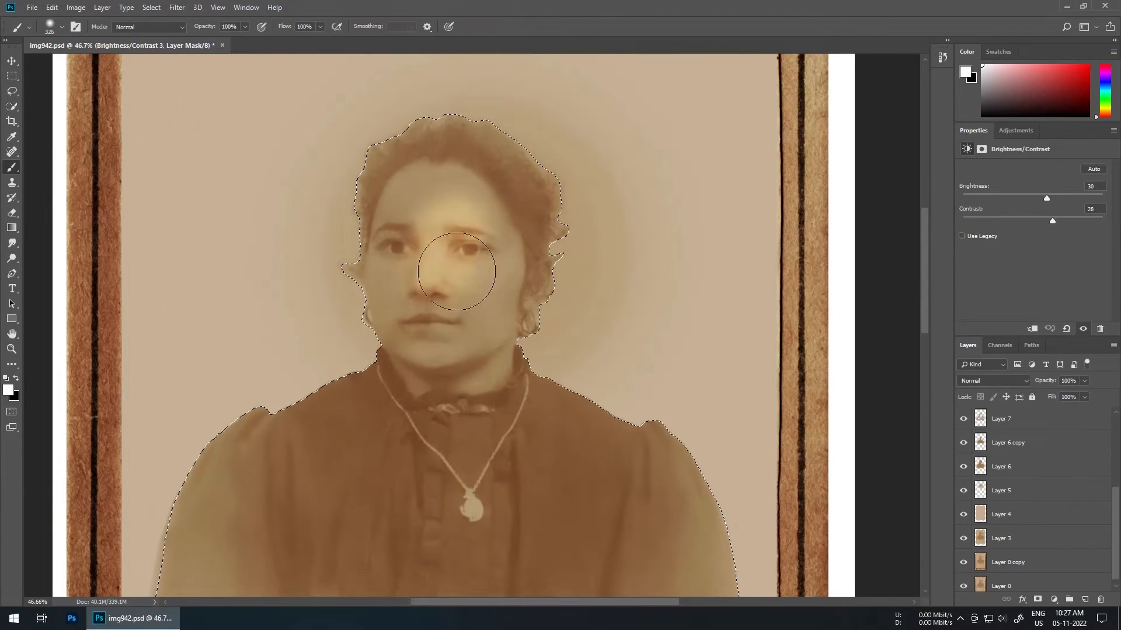
{"action": "key", "text": "ctrl+z"}
{"action": "left_click_drag", "start_coordinate": [204, 27], "coordinate": [177, 27]}
{"action": "left_click_drag", "start_coordinate": [285, 28], "coordinate": [254, 28]}
{"action": "mouse_move", "coordinate": [408, 292]}
{"action": "left_mouse_down"}
{"action": "mouse_move", "coordinate": [453, 211]}
{"action": "mouse_move", "coordinate": [482, 253]}
{"action": "mouse_move", "coordinate": [400, 260]}
{"action": "left_mouse_up"}
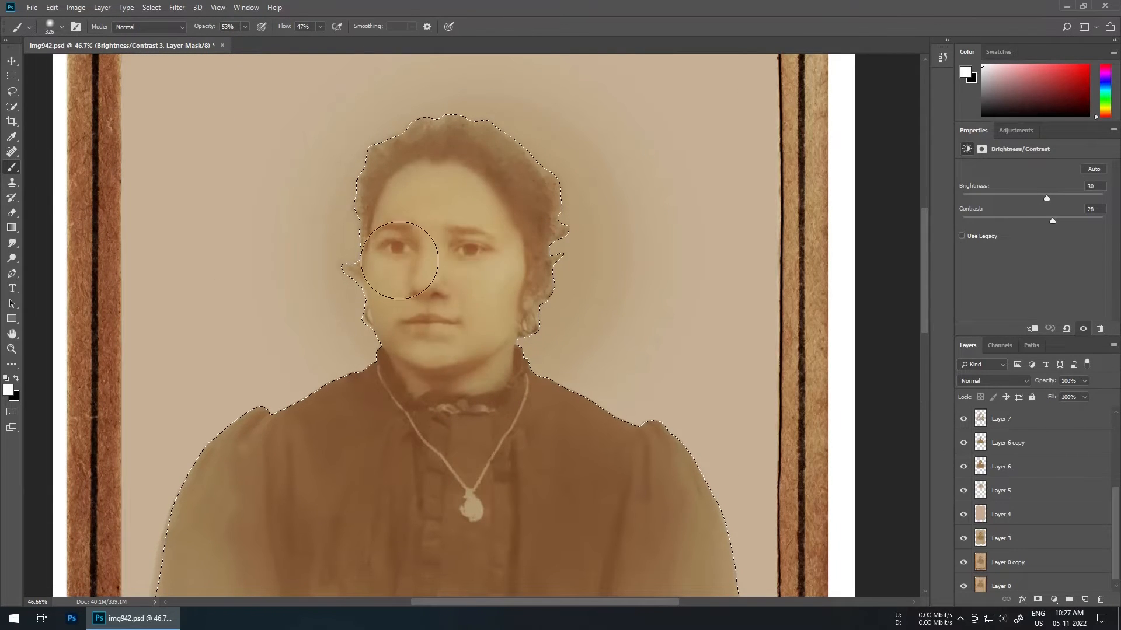
- Clear the selection around the woman and lower the Brightness/Contrast 3 layer's opacity to 51%
{"action": "scroll", "coordinate": [566, 309], "scroll_direction": "down", "scroll_amount": 5}
{"action": "left_click_drag", "start_coordinate": [581, 405], "coordinate": [610, 405]}
{"action": "mouse_move", "coordinate": [438, 432]}
{"action": "left_mouse_down"}
{"action": "mouse_move", "coordinate": [561, 379]}
{"action": "mouse_move", "coordinate": [502, 432]}
{"action": "left_mouse_up"}
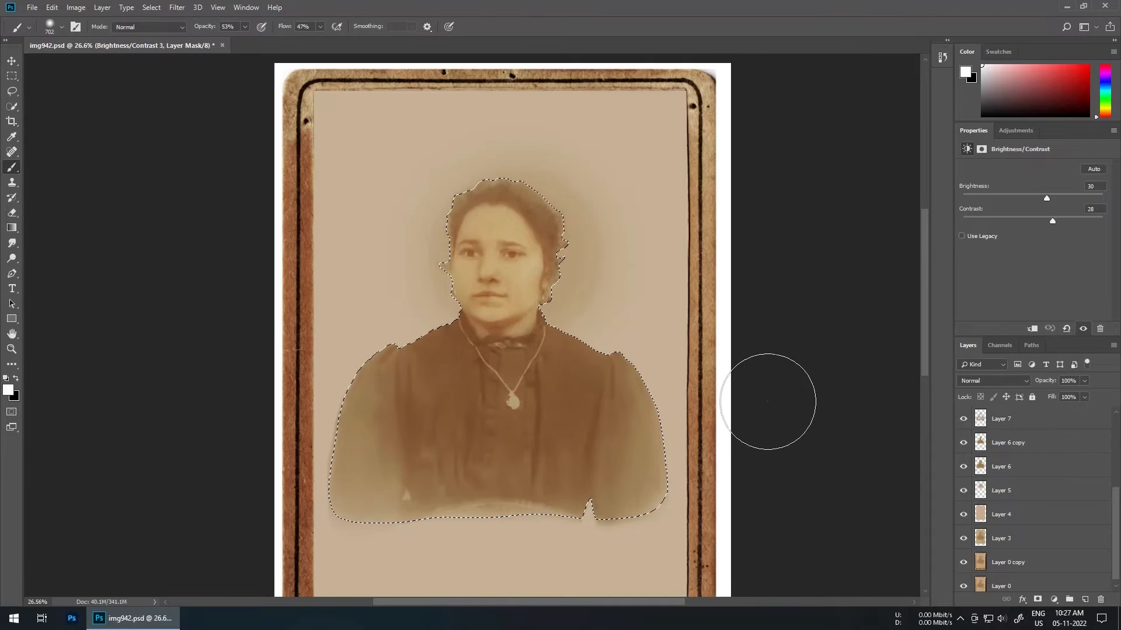
{"action": "left_click_drag", "start_coordinate": [1052, 384], "coordinate": [1039, 386]}
{"action": "key", "text": "ctrl+d"}
{"action": "key", "text": "ctrl+0"}
{"action": "scroll", "coordinate": [995, 445], "scroll_direction": "up", "scroll_amount": 5}
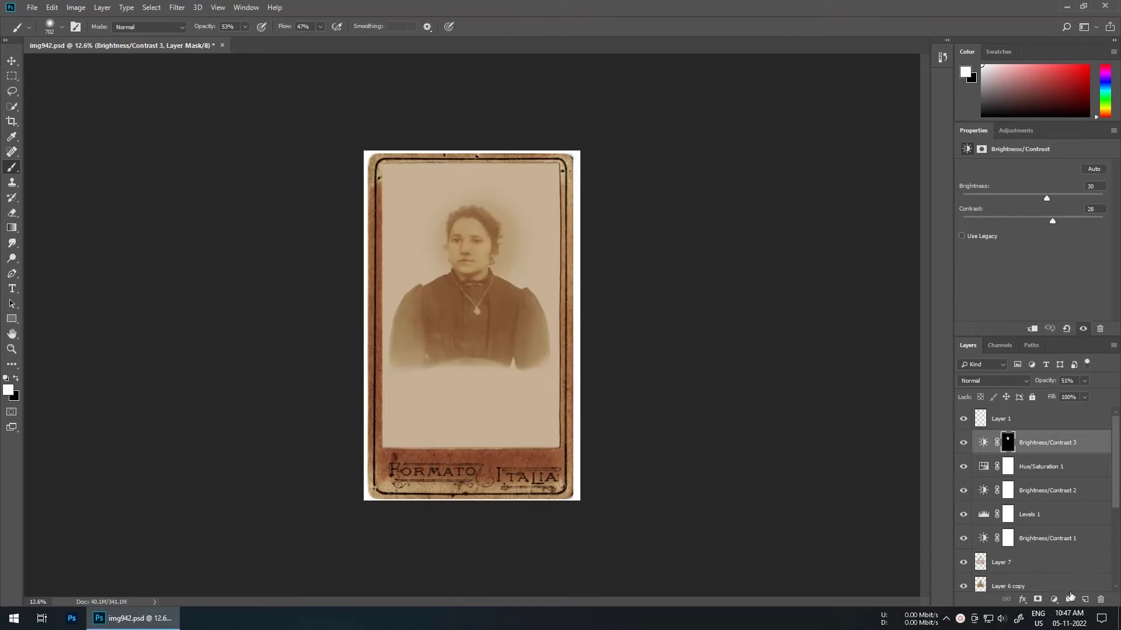
- Add a new layer above Brightness/Contrast 3 and trace the F of FORMATO in dark brown with a brush at 100% opacity and flow
{"action": "left_click", "coordinate": [1085, 599]}
{"action": "scroll", "coordinate": [403, 408], "scroll_direction": "up", "scroll_amount": 8}
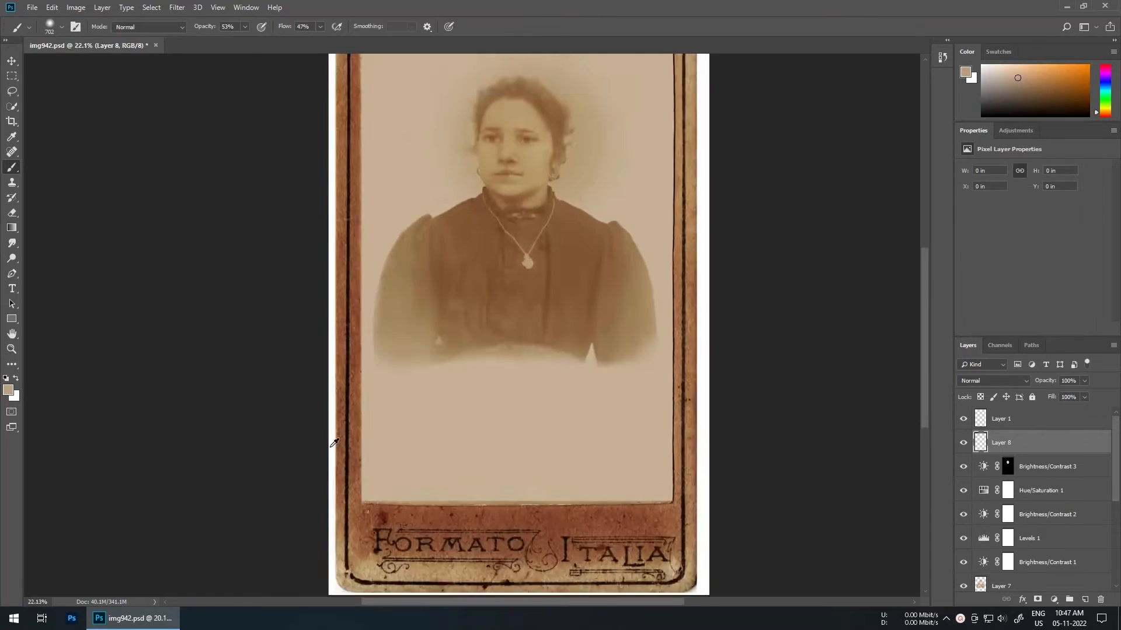
{"action": "key", "text": "d"}
{"action": "scroll", "coordinate": [363, 290], "scroll_direction": "up", "scroll_amount": 5}
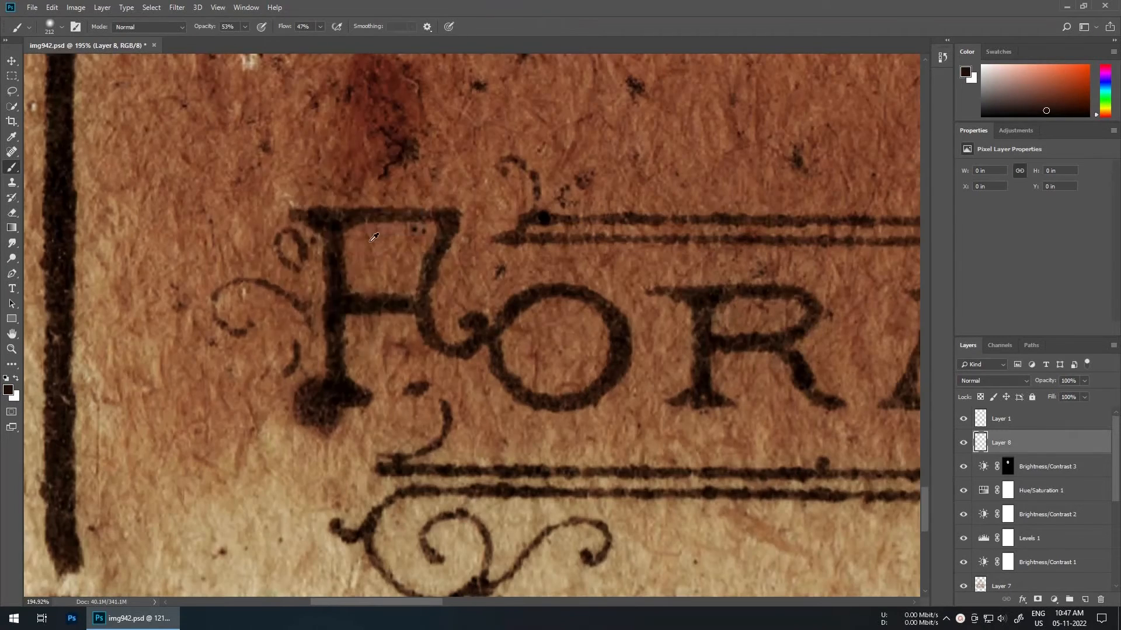
{"action": "left_click_drag", "start_coordinate": [283, 26], "coordinate": [314, 25]}
{"action": "scroll", "coordinate": [353, 233], "scroll_direction": "up", "scroll_amount": 2}
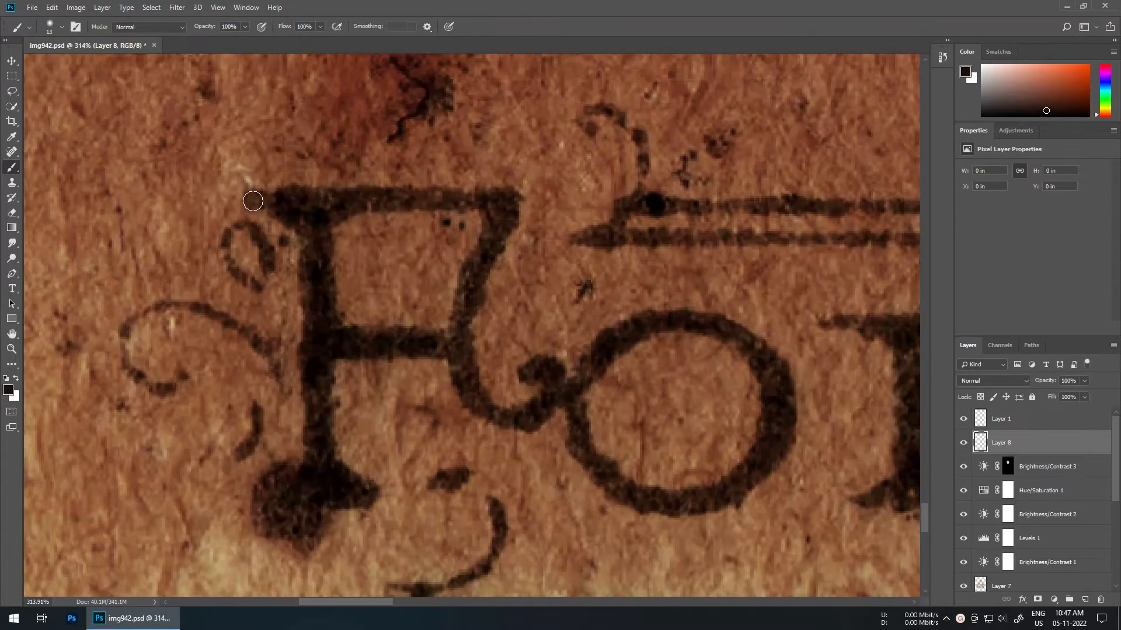
{"action": "left_click", "coordinate": [507, 199], "text": "shift"}
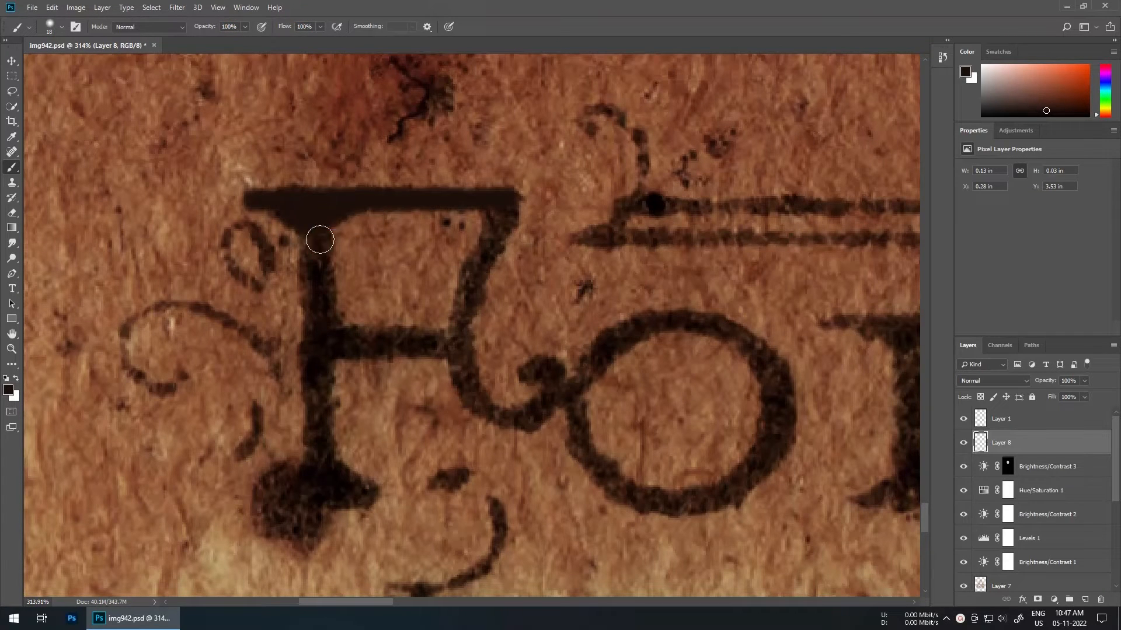
{"action": "left_click", "coordinate": [317, 456], "text": "shift"}
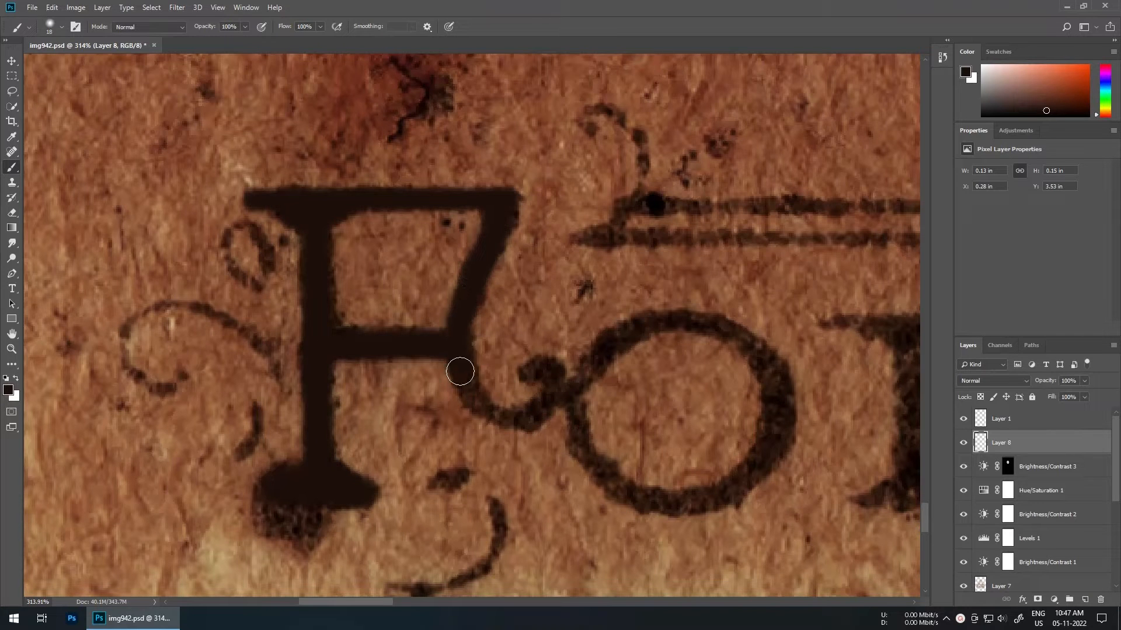
- Trace the remaining letters of FORMATO and the initial I of ITALIA in dark brown on Layer 8
{"action": "mouse_move", "coordinate": [604, 351]}
{"action": "left_mouse_down"}
{"action": "mouse_move", "coordinate": [780, 429]}
{"action": "mouse_move", "coordinate": [586, 393]}
{"action": "left_mouse_up"}
{"action": "mouse_move", "coordinate": [438, 423]}
{"action": "left_mouse_down"}
{"action": "mouse_move", "coordinate": [496, 377]}
{"action": "mouse_move", "coordinate": [502, 409]}
{"action": "mouse_move", "coordinate": [431, 192]}
{"action": "mouse_move", "coordinate": [597, 185]}
{"action": "mouse_move", "coordinate": [759, 233]}
{"action": "mouse_move", "coordinate": [572, 297]}
{"action": "mouse_move", "coordinate": [786, 425]}
{"action": "left_mouse_up"}
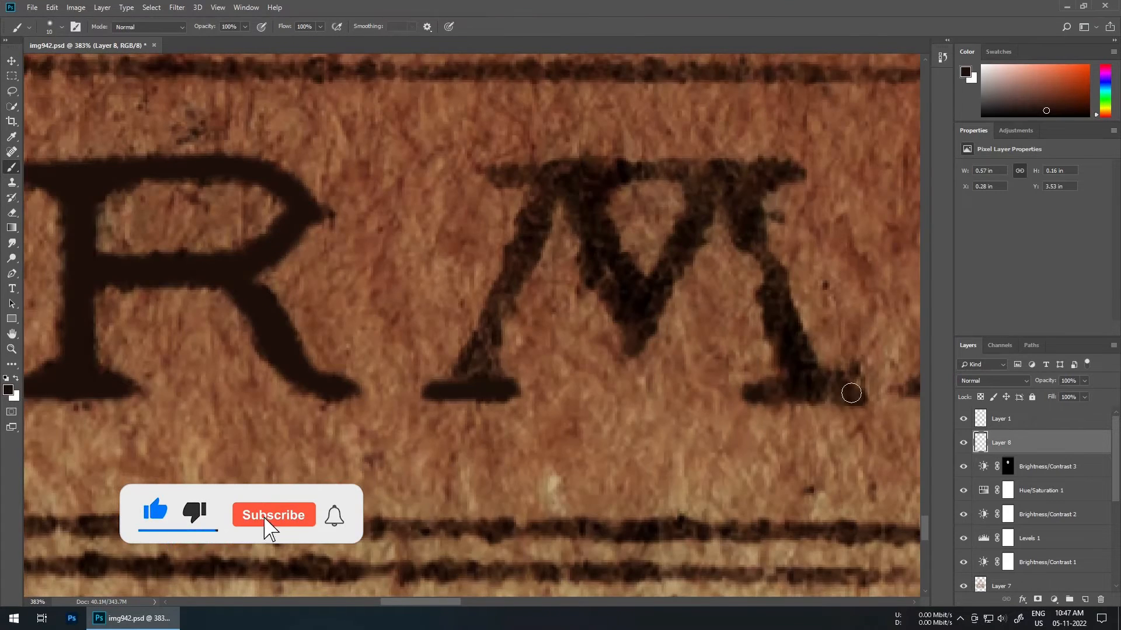
{"action": "mouse_move", "coordinate": [851, 393]}
{"action": "left_mouse_down"}
{"action": "mouse_move", "coordinate": [730, 173]}
{"action": "mouse_move", "coordinate": [488, 375]}
{"action": "mouse_move", "coordinate": [712, 187]}
{"action": "left_mouse_up"}
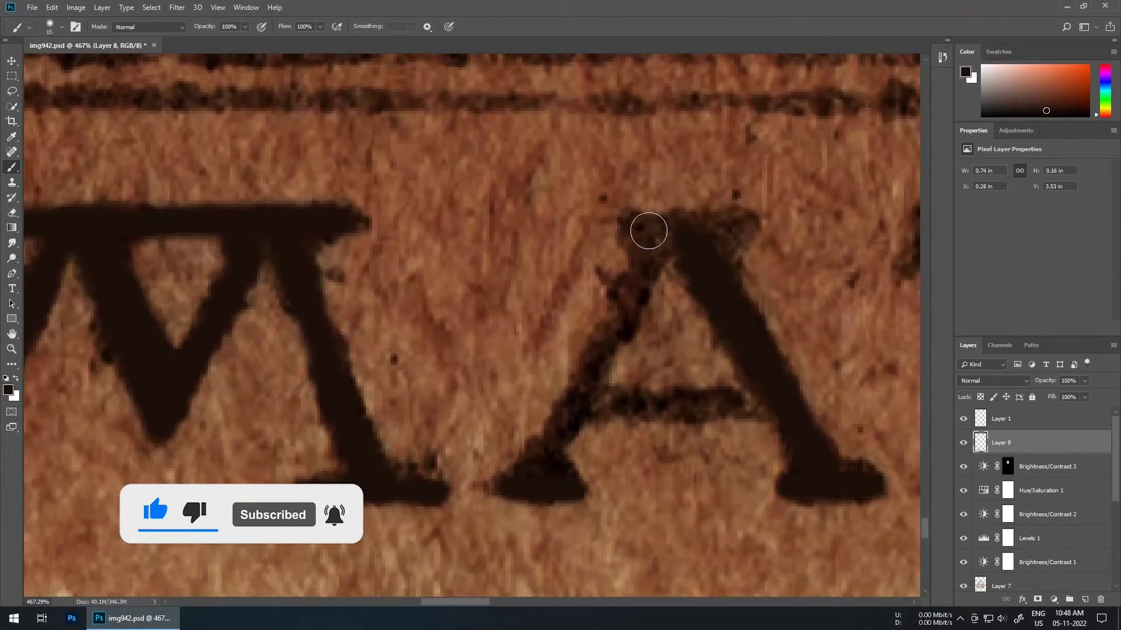
{"action": "mouse_move", "coordinate": [646, 230]}
{"action": "left_mouse_down"}
{"action": "mouse_move", "coordinate": [667, 247]}
{"action": "mouse_move", "coordinate": [545, 455]}
{"action": "left_mouse_up"}
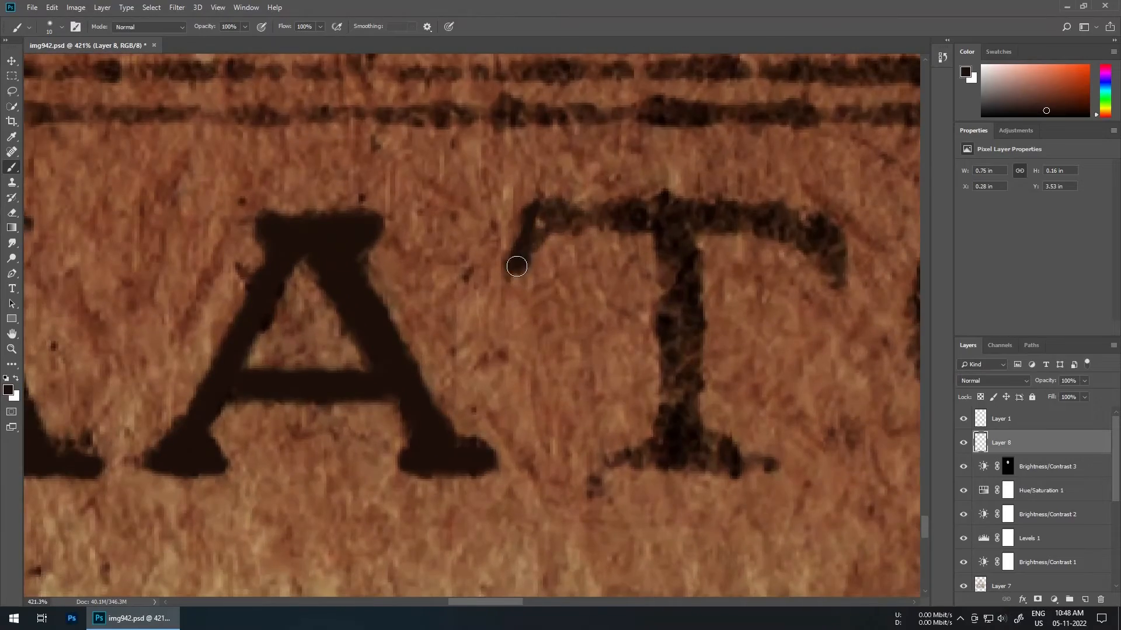
{"action": "mouse_move", "coordinate": [516, 263]}
{"action": "left_mouse_down"}
{"action": "mouse_move", "coordinate": [833, 275]}
{"action": "mouse_move", "coordinate": [678, 425]}
{"action": "mouse_move", "coordinate": [726, 456]}
{"action": "left_mouse_up"}
{"action": "mouse_move", "coordinate": [514, 283]}
{"action": "left_mouse_down"}
{"action": "mouse_move", "coordinate": [470, 370]}
{"action": "mouse_move", "coordinate": [638, 456]}
{"action": "left_mouse_up"}
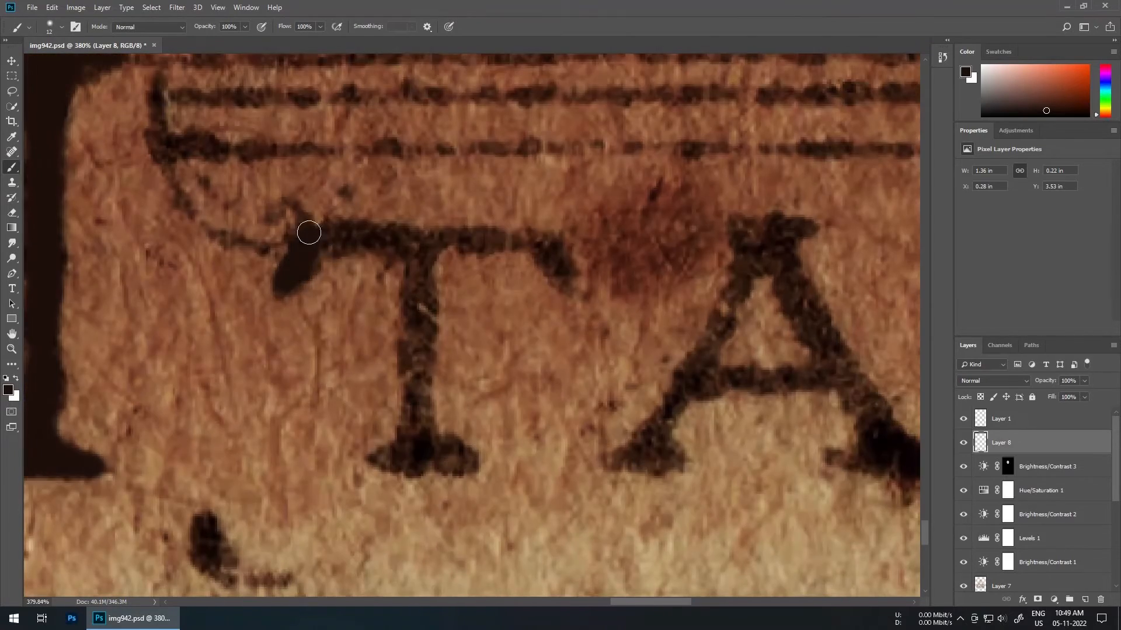
- Paint over the letters T, A, L, I and A of ITALIA with a small dark brown brush
{"action": "mouse_move", "coordinate": [308, 230]}
{"action": "left_mouse_down"}
{"action": "mouse_move", "coordinate": [552, 258]}
{"action": "mouse_move", "coordinate": [420, 258]}
{"action": "left_mouse_up"}
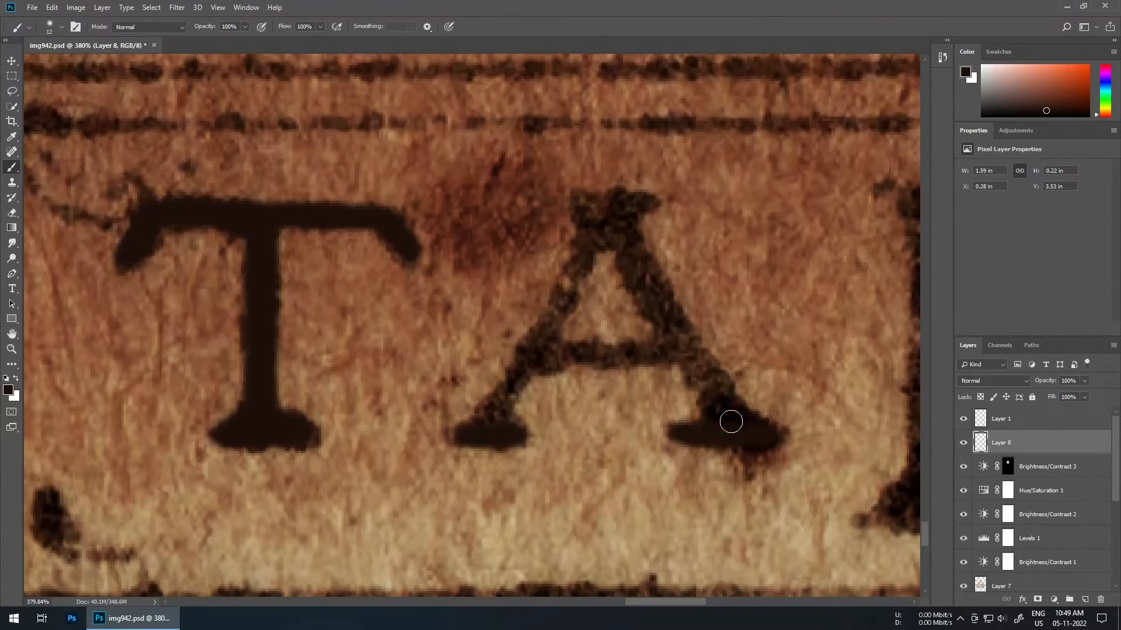
{"action": "mouse_move", "coordinate": [731, 422]}
{"action": "left_mouse_down"}
{"action": "mouse_move", "coordinate": [624, 239]}
{"action": "mouse_move", "coordinate": [642, 202]}
{"action": "mouse_move", "coordinate": [596, 238]}
{"action": "mouse_move", "coordinate": [485, 425]}
{"action": "left_mouse_up"}
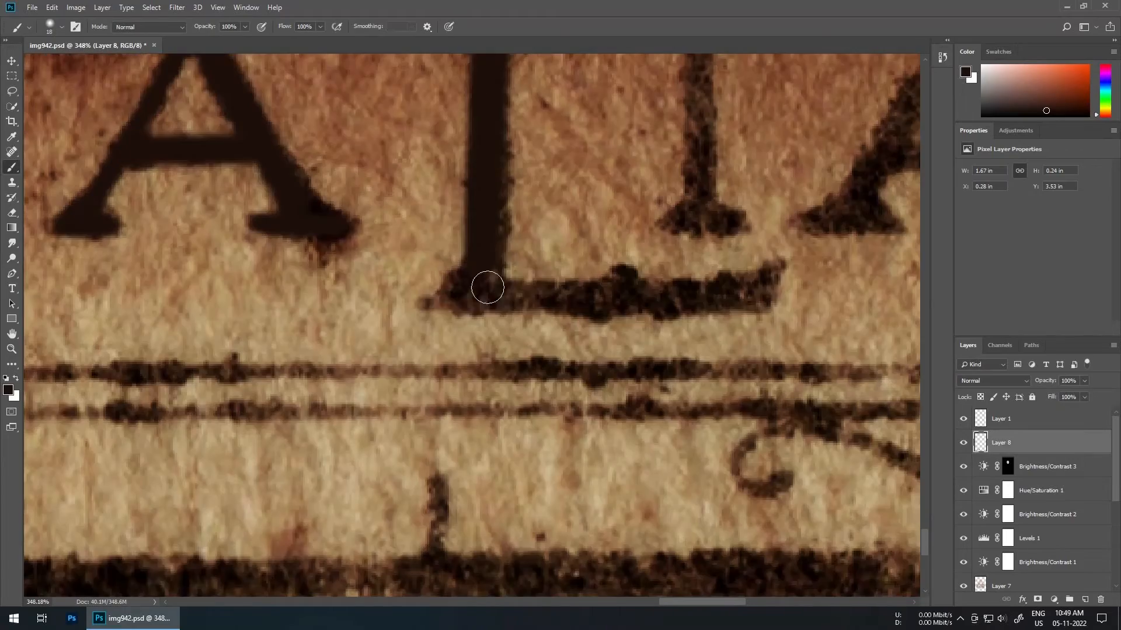
{"action": "left_click_drag", "start_coordinate": [488, 288], "coordinate": [751, 293]}
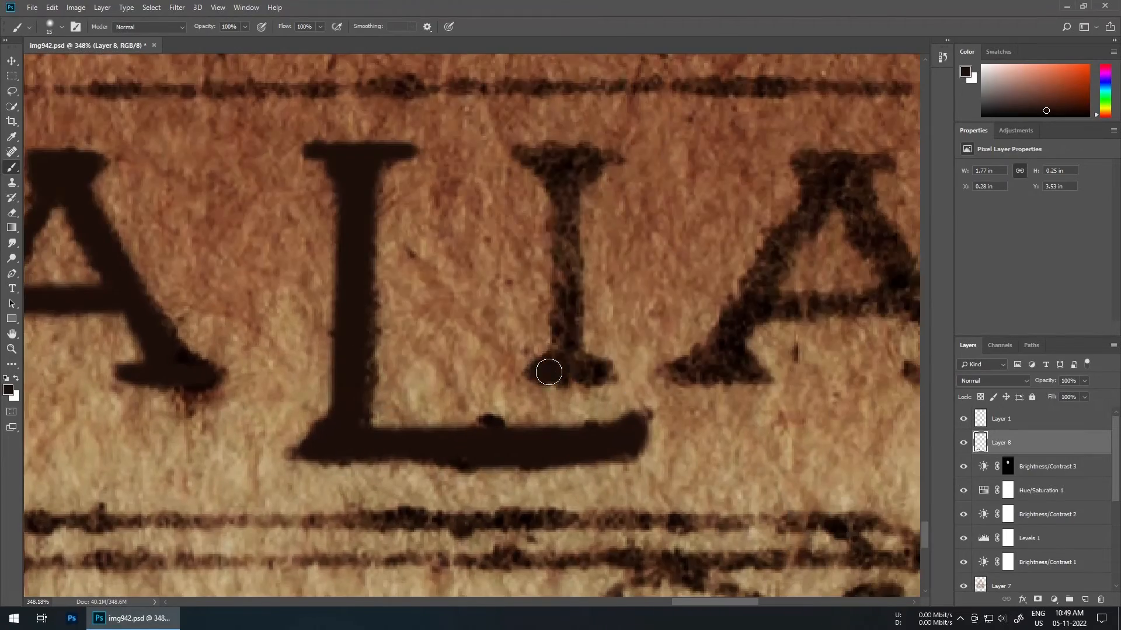
{"action": "mouse_move", "coordinate": [545, 370]}
{"action": "left_mouse_down"}
{"action": "mouse_move", "coordinate": [561, 202]}
{"action": "mouse_move", "coordinate": [530, 156]}
{"action": "left_mouse_up"}
{"action": "right_click", "coordinate": [459, 365], "text": "alt"}
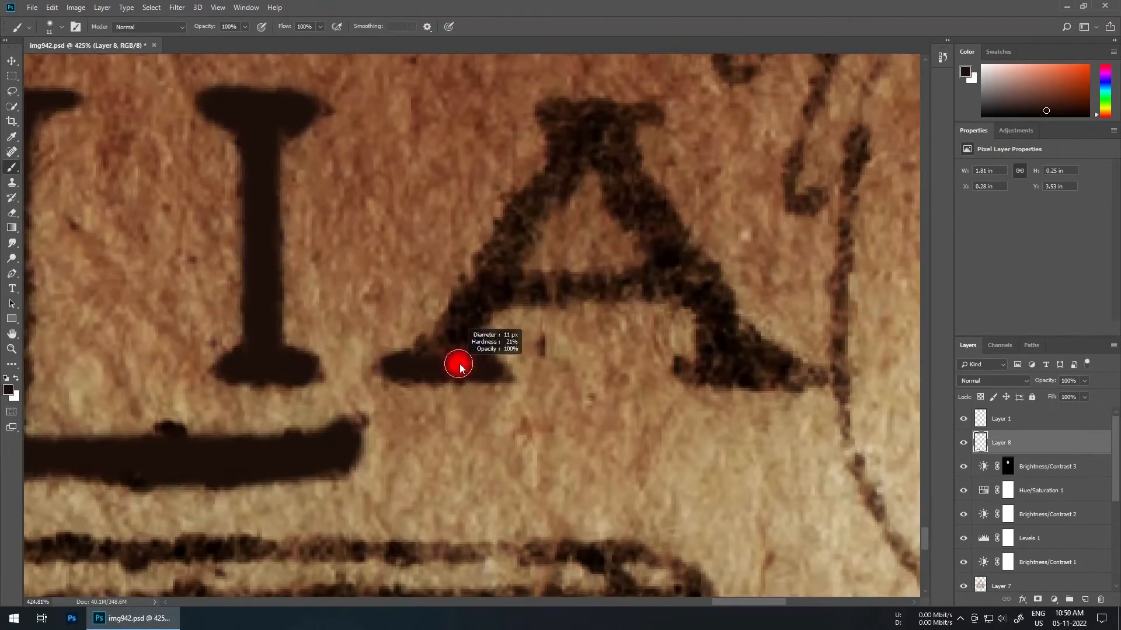
{"action": "mouse_move", "coordinate": [551, 110]}
{"action": "left_mouse_down"}
{"action": "mouse_move", "coordinate": [615, 163]}
{"action": "mouse_move", "coordinate": [707, 367]}
{"action": "mouse_move", "coordinate": [817, 374]}
{"action": "left_mouse_up"}
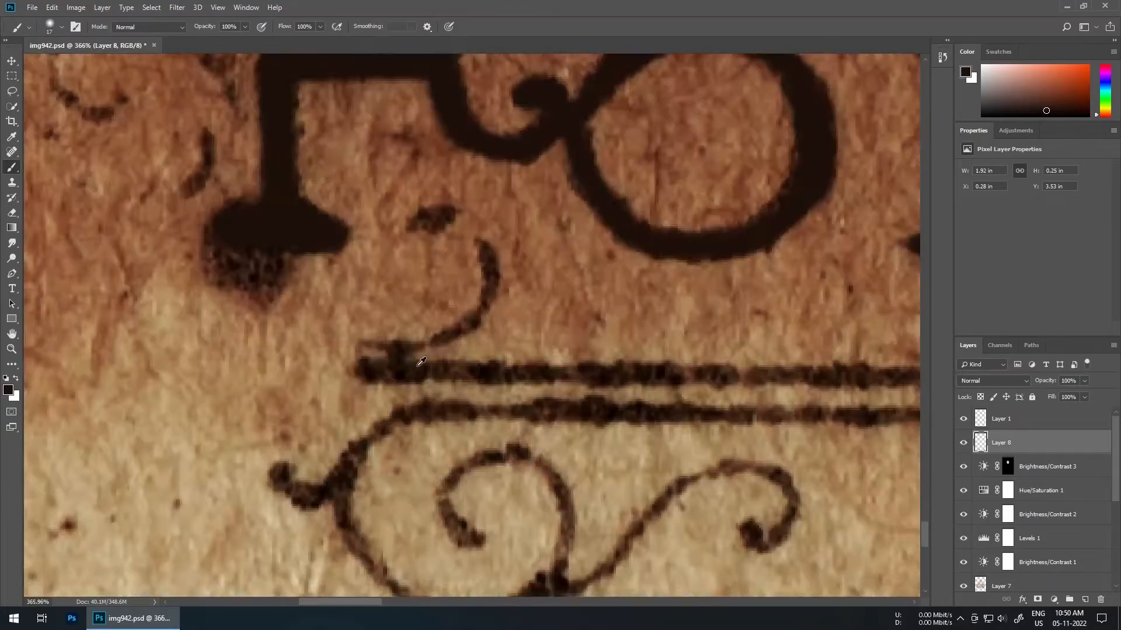
- Trace the ruled lines above and below FORMATO and the large scroll ornament after the word in dark brown
{"action": "left_click_drag", "start_coordinate": [362, 324], "coordinate": [345, 350]}
{"action": "mouse_move", "coordinate": [408, 395]}
{"action": "left_mouse_down"}
{"action": "mouse_move", "coordinate": [484, 552]}
{"action": "mouse_move", "coordinate": [543, 475]}
{"action": "left_mouse_up"}
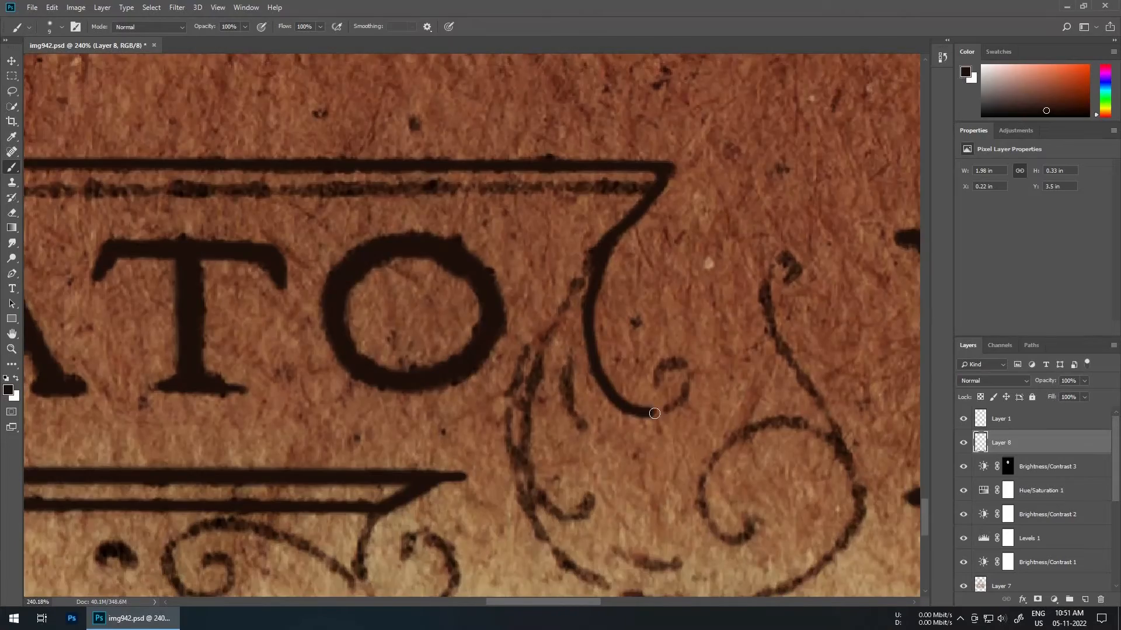
{"action": "left_click_drag", "start_coordinate": [655, 413], "coordinate": [655, 383]}
{"action": "left_click_drag", "start_coordinate": [654, 385], "coordinate": [672, 242]}
{"action": "left_click_drag", "start_coordinate": [550, 268], "coordinate": [609, 353]}
{"action": "mouse_move", "coordinate": [601, 389]}
{"action": "left_mouse_down"}
{"action": "mouse_move", "coordinate": [577, 258]}
{"action": "mouse_move", "coordinate": [856, 220]}
{"action": "left_mouse_up"}
{"action": "left_click_drag", "start_coordinate": [858, 219], "coordinate": [715, 397]}
{"action": "left_click_drag", "start_coordinate": [677, 345], "coordinate": [608, 435]}
- Redraw the curled flourishes at the end of the double line beneath FORMATO
{"action": "scroll", "coordinate": [656, 380], "scroll_direction": "down", "scroll_amount": 5}
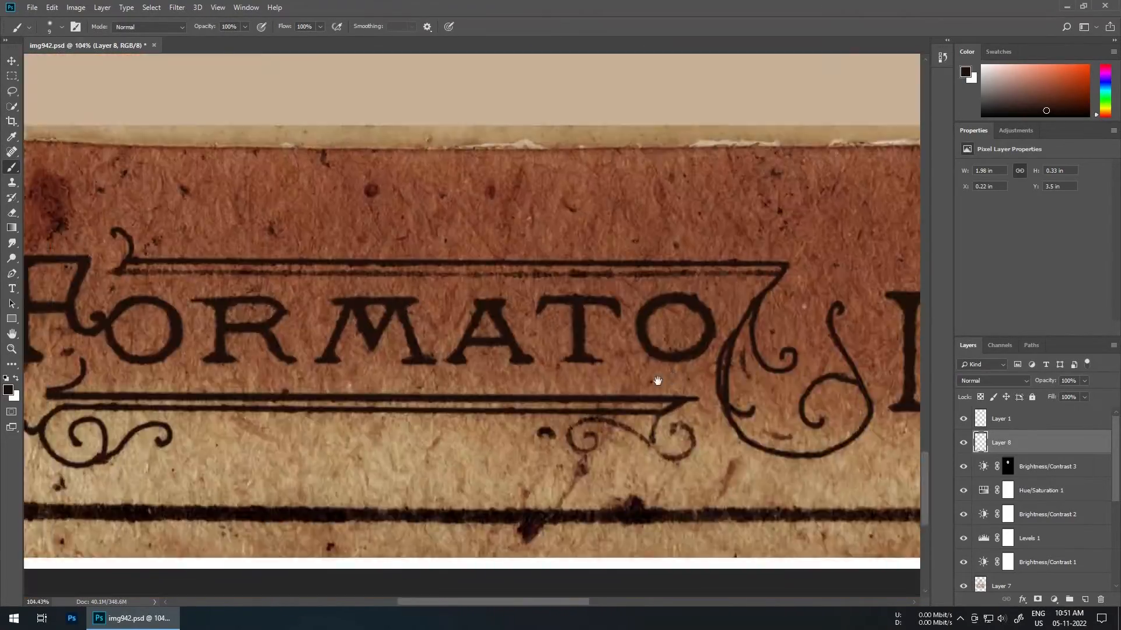
{"action": "scroll", "coordinate": [350, 374], "scroll_direction": "up", "scroll_amount": 4}
{"action": "left_click_drag", "start_coordinate": [445, 250], "coordinate": [421, 305]}
{"action": "left_click_drag", "start_coordinate": [540, 315], "coordinate": [479, 305]}
{"action": "scroll", "coordinate": [480, 305], "scroll_direction": "left", "scroll_amount": 4}
{"action": "left_click_drag", "start_coordinate": [640, 341], "coordinate": [438, 267]}
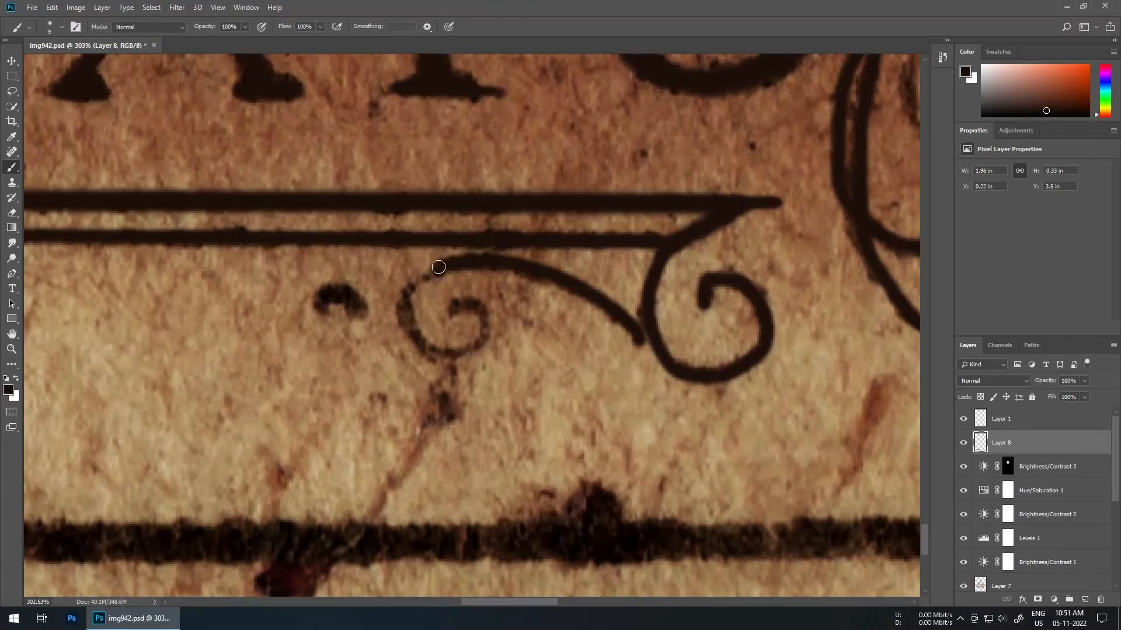
- Trace the double line beneath ITALIA with its boxed start and the curled scrolls at its end
{"action": "scroll", "coordinate": [326, 293], "scroll_direction": "down", "scroll_amount": 4}
{"action": "left_click_drag", "start_coordinate": [788, 327], "coordinate": [234, 315]}
{"action": "mouse_move", "coordinate": [659, 315]}
{"action": "left_mouse_down"}
{"action": "mouse_move", "coordinate": [374, 304]}
{"action": "mouse_move", "coordinate": [502, 324]}
{"action": "left_mouse_up"}
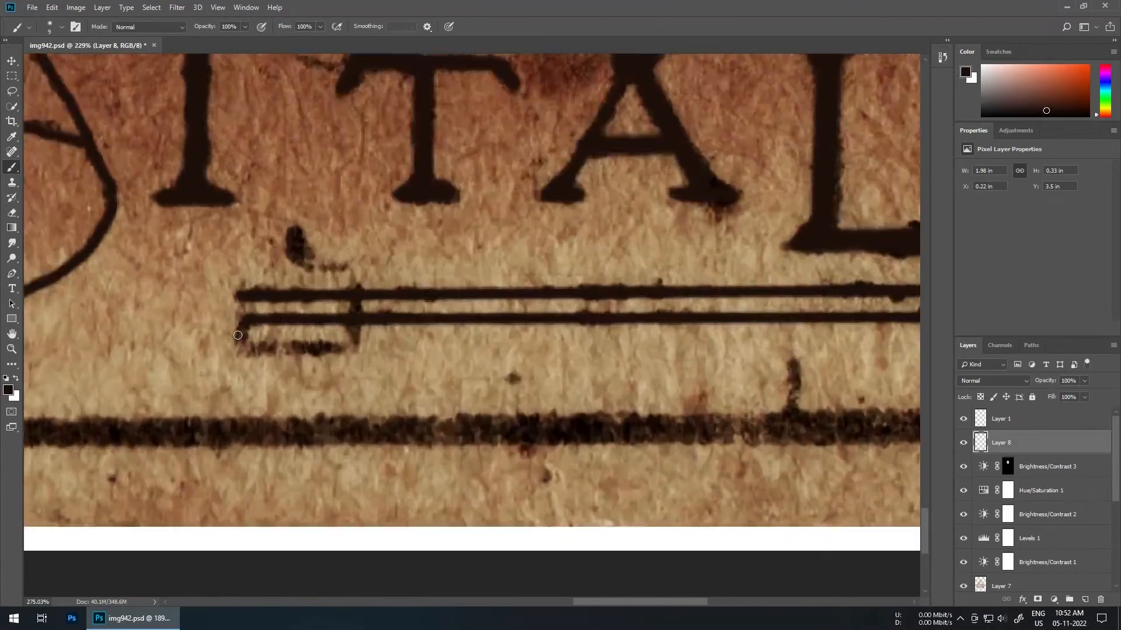
{"action": "scroll", "coordinate": [240, 329], "scroll_direction": "up", "scroll_amount": 3}
{"action": "left_click_drag", "start_coordinate": [244, 353], "coordinate": [392, 350]}
{"action": "scroll", "coordinate": [555, 280], "scroll_direction": "up", "scroll_amount": 3}
{"action": "left_click_drag", "start_coordinate": [534, 223], "coordinate": [602, 396]}
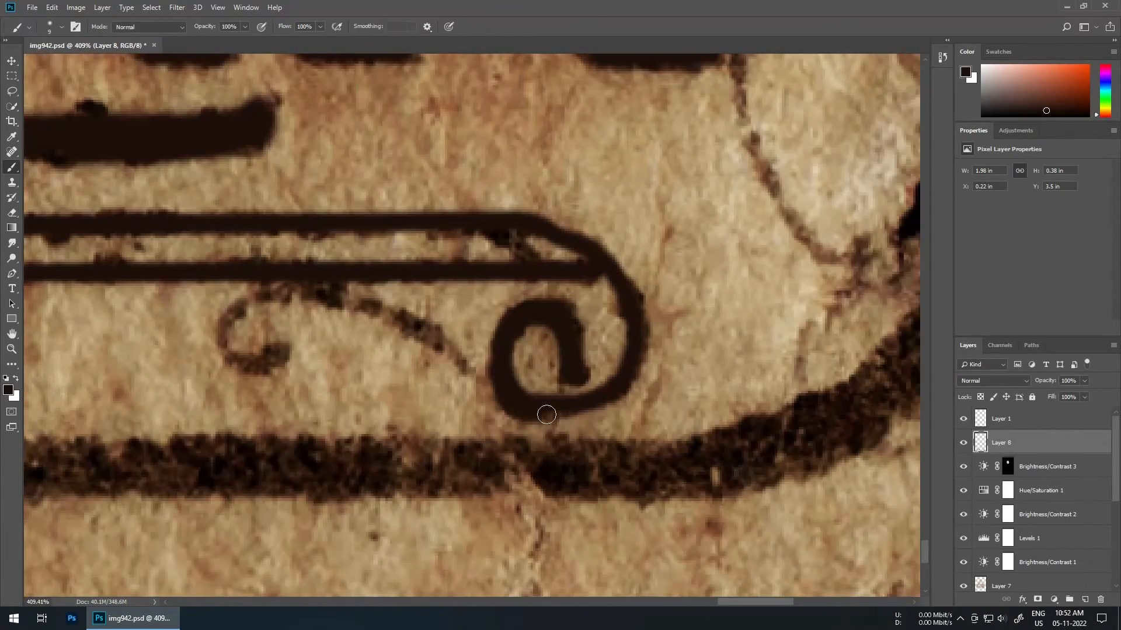
{"action": "left_click_drag", "start_coordinate": [484, 380], "coordinate": [283, 353]}
- Trace the curved flourishes beside the final A of ITALIA in dark brown
{"action": "scroll", "coordinate": [292, 368], "scroll_direction": "down", "scroll_amount": 5}
{"action": "scroll", "coordinate": [455, 175], "scroll_direction": "up", "scroll_amount": 3}
{"action": "scroll", "coordinate": [525, 350], "scroll_direction": "down", "scroll_amount": 2}
{"action": "scroll", "coordinate": [671, 350], "scroll_direction": "down", "scroll_amount": 2}
{"action": "mouse_move", "coordinate": [669, 232]}
{"action": "left_mouse_down"}
{"action": "mouse_move", "coordinate": [690, 545]}
{"action": "mouse_move", "coordinate": [585, 380]}
{"action": "left_mouse_up"}
{"action": "scroll", "coordinate": [671, 350], "scroll_direction": "up", "scroll_amount": 3}
{"action": "left_click_drag", "start_coordinate": [531, 220], "coordinate": [563, 245]}
- Trace the parallel ruled lines above ITALIA up to the corner ornament
{"action": "left_click_drag", "start_coordinate": [176, 292], "coordinate": [759, 291]}
{"action": "left_click_drag", "start_coordinate": [483, 230], "coordinate": [596, 344]}
{"action": "left_click_drag", "start_coordinate": [919, 285], "coordinate": [488, 282]}
{"action": "left_click_drag", "start_coordinate": [758, 292], "coordinate": [176, 292]}
{"action": "left_click_drag", "start_coordinate": [35, 267], "coordinate": [823, 272]}
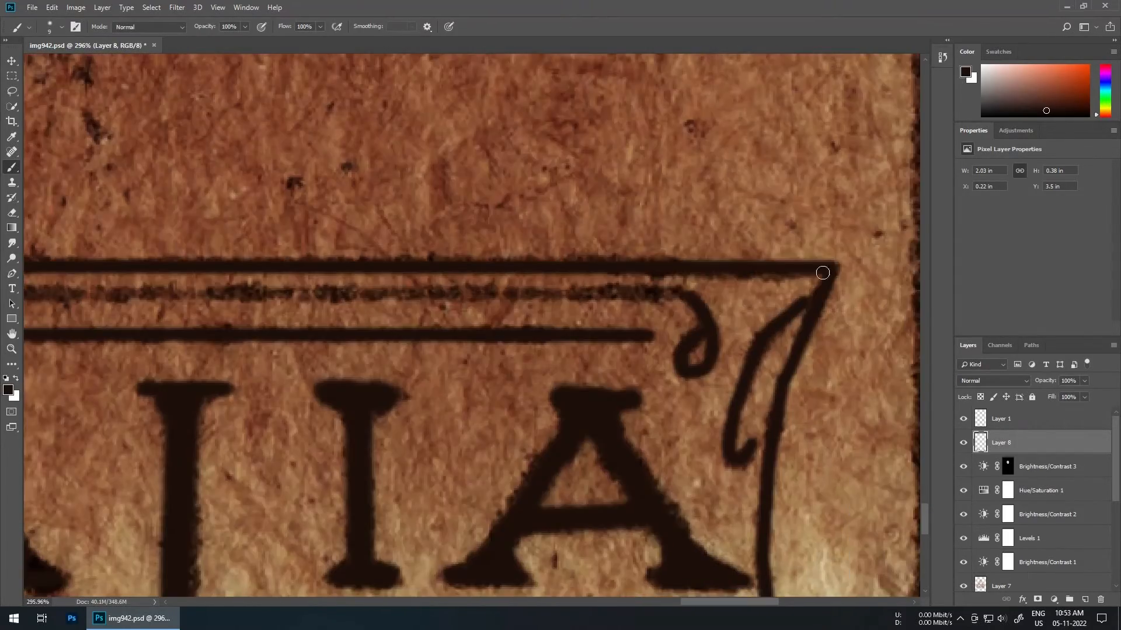
{"action": "left_click_drag", "start_coordinate": [175, 303], "coordinate": [356, 333]}
{"action": "left_click_drag", "start_coordinate": [327, 295], "coordinate": [876, 295]}
{"action": "scroll", "coordinate": [447, 470], "scroll_direction": "down", "scroll_amount": 8}
{"action": "scroll", "coordinate": [292, 438], "scroll_direction": "up", "scroll_amount": 8}
{"action": "left_click_drag", "start_coordinate": [213, 382], "coordinate": [226, 383]}
- Paint over the card's lower and right border lines with a 32 px dark brown brush
{"action": "scroll", "coordinate": [467, 351], "scroll_direction": "down", "scroll_amount": 4}
{"action": "left_click_drag", "start_coordinate": [758, 380], "coordinate": [501, 385]}
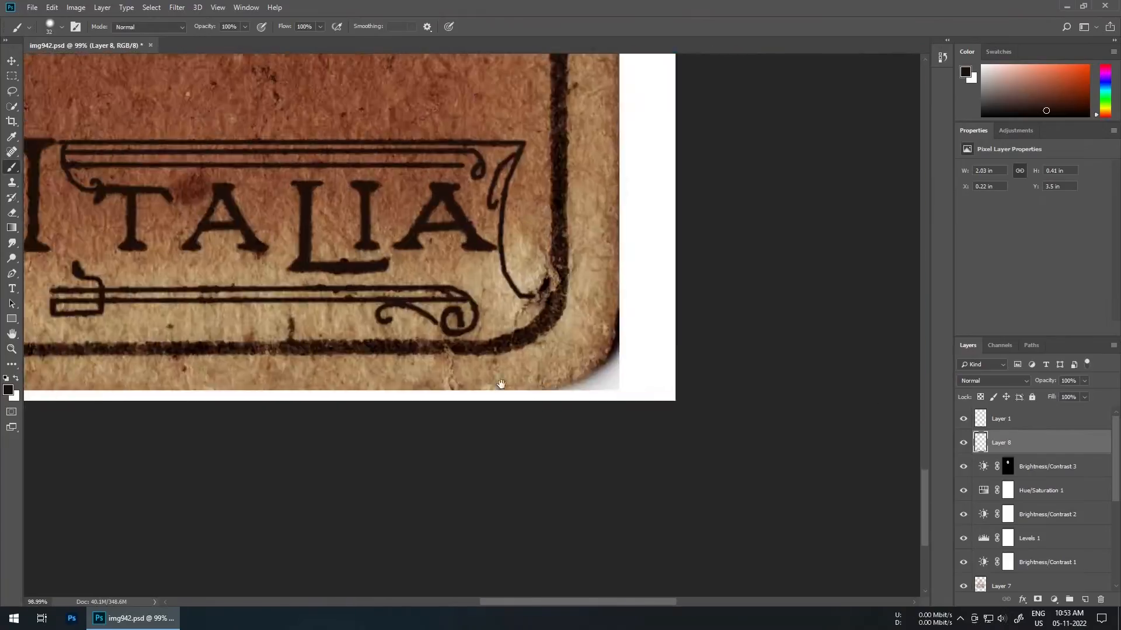
{"action": "scroll", "coordinate": [542, 361], "scroll_direction": "up", "scroll_amount": 5}
{"action": "left_click_drag", "start_coordinate": [35, 333], "coordinate": [478, 333]}
{"action": "mouse_move", "coordinate": [478, 371]}
{"action": "left_mouse_down"}
{"action": "mouse_move", "coordinate": [578, 283]}
{"action": "mouse_move", "coordinate": [574, 64]}
{"action": "left_mouse_up"}
{"action": "scroll", "coordinate": [566, 291], "scroll_direction": "down", "scroll_amount": 6}
{"action": "scroll", "coordinate": [543, 291], "scroll_direction": "up", "scroll_amount": 8}
{"action": "left_click_drag", "start_coordinate": [530, 584], "coordinate": [530, 350]}
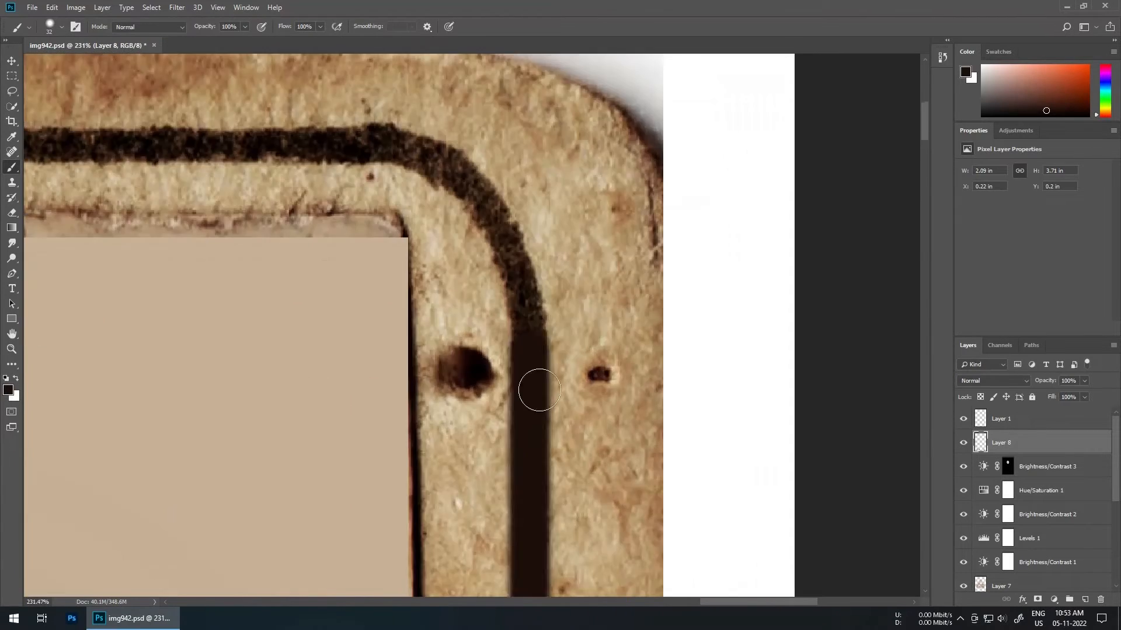
- Paint over the top border line and its two rounded corners in dark brown
{"action": "scroll", "coordinate": [539, 390], "scroll_direction": "down", "scroll_amount": 4}
{"action": "scroll", "coordinate": [543, 408], "scroll_direction": "up", "scroll_amount": 4}
{"action": "mouse_move", "coordinate": [412, 237]}
{"action": "left_mouse_down"}
{"action": "mouse_move", "coordinate": [533, 343]}
{"action": "mouse_move", "coordinate": [552, 420]}
{"action": "left_mouse_up"}
{"action": "left_click_drag", "start_coordinate": [370, 230], "coordinate": [601, 255]}
{"action": "scroll", "coordinate": [601, 255], "scroll_direction": "down", "scroll_amount": 6}
{"action": "scroll", "coordinate": [431, 265], "scroll_direction": "up", "scroll_amount": 5}
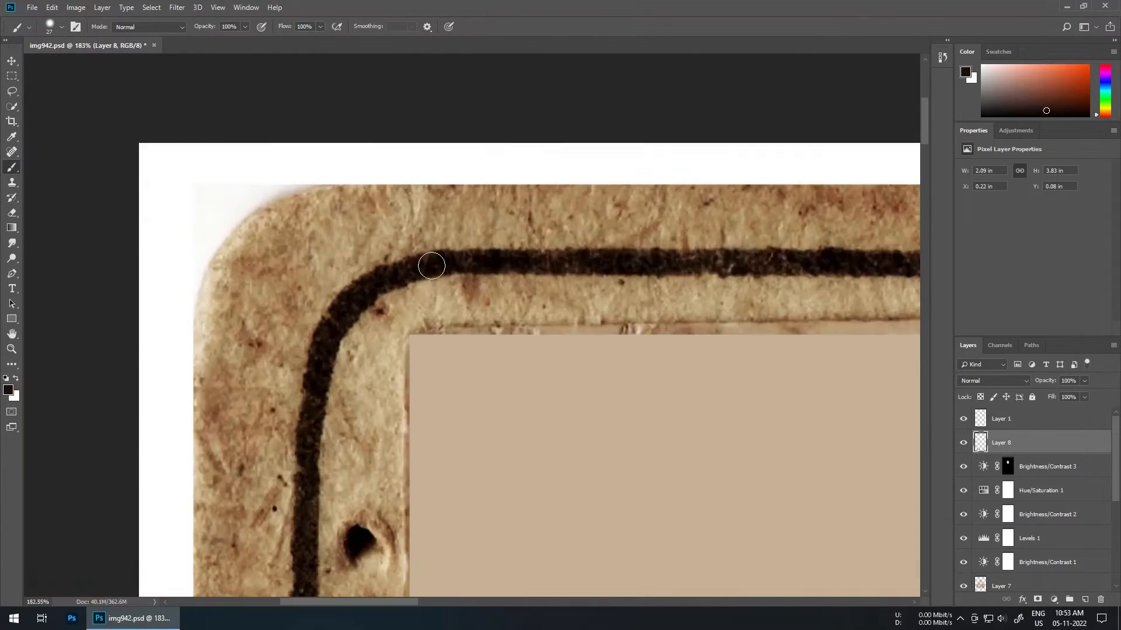
{"action": "scroll", "coordinate": [431, 266], "scroll_direction": "up", "scroll_amount": 4}
{"action": "mouse_move", "coordinate": [455, 257]}
{"action": "left_mouse_down"}
{"action": "mouse_move", "coordinate": [278, 393]}
{"action": "mouse_move", "coordinate": [263, 560]}
{"action": "left_mouse_up"}
- Paint over the left border line and rebuild the broken lower-left corner of the frame
{"action": "scroll", "coordinate": [327, 561], "scroll_direction": "down", "scroll_amount": 6}
{"action": "left_click_drag", "start_coordinate": [513, 496], "coordinate": [507, 160]}
{"action": "left_click_drag", "start_coordinate": [561, 497], "coordinate": [520, 146]}
{"action": "scroll", "coordinate": [525, 330], "scroll_direction": "up", "scroll_amount": 6}
{"action": "left_click_drag", "start_coordinate": [498, 71], "coordinate": [499, 274]}
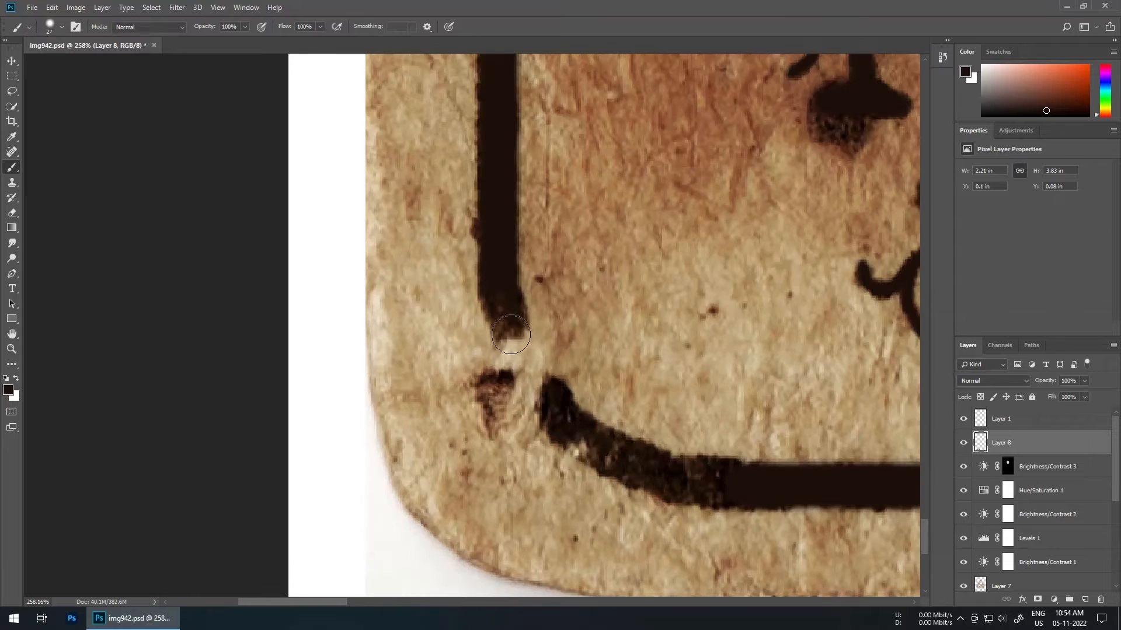
{"action": "left_click_drag", "start_coordinate": [510, 335], "coordinate": [738, 486]}
{"action": "scroll", "coordinate": [525, 350], "scroll_direction": "down", "scroll_amount": 10}
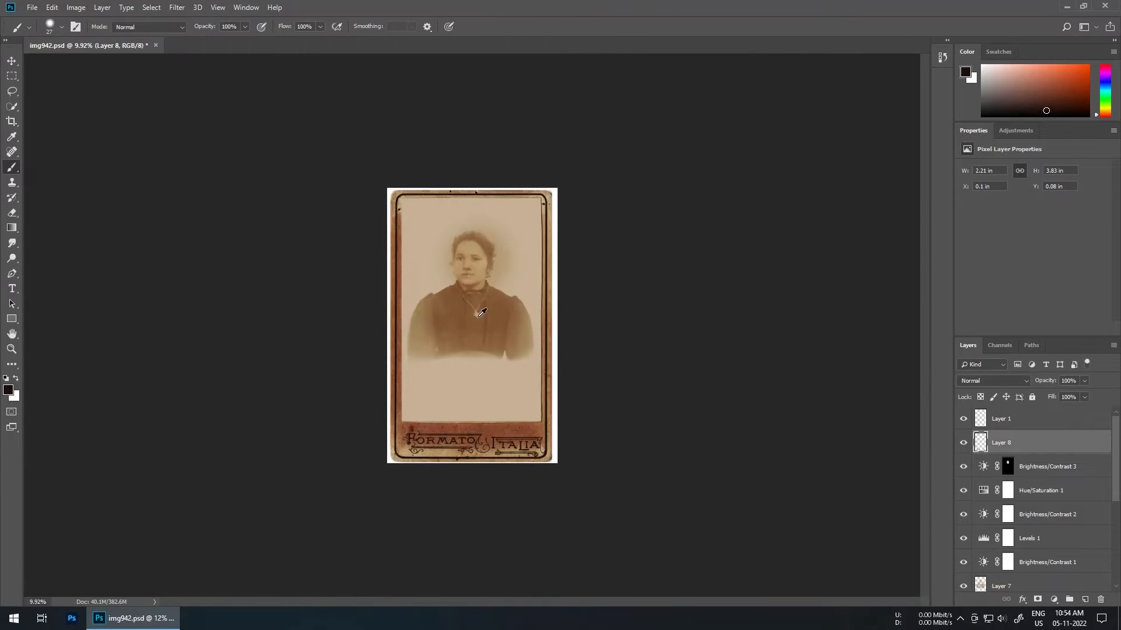
{"action": "scroll", "coordinate": [472, 302], "scroll_direction": "up", "scroll_amount": 3}
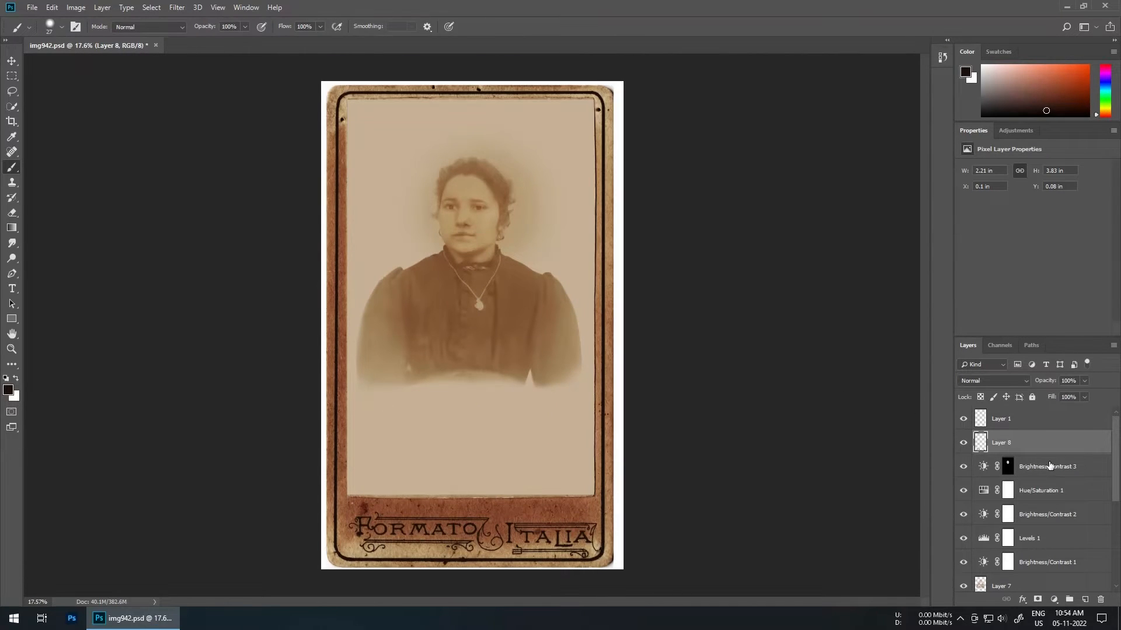
- Hide Layer 1 and Layer 8 and stamp all visible layers into a new merged layer above Brightness/Contrast 3
{"action": "left_click", "coordinate": [1053, 469]}
{"action": "left_click", "coordinate": [1087, 599]}
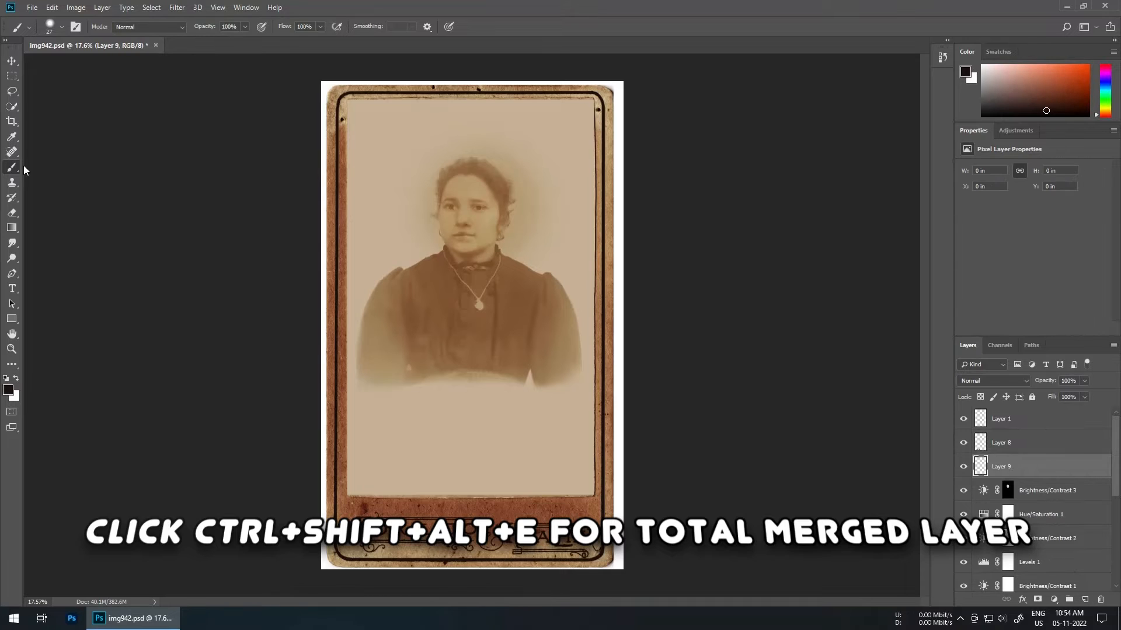
{"action": "key", "text": "ctrl+z"}
{"action": "left_click", "coordinate": [963, 443]}
{"action": "left_click", "coordinate": [963, 419]}
{"action": "key", "text": "ctrl+shift+alt+e"}
- Apply a Gaussian Blur with a small radius to the merged Layer 9, softening the card's paper texture
{"action": "left_click", "coordinate": [152, 8]}
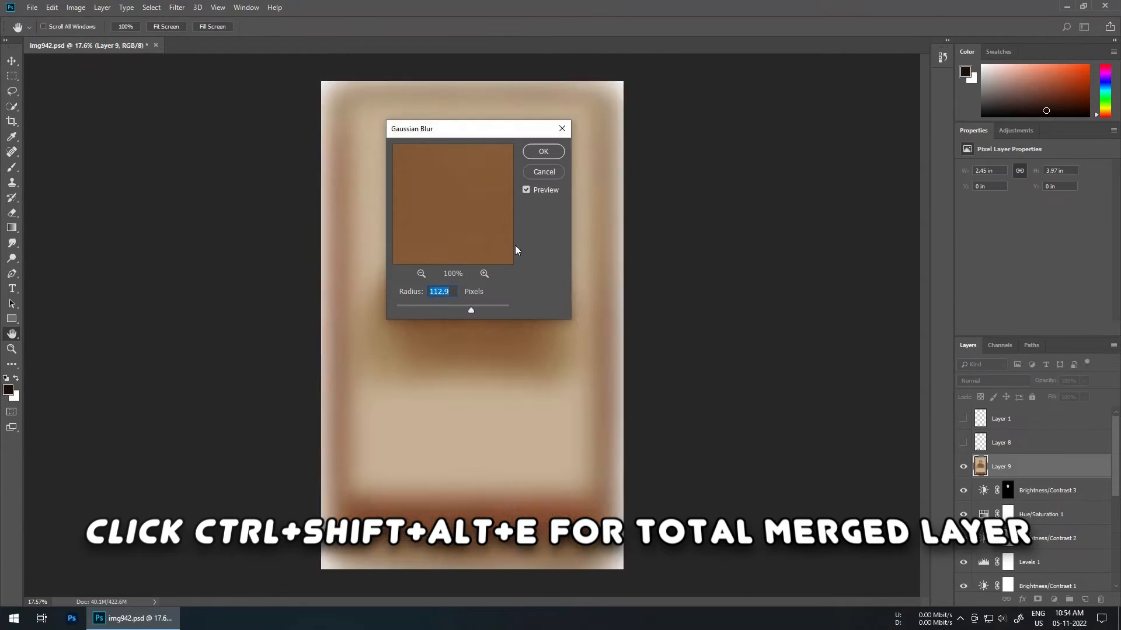
{"action": "left_click_drag", "start_coordinate": [476, 310], "coordinate": [432, 311]}
{"action": "left_click", "coordinate": [541, 151]}
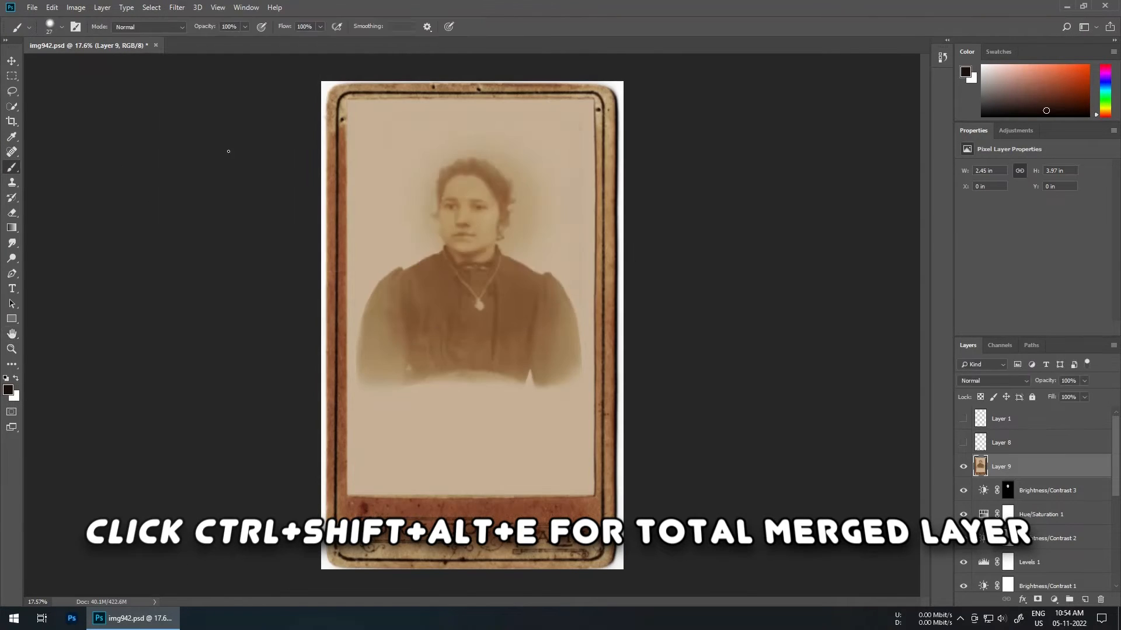
- Show Layer 8 and Layer 1 again and check the traced artwork over the blurred card
{"action": "left_click", "coordinate": [963, 443]}
{"action": "scroll", "coordinate": [420, 391], "scroll_direction": "up", "scroll_amount": 3}
{"action": "scroll", "coordinate": [288, 288], "scroll_direction": "down", "scroll_amount": 4}
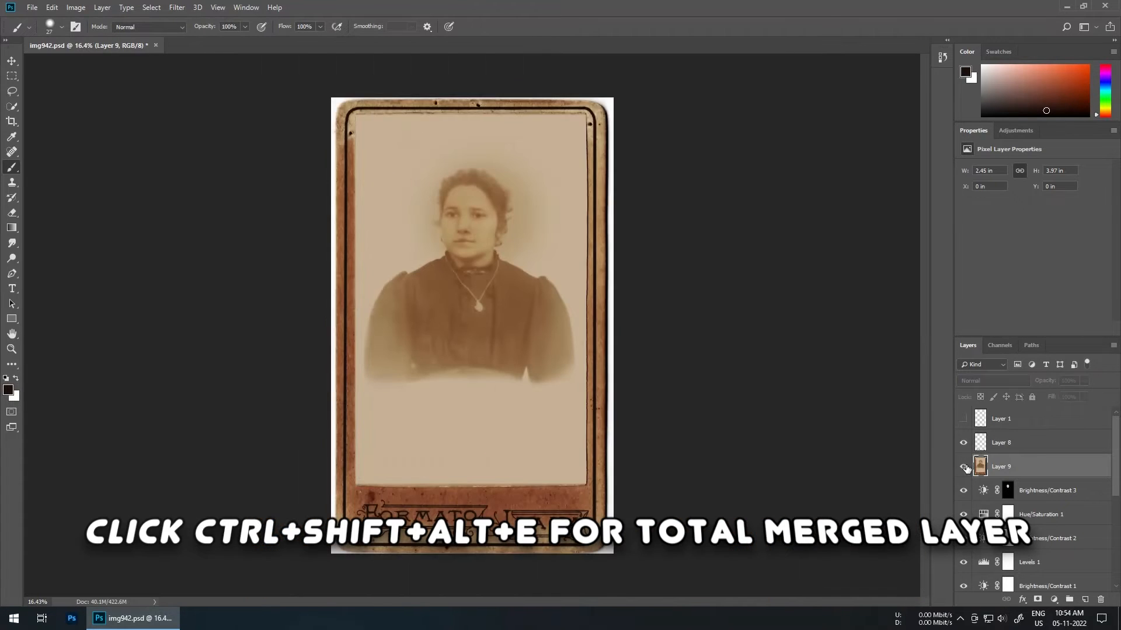
{"action": "left_click", "coordinate": [963, 419]}
{"action": "scroll", "coordinate": [397, 450], "scroll_direction": "up", "scroll_amount": 3}
{"action": "scroll", "coordinate": [753, 448], "scroll_direction": "down", "scroll_amount": 4}
- Add a black mask to Layer 9 and paint it white along the card's left and right borders with a large soft brush
{"action": "left_click", "coordinate": [1037, 599], "text": "alt"}
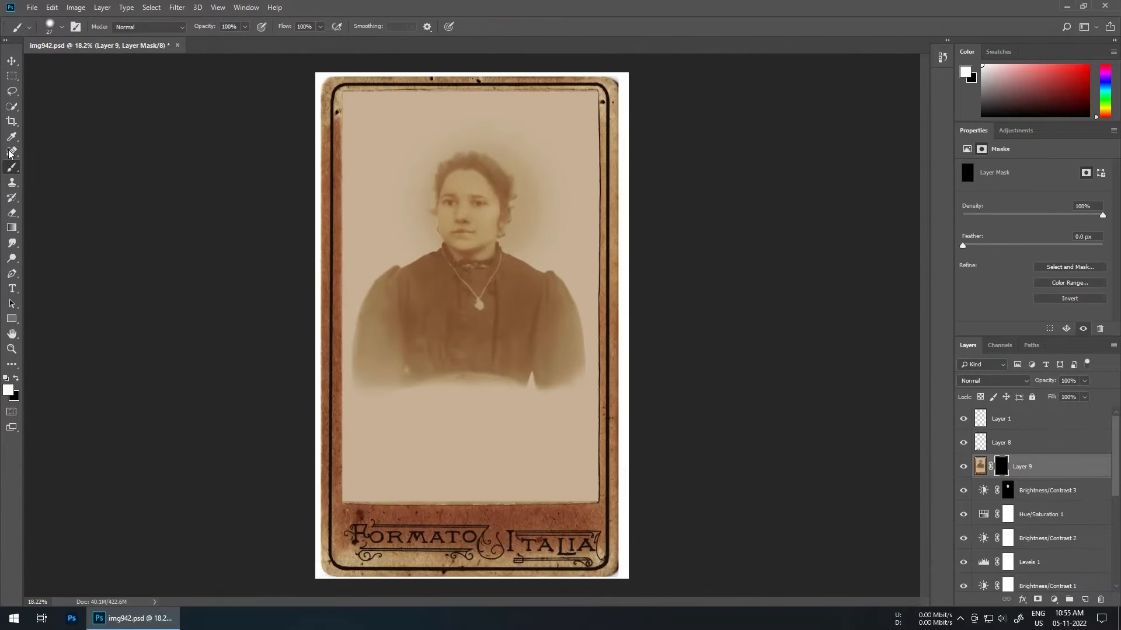
{"action": "scroll", "coordinate": [362, 233], "scroll_direction": "up", "scroll_amount": 3}
{"action": "mouse_move", "coordinate": [321, 161]}
{"action": "left_mouse_down"}
{"action": "mouse_move", "coordinate": [316, 105]}
{"action": "mouse_move", "coordinate": [316, 254]}
{"action": "left_mouse_up"}
{"action": "mouse_move", "coordinate": [685, 280]}
{"action": "left_mouse_down"}
{"action": "mouse_move", "coordinate": [695, 478]}
{"action": "mouse_move", "coordinate": [691, 73]}
{"action": "left_mouse_up"}
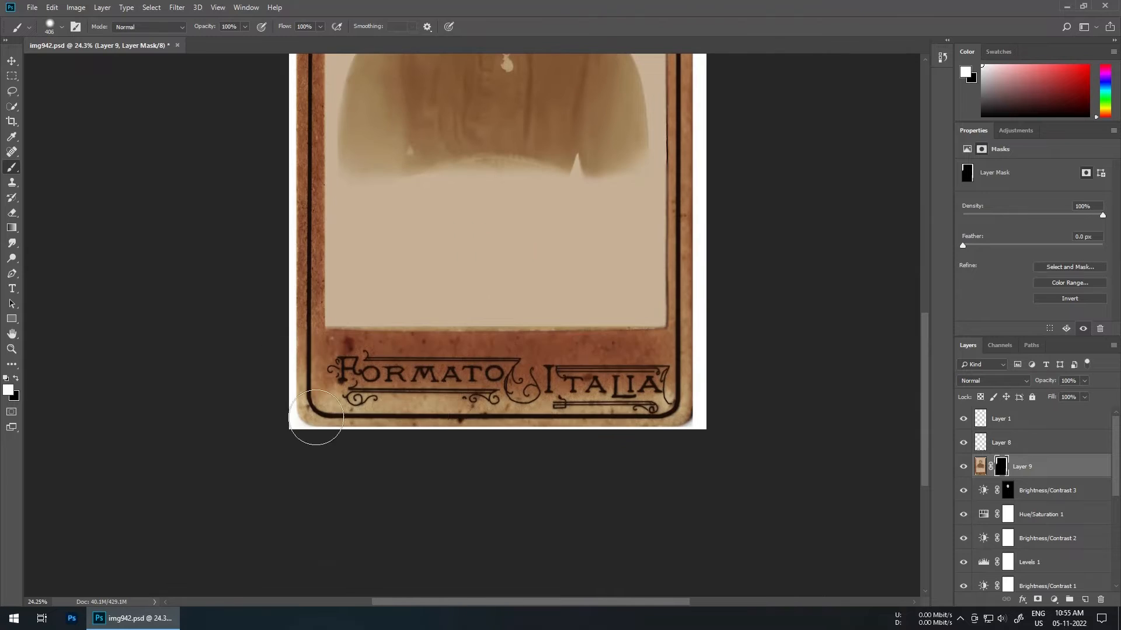
{"action": "left_click_drag", "start_coordinate": [315, 418], "coordinate": [314, 111]}
{"action": "mouse_move", "coordinate": [298, 111]}
{"action": "left_mouse_down"}
{"action": "mouse_move", "coordinate": [337, 312]}
{"action": "mouse_move", "coordinate": [337, 64]}
{"action": "left_mouse_up"}
- Paint more white on Layer 9's mask along the frame with a smaller 356 px brush, keeping the portrait masked
{"action": "key", "text": "bracketleft"}
{"action": "scroll", "coordinate": [435, 274], "scroll_direction": "up", "scroll_amount": 3}
{"action": "scroll", "coordinate": [462, 341], "scroll_direction": "down", "scroll_amount": 4}
{"action": "left_click_drag", "start_coordinate": [411, 303], "coordinate": [676, 208]}
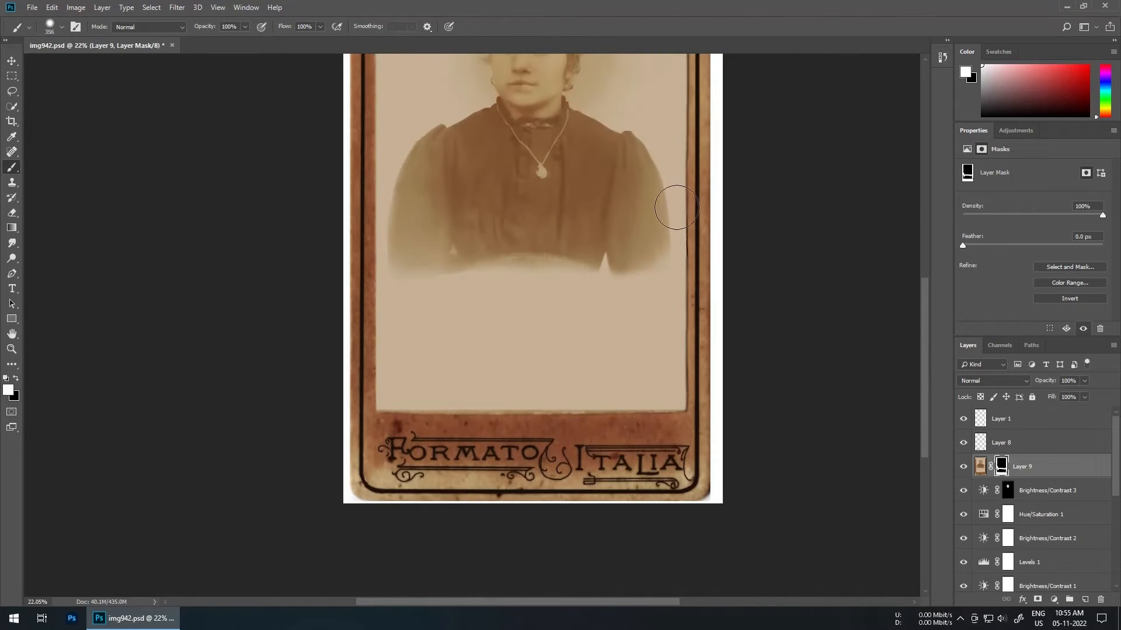
- Load Layer 4's backdrop shape as a selection and add a new empty layer above Layer 8
{"action": "scroll", "coordinate": [540, 234], "scroll_direction": "up", "scroll_amount": 4}
{"action": "scroll", "coordinate": [388, 160], "scroll_direction": "down", "scroll_amount": 4}
{"action": "scroll", "coordinate": [502, 234], "scroll_direction": "up", "scroll_amount": 7}
{"action": "scroll", "coordinate": [465, 350], "scroll_direction": "down", "scroll_amount": 7}
{"action": "left_click_drag", "start_coordinate": [466, 350], "coordinate": [479, 146]}
{"action": "scroll", "coordinate": [677, 409], "scroll_direction": "up", "scroll_amount": 7}
{"action": "scroll", "coordinate": [1061, 515], "scroll_direction": "down", "scroll_amount": 5}
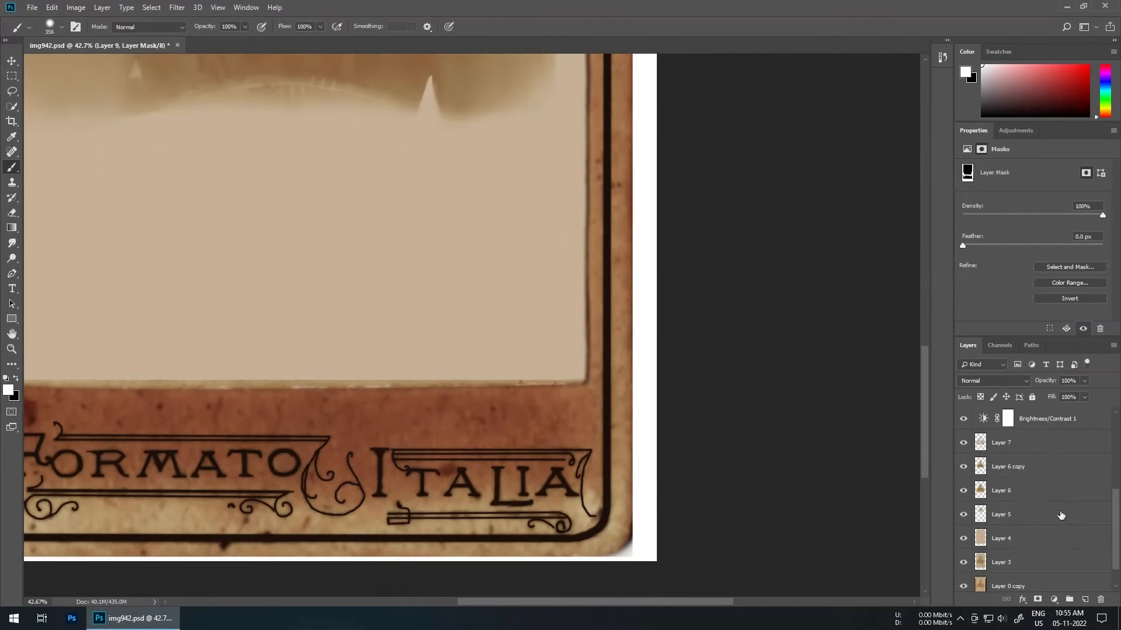
{"action": "left_click", "coordinate": [982, 538], "text": "ctrl"}
{"action": "scroll", "coordinate": [526, 334], "scroll_direction": "up", "scroll_amount": 10}
{"action": "scroll", "coordinate": [548, 338], "scroll_direction": "down", "scroll_amount": 20}
{"action": "scroll", "coordinate": [1094, 505], "scroll_direction": "up", "scroll_amount": 5}
{"action": "left_click", "coordinate": [1079, 444]}
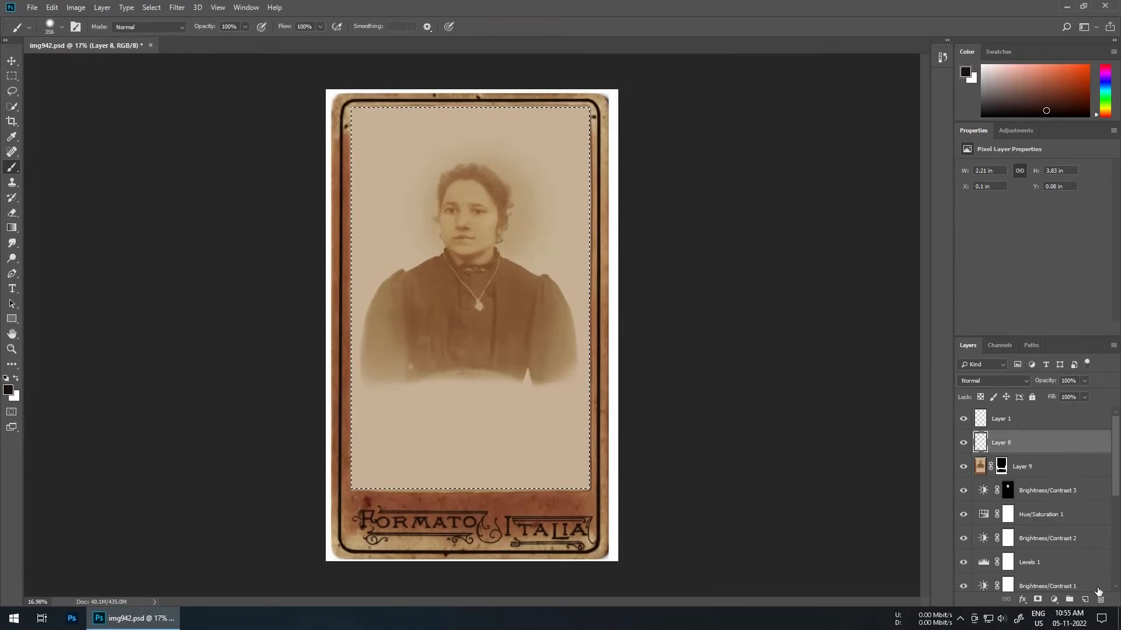
{"action": "left_click", "coordinate": [1085, 599]}
- Sample the backdrop's beige and paint it along the inner edges of the selected portrait panel with a 144 px soft brush
{"action": "left_click", "coordinate": [358, 201], "text": "alt"}
{"action": "left_click_drag", "start_coordinate": [358, 200], "coordinate": [360, 332]}
{"action": "scroll", "coordinate": [397, 303], "scroll_direction": "up", "scroll_amount": 5}
{"action": "key", "text": "bracketleft"}
{"action": "key", "text": "bracketleft"}
{"action": "left_click_drag", "start_coordinate": [322, 500], "coordinate": [324, 589]}
{"action": "left_click_drag", "start_coordinate": [332, 594], "coordinate": [373, 316]}
{"action": "mouse_move", "coordinate": [373, 316]}
{"action": "left_mouse_down"}
{"action": "mouse_move", "coordinate": [749, 320]}
{"action": "mouse_move", "coordinate": [753, 105]}
{"action": "left_mouse_up"}
{"action": "left_click_drag", "start_coordinate": [752, 105], "coordinate": [738, 532]}
{"action": "left_click_drag", "start_coordinate": [739, 533], "coordinate": [738, 272]}
- Deselect the panel and toggle Layer 10's visibility to compare the backdrop edges before and after painting
{"action": "key", "text": "ctrl+d"}
{"action": "scroll", "coordinate": [467, 175], "scroll_direction": "down", "scroll_amount": 6}
{"action": "left_click", "coordinate": [964, 443]}
{"action": "left_click", "coordinate": [963, 443]}
{"action": "scroll", "coordinate": [409, 537], "scroll_direction": "up", "scroll_amount": 10}
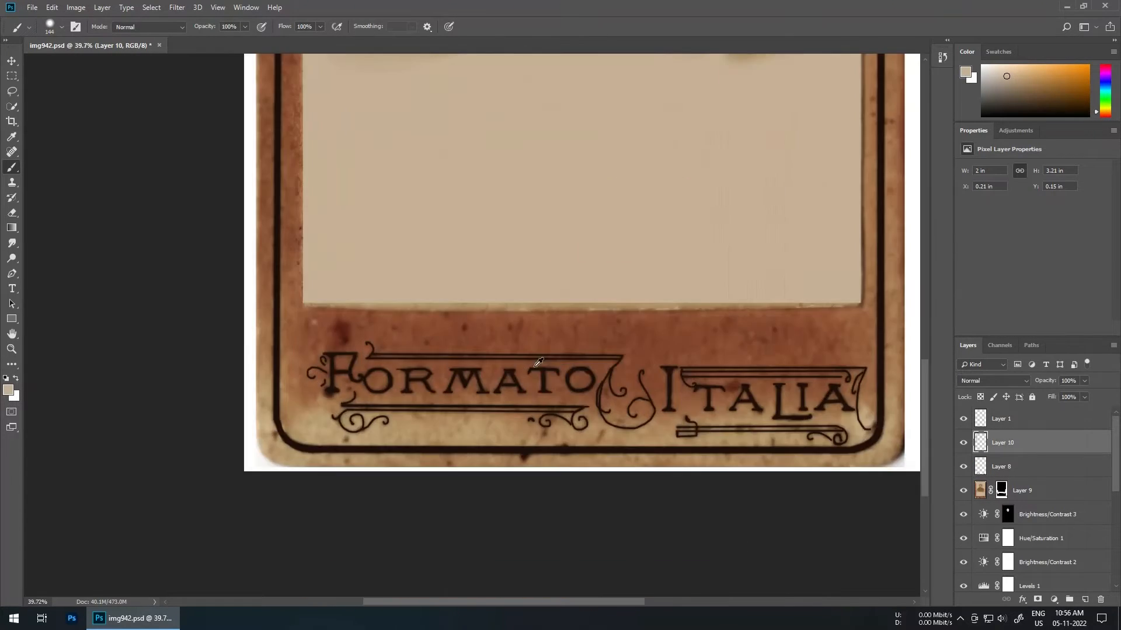
- Compare the frame with Layer 9 hidden and shown, and lower Layer 9's opacity to bring back some paper texture
{"action": "scroll", "coordinate": [613, 334], "scroll_direction": "down", "scroll_amount": 4}
{"action": "scroll", "coordinate": [564, 331], "scroll_direction": "up", "scroll_amount": 4}
{"action": "scroll", "coordinate": [641, 350], "scroll_direction": "down", "scroll_amount": 4}
{"action": "scroll", "coordinate": [391, 465], "scroll_direction": "up", "scroll_amount": 6}
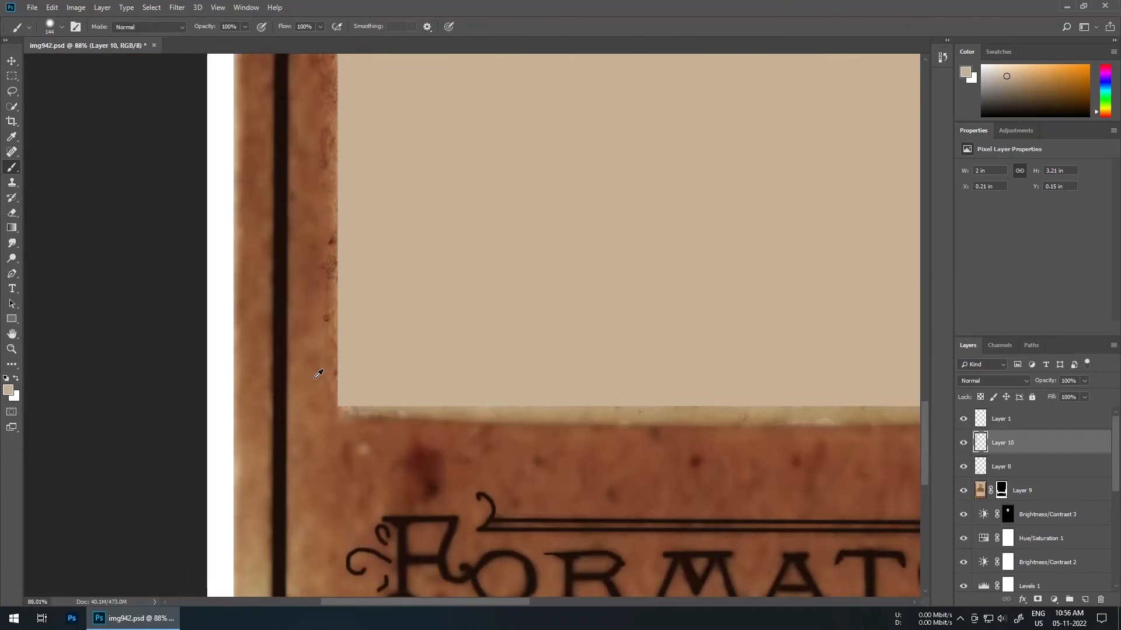
{"action": "scroll", "coordinate": [318, 374], "scroll_direction": "down", "scroll_amount": 4}
{"action": "scroll", "coordinate": [675, 505], "scroll_direction": "up", "scroll_amount": 8}
{"action": "left_click", "coordinate": [964, 491]}
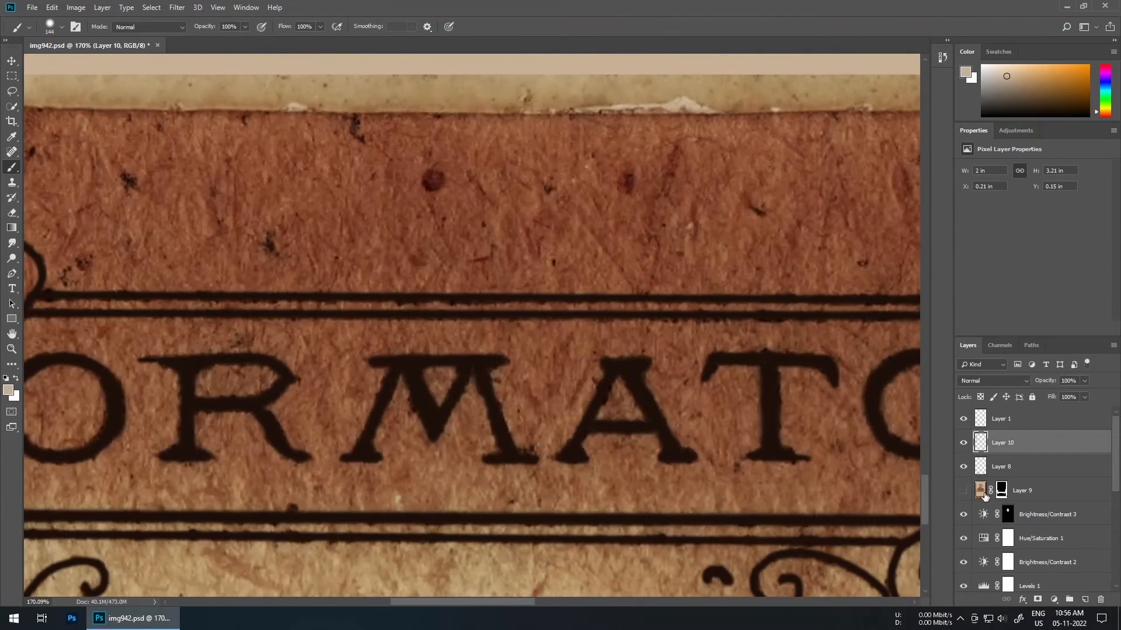
{"action": "left_click", "coordinate": [964, 491]}
{"action": "left_click", "coordinate": [982, 491]}
{"action": "left_click_drag", "start_coordinate": [1052, 382], "coordinate": [1023, 384]}
{"action": "scroll", "coordinate": [525, 332], "scroll_direction": "down", "scroll_amount": 10}
{"action": "scroll", "coordinate": [556, 310], "scroll_direction": "up", "scroll_amount": 8}
- Toggle Layer 8's visibility to check the traced artwork against the card beneath
{"action": "left_click", "coordinate": [1011, 471]}
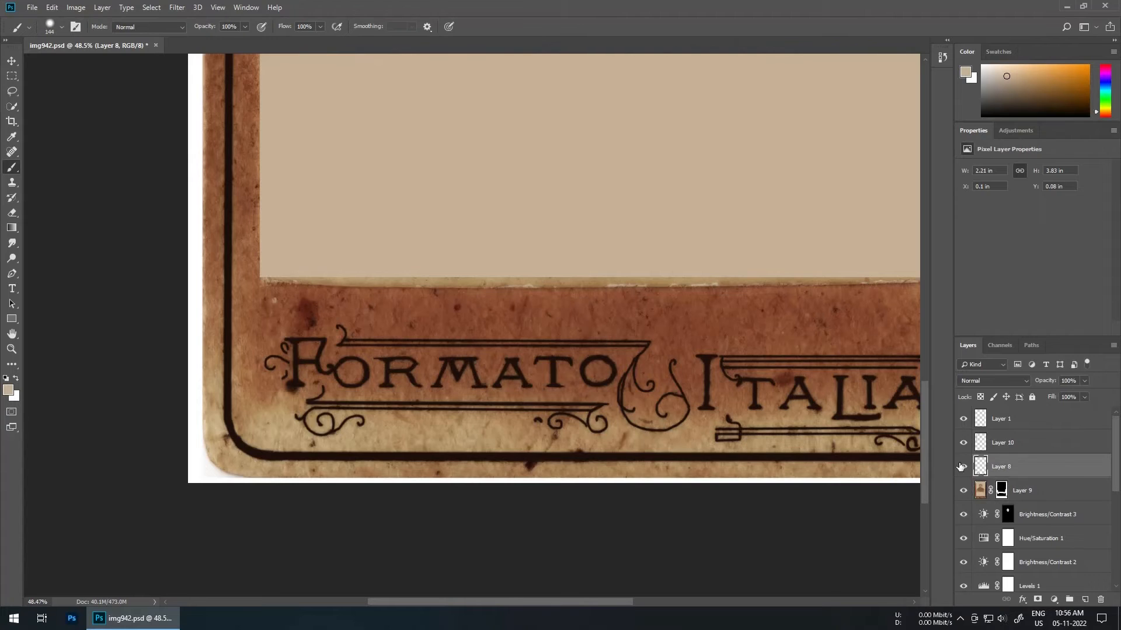
{"action": "left_click", "coordinate": [964, 466]}
{"action": "left_click", "coordinate": [964, 467]}
- On Layer 10, clone clean paper over the dark stains in the red band above the lettering at 59% opacity
{"action": "left_click", "coordinate": [1004, 448]}
{"action": "key", "text": "s"}
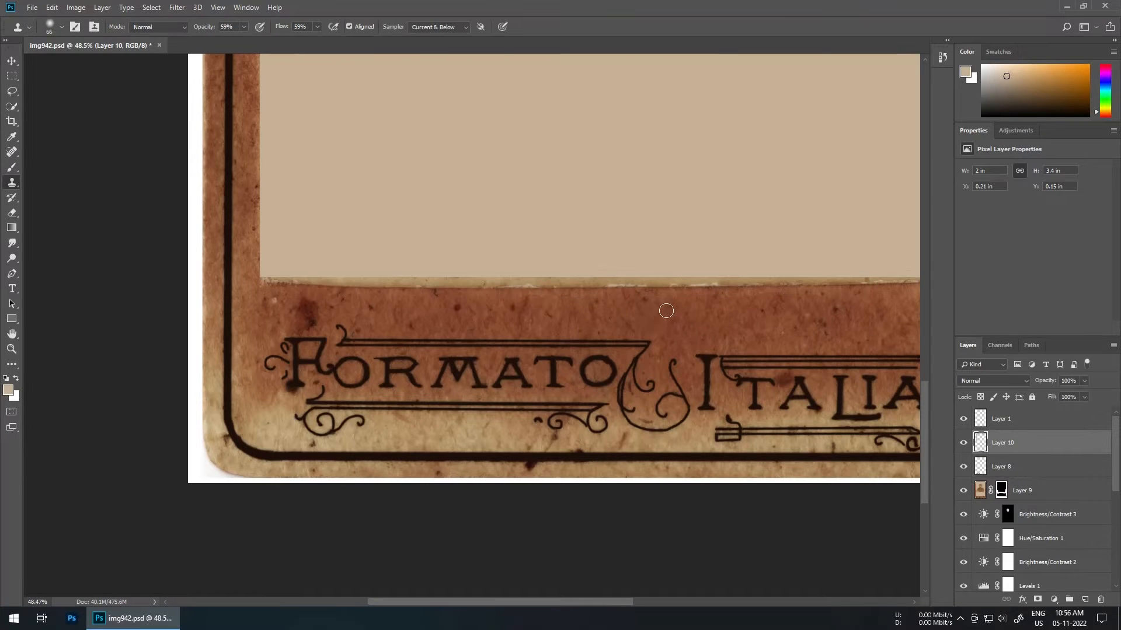
{"action": "scroll", "coordinate": [666, 311], "scroll_direction": "up", "scroll_amount": 3}
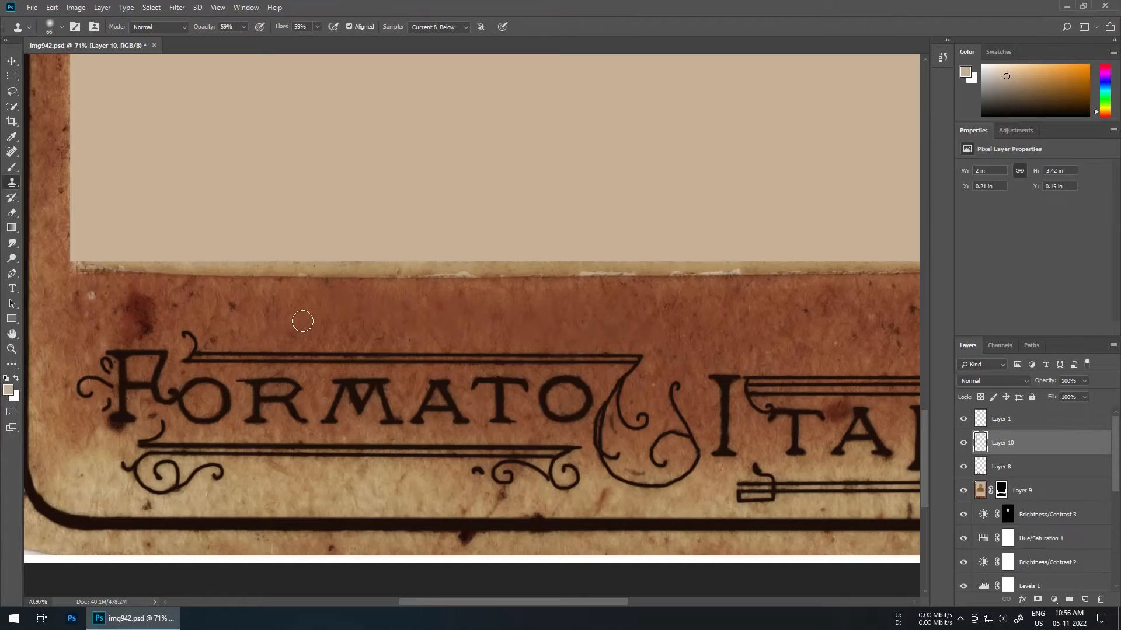
{"action": "scroll", "coordinate": [180, 306], "scroll_direction": "left", "scroll_amount": 3}
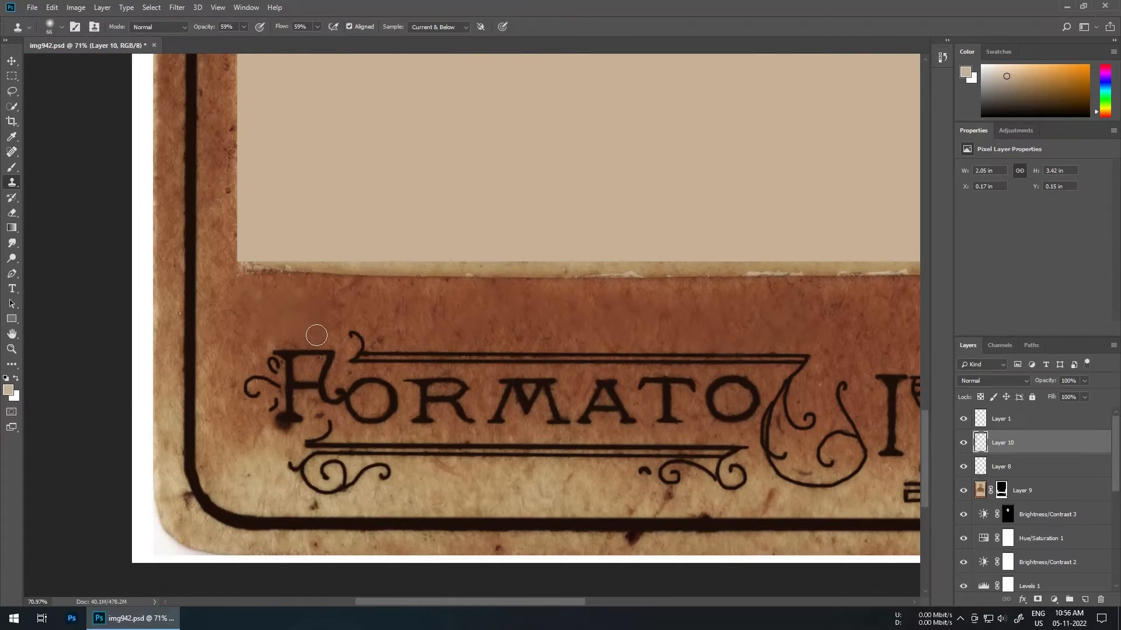
{"action": "scroll", "coordinate": [316, 335], "scroll_direction": "down", "scroll_amount": 4}
{"action": "scroll", "coordinate": [594, 351], "scroll_direction": "up", "scroll_amount": 3}
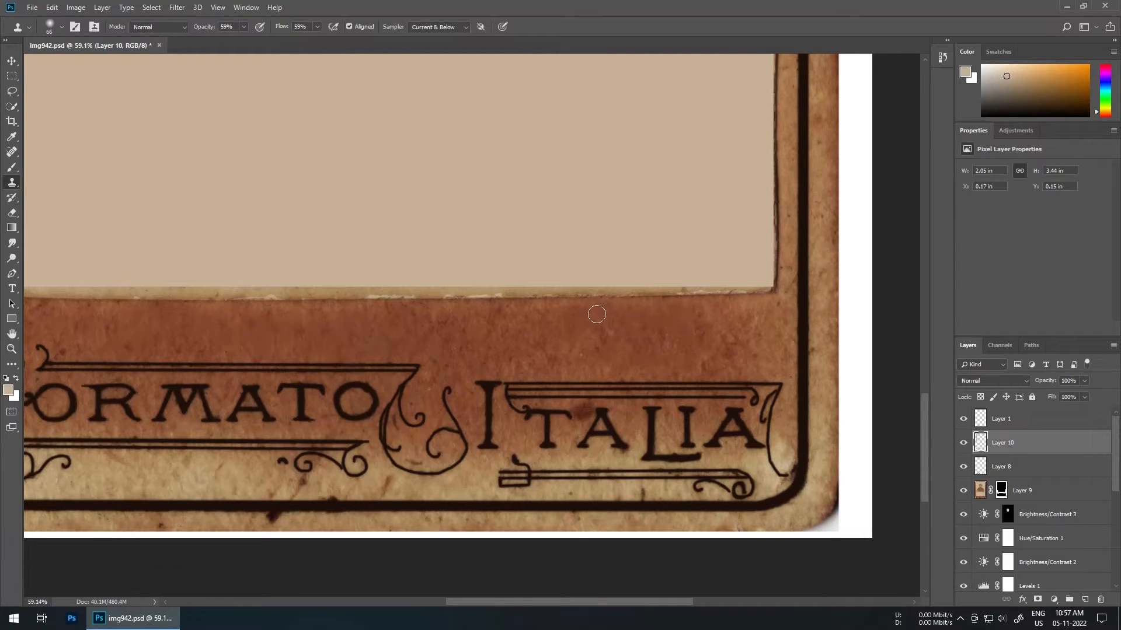
{"action": "scroll", "coordinate": [597, 314], "scroll_direction": "down", "scroll_amount": 3}
{"action": "scroll", "coordinate": [351, 344], "scroll_direction": "up", "scroll_amount": 2}
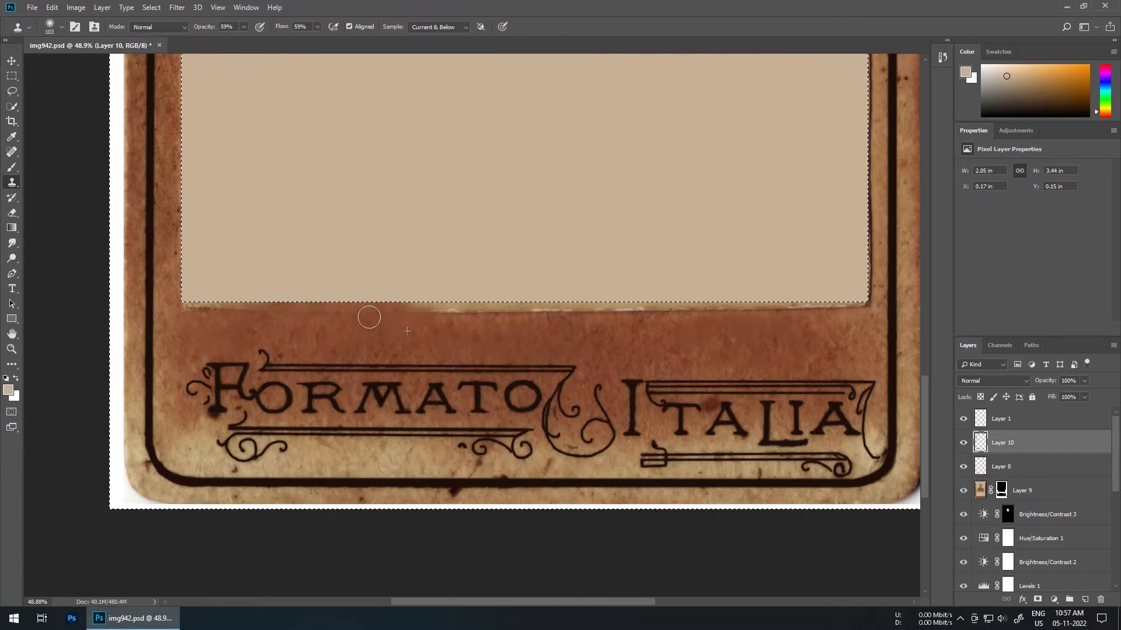
- With the area outside the portrait panel selected, clone red paper over the pale torn edge beneath the panel
{"action": "mouse_move", "coordinate": [375, 315]}
{"action": "left_mouse_down"}
{"action": "mouse_move", "coordinate": [590, 328]}
{"action": "mouse_move", "coordinate": [610, 318]}
{"action": "mouse_move", "coordinate": [870, 308]}
{"action": "mouse_move", "coordinate": [804, 314]}
{"action": "left_mouse_up"}
{"action": "key", "text": "bracketright"}
{"action": "key", "text": "bracketright"}
{"action": "left_click", "coordinate": [849, 346], "text": "alt"}
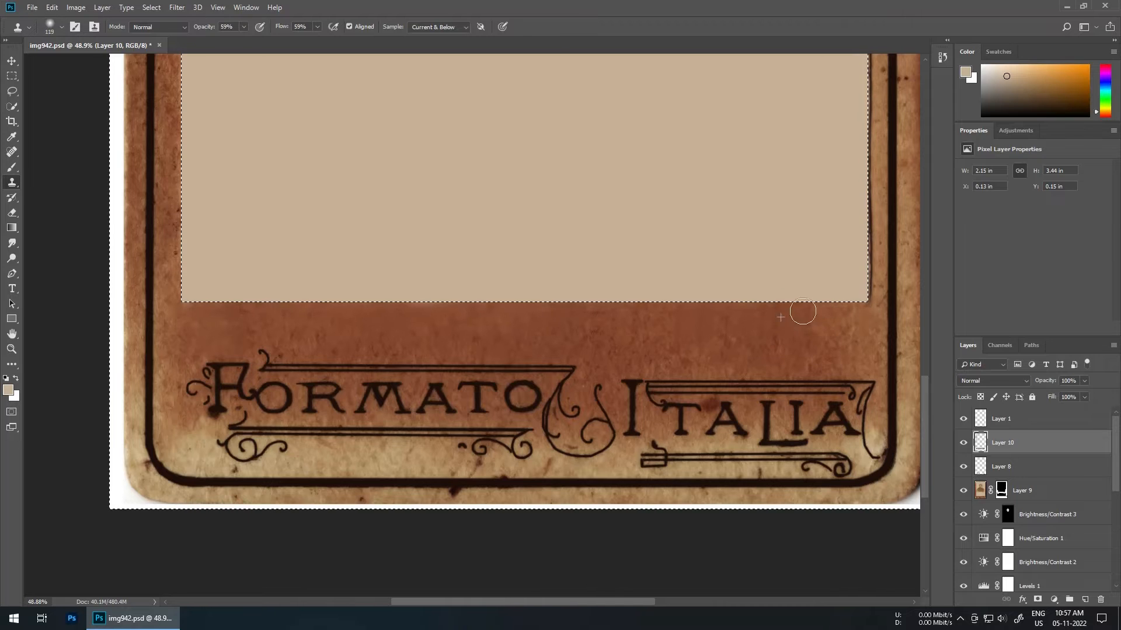
- Clone clean paper over the spots around the border's lower-left corner and along the card's bottom margin
{"action": "scroll", "coordinate": [506, 330], "scroll_direction": "down", "scroll_amount": 7}
{"action": "scroll", "coordinate": [336, 396], "scroll_direction": "up", "scroll_amount": 10}
{"action": "left_click_drag", "start_coordinate": [292, 380], "coordinate": [350, 421]}
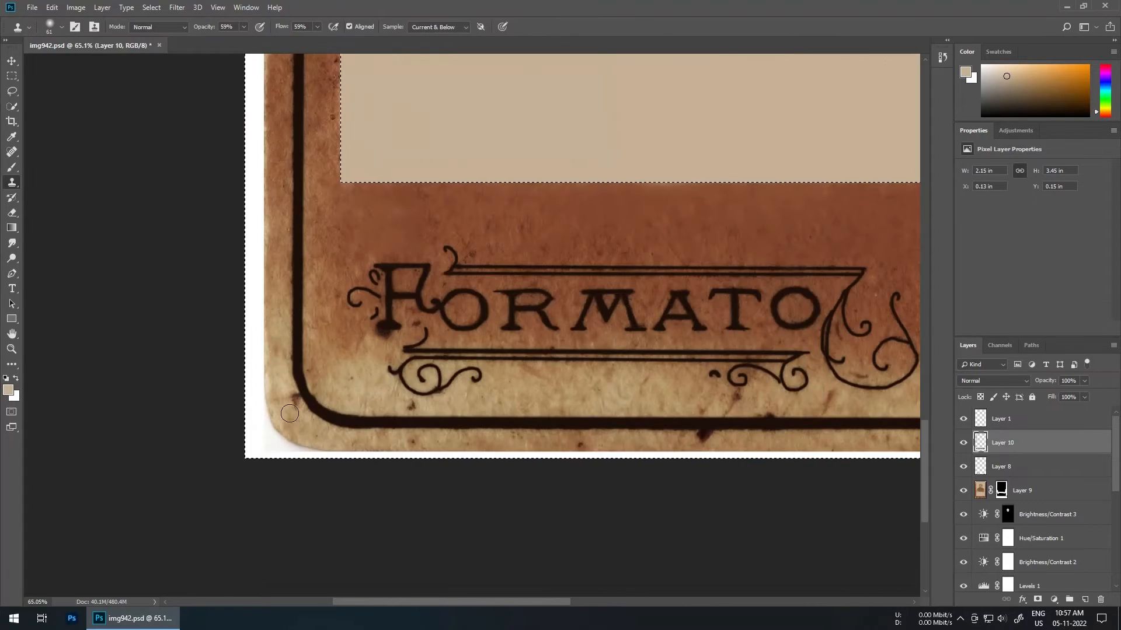
{"action": "scroll", "coordinate": [286, 413], "scroll_direction": "up", "scroll_amount": 5}
{"action": "left_click_drag", "start_coordinate": [298, 380], "coordinate": [307, 412]}
{"action": "scroll", "coordinate": [494, 411], "scroll_direction": "down", "scroll_amount": 6}
{"action": "scroll", "coordinate": [494, 411], "scroll_direction": "up", "scroll_amount": 3}
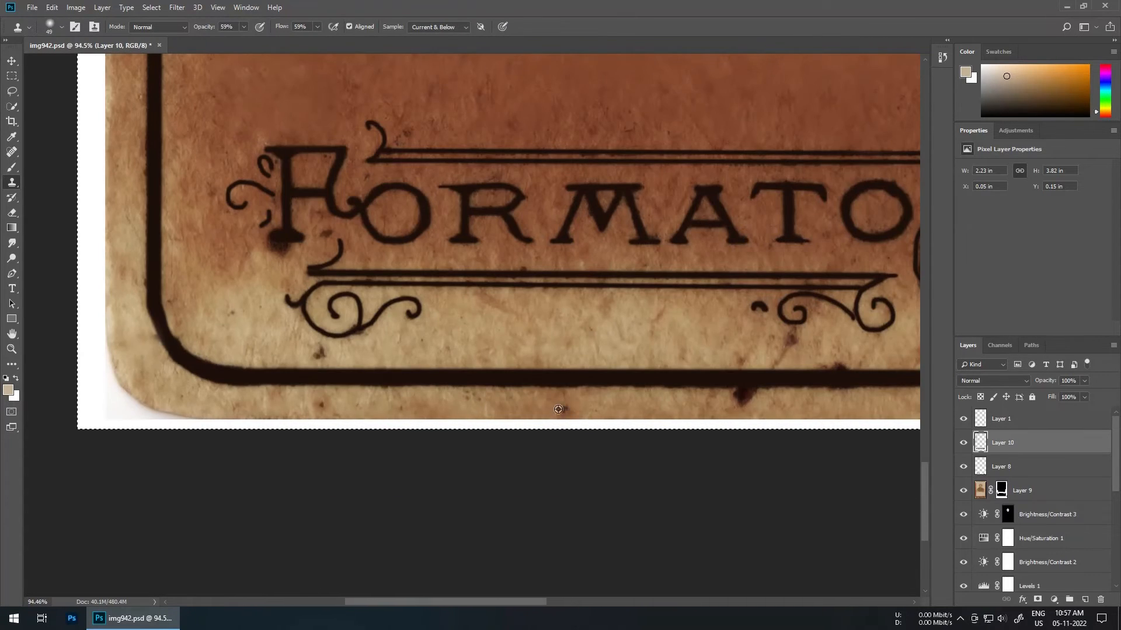
{"action": "left_click", "coordinate": [320, 406]}
{"action": "left_click_drag", "start_coordinate": [694, 407], "coordinate": [664, 403]}
{"action": "scroll", "coordinate": [514, 362], "scroll_direction": "down", "scroll_amount": 7}
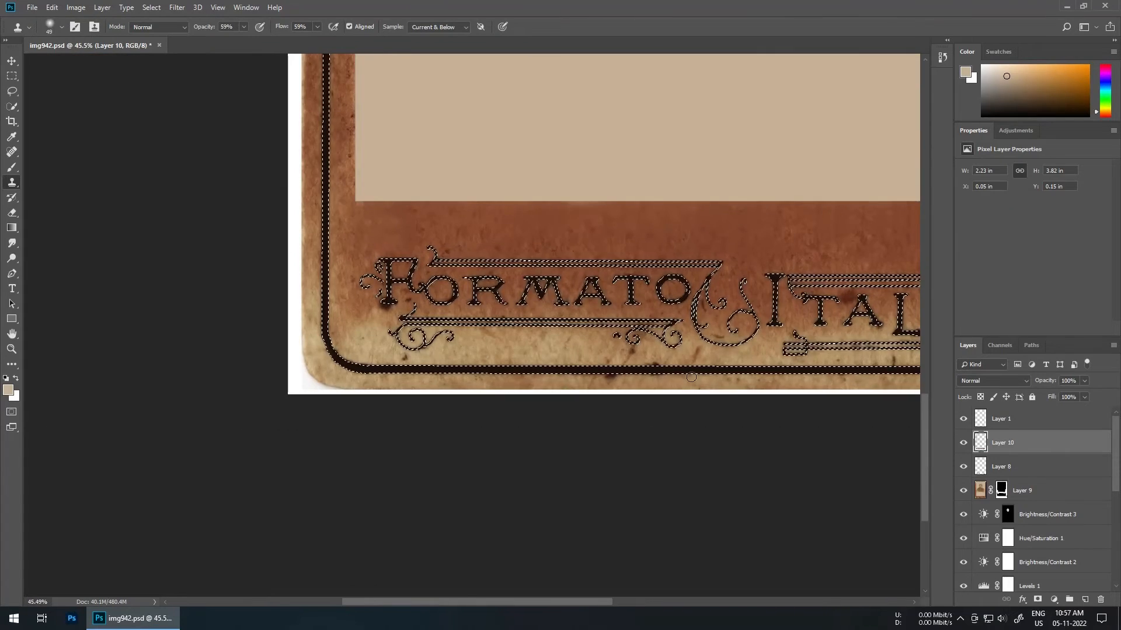
- With the traced artwork excluded from the selection, clone clean paper around the FORMATO lettering and across the red band above it
{"action": "scroll", "coordinate": [392, 309], "scroll_direction": "up", "scroll_amount": 2}
{"action": "left_click", "coordinate": [354, 318]}
{"action": "left_click_drag", "start_coordinate": [353, 317], "coordinate": [344, 320]}
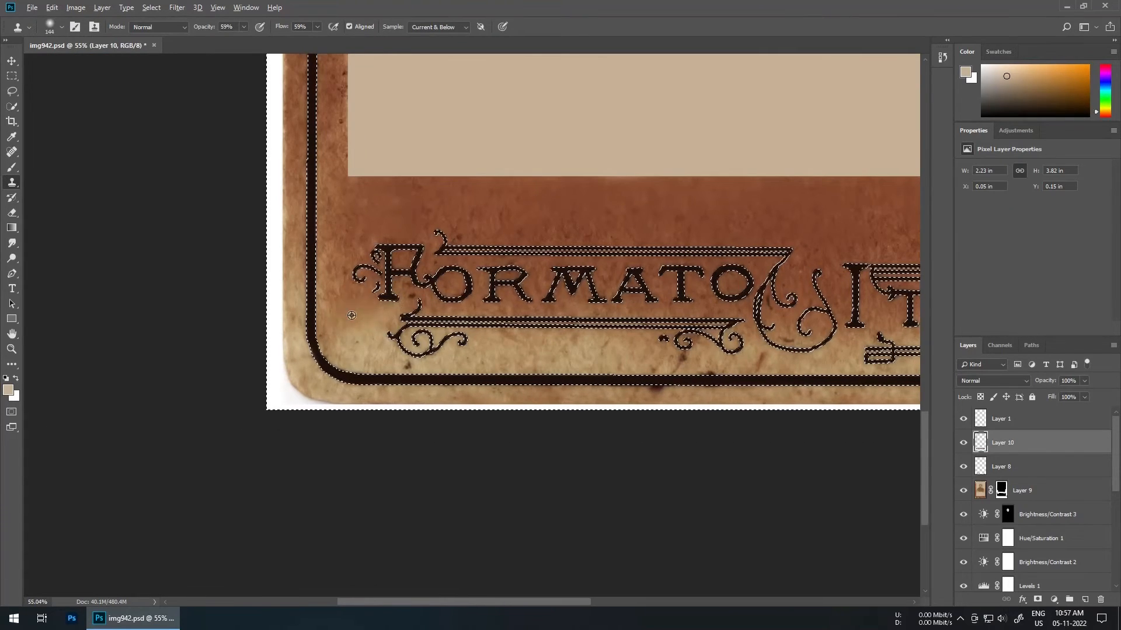
{"action": "left_click", "coordinate": [351, 239], "text": "alt"}
{"action": "left_click", "coordinate": [380, 241]}
{"action": "left_click", "coordinate": [535, 220], "text": "alt"}
{"action": "left_click", "coordinate": [572, 234]}
{"action": "left_click_drag", "start_coordinate": [803, 234], "coordinate": [460, 223]}
{"action": "left_click", "coordinate": [571, 228]}
- Clone clean paper over the stained strip along the card's right border
{"action": "scroll", "coordinate": [618, 275], "scroll_direction": "down", "scroll_amount": 6}
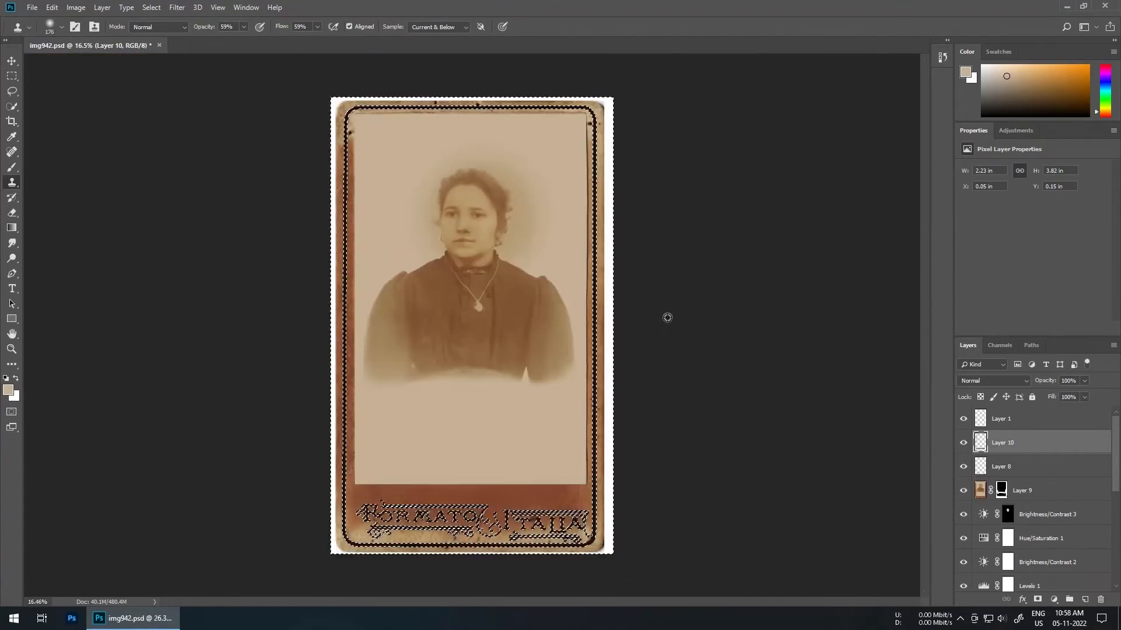
{"action": "scroll", "coordinate": [597, 466], "scroll_direction": "up", "scroll_amount": 5}
{"action": "left_click_drag", "start_coordinate": [565, 515], "coordinate": [586, 246]}
{"action": "left_click", "coordinate": [580, 270]}
{"action": "scroll", "coordinate": [577, 304], "scroll_direction": "down", "scroll_amount": 4}
{"action": "scroll", "coordinate": [298, 321], "scroll_direction": "up", "scroll_amount": 6}
- Sample the red-brown above the lettering, lower the brush opacity and paint softly across the band
{"action": "key", "text": "b"}
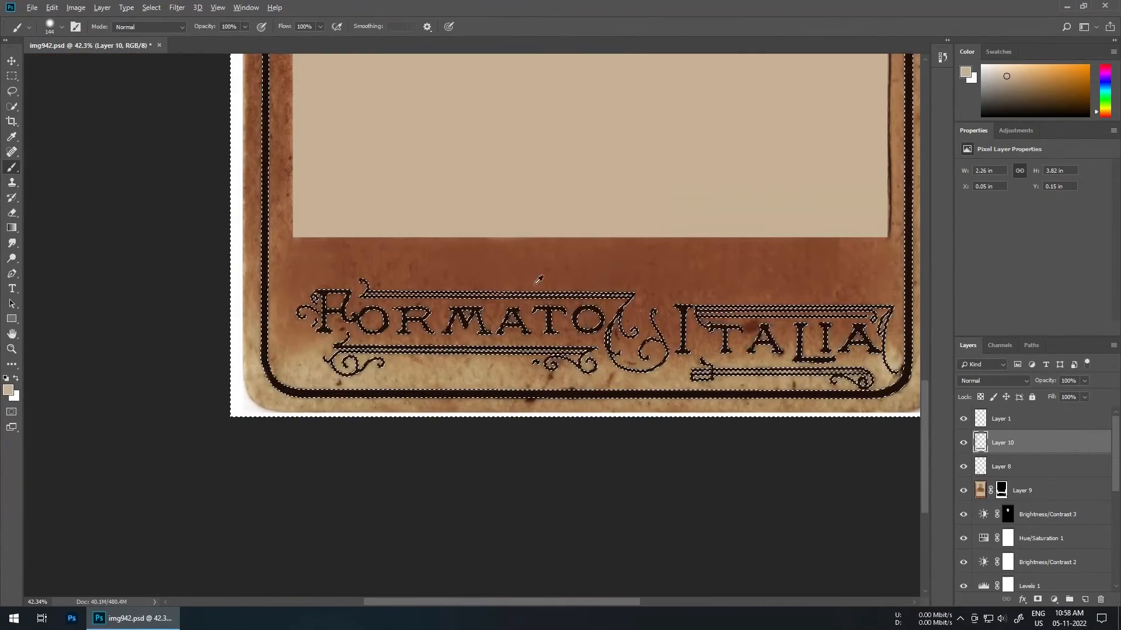
{"action": "left_click", "coordinate": [535, 283], "text": "alt"}
{"action": "left_click_drag", "start_coordinate": [210, 27], "coordinate": [182, 34]}
{"action": "left_click", "coordinate": [1087, 599]}
{"action": "left_click_drag", "start_coordinate": [343, 273], "coordinate": [587, 282]}
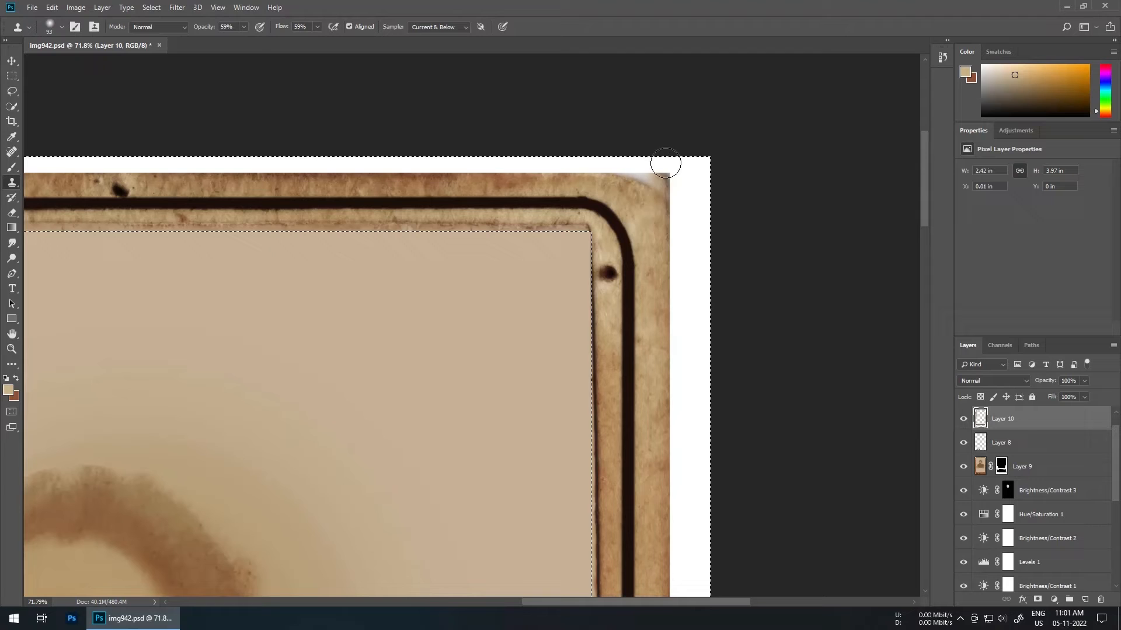
- Clone paper into the card's top-right corner and paint sampled tan along the strip between the portrait panel and top border line
{"action": "left_click", "coordinate": [665, 163]}
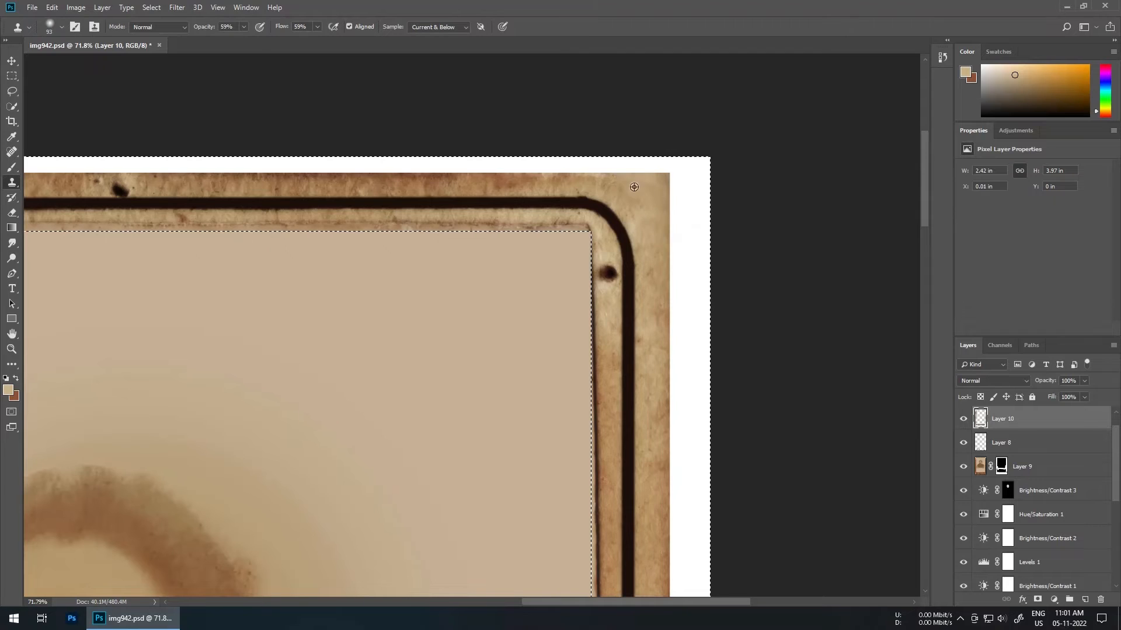
{"action": "left_click_drag", "start_coordinate": [233, 292], "coordinate": [875, 333]}
{"action": "key", "text": "b"}
{"action": "left_click", "coordinate": [175, 280], "text": "alt"}
{"action": "left_click_drag", "start_coordinate": [164, 286], "coordinate": [501, 303]}
{"action": "left_click_drag", "start_coordinate": [701, 326], "coordinate": [393, 321]}
{"action": "left_click_drag", "start_coordinate": [193, 286], "coordinate": [780, 288]}
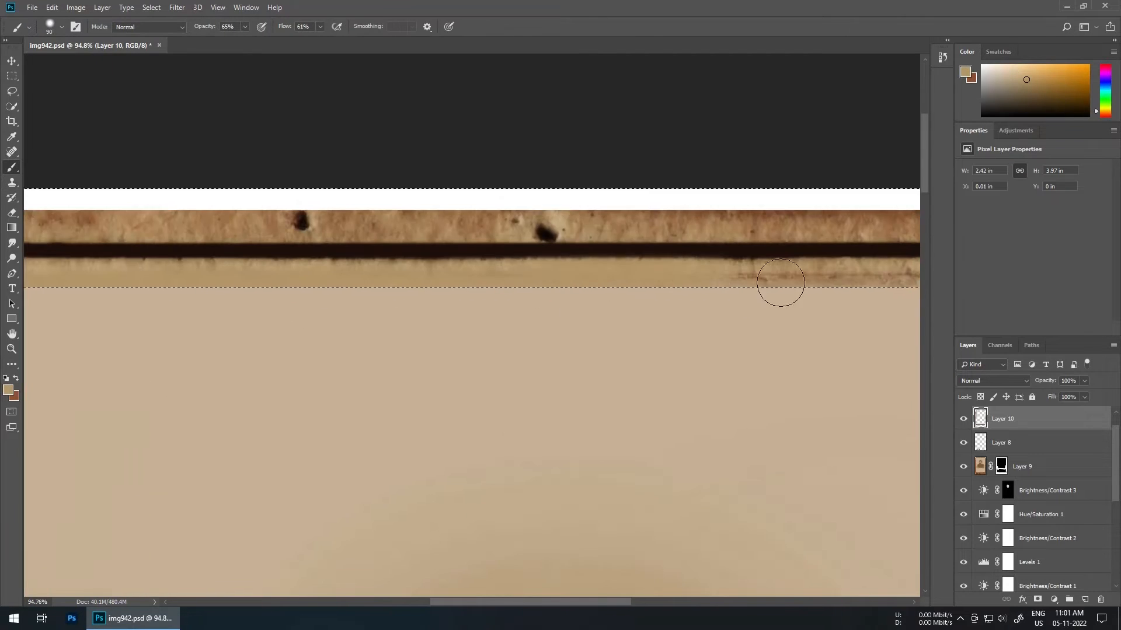
{"action": "left_click_drag", "start_coordinate": [788, 327], "coordinate": [268, 323]}
{"action": "mouse_move", "coordinate": [260, 286]}
{"action": "left_mouse_down"}
{"action": "mouse_move", "coordinate": [643, 323]}
{"action": "mouse_move", "coordinate": [654, 502]}
{"action": "left_mouse_up"}
- Paint tan over the card's top-left corner and the spotted top margin with a 182 px brush
{"action": "scroll", "coordinate": [648, 467], "scroll_direction": "down", "scroll_amount": 8}
{"action": "scroll", "coordinate": [151, 467], "scroll_direction": "up", "scroll_amount": 6}
{"action": "scroll", "coordinate": [408, 326], "scroll_direction": "down", "scroll_amount": 6}
{"action": "scroll", "coordinate": [268, 423], "scroll_direction": "up", "scroll_amount": 2}
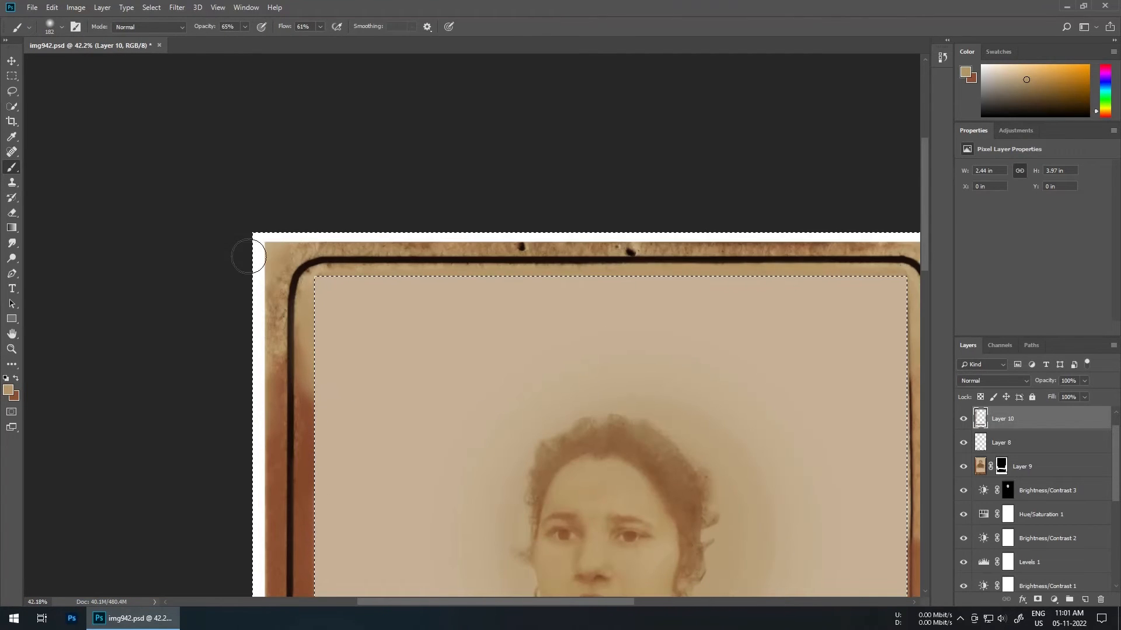
{"action": "mouse_move", "coordinate": [257, 251]}
{"action": "left_mouse_down"}
{"action": "mouse_move", "coordinate": [594, 236]}
{"action": "mouse_move", "coordinate": [883, 242]}
{"action": "left_mouse_up"}
- Clone paper along the top margin towards the top-right corner to blend the remaining stains
{"action": "key", "text": "s"}
{"action": "scroll", "coordinate": [586, 257], "scroll_direction": "up", "scroll_amount": 6}
{"action": "left_click", "coordinate": [456, 235], "text": "alt"}
{"action": "left_click", "coordinate": [435, 233]}
{"action": "left_click_drag", "start_coordinate": [689, 245], "coordinate": [695, 265]}
{"action": "left_click_drag", "start_coordinate": [817, 263], "coordinate": [292, 263]}
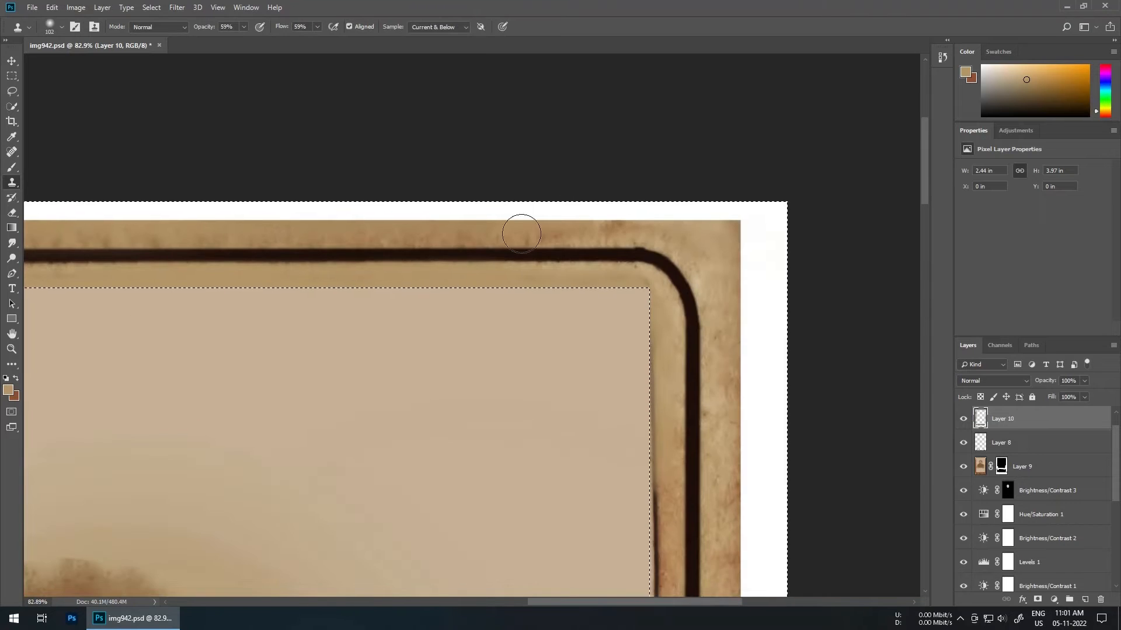
{"action": "left_click", "coordinate": [520, 235]}
- Clone clean paper down the card's right margin with a slightly larger Clone Stamp brush
{"action": "scroll", "coordinate": [608, 284], "scroll_direction": "down", "scroll_amount": 10}
{"action": "scroll", "coordinate": [608, 284], "scroll_direction": "up", "scroll_amount": 5}
{"action": "key", "text": "bracketright"}
{"action": "left_click_drag", "start_coordinate": [572, 232], "coordinate": [575, 359]}
{"action": "mouse_move", "coordinate": [575, 363]}
{"action": "left_mouse_down"}
{"action": "mouse_move", "coordinate": [578, 251]}
{"action": "mouse_move", "coordinate": [582, 335]}
{"action": "left_mouse_up"}
{"action": "left_click_drag", "start_coordinate": [582, 326], "coordinate": [593, 184]}
{"action": "scroll", "coordinate": [601, 246], "scroll_direction": "down", "scroll_amount": 12}
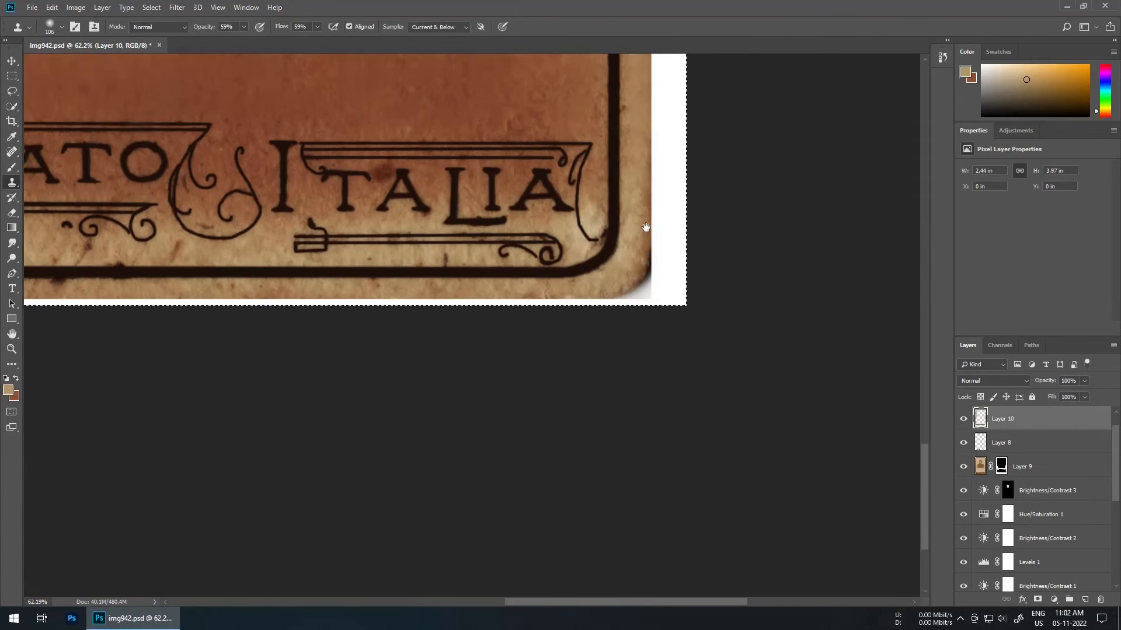
- Clone paper over the stains along the bottom margin and between the lower ornaments and bottom border line
{"action": "left_click_drag", "start_coordinate": [436, 290], "coordinate": [696, 245]}
{"action": "left_click_drag", "start_coordinate": [379, 210], "coordinate": [476, 198]}
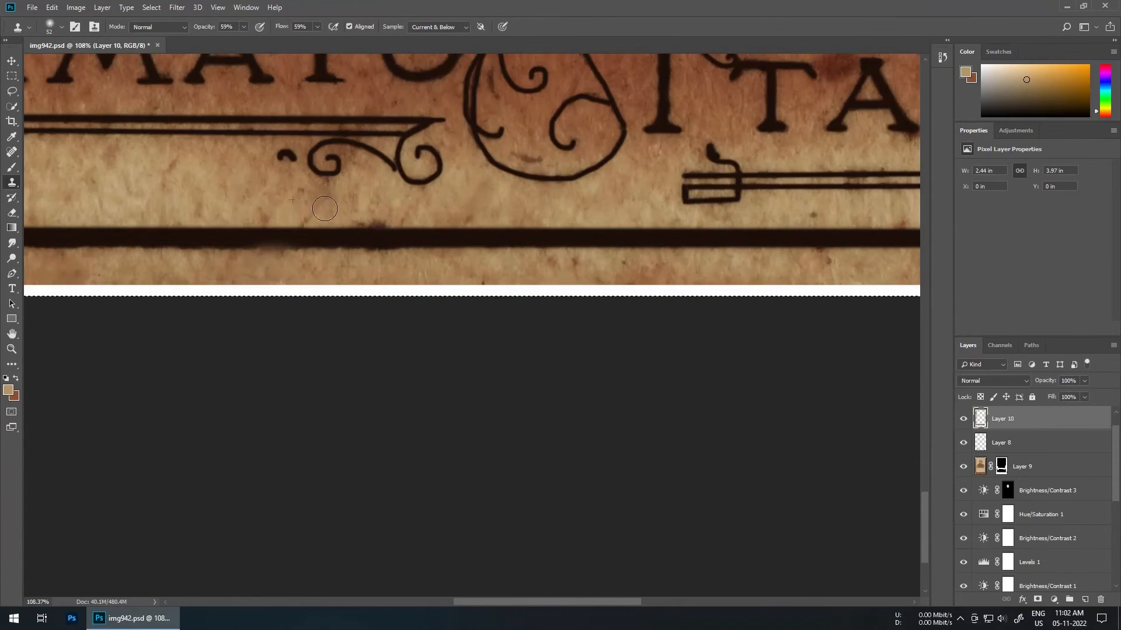
{"action": "left_click_drag", "start_coordinate": [350, 245], "coordinate": [304, 234]}
{"action": "mouse_move", "coordinate": [455, 184]}
{"action": "left_mouse_down"}
{"action": "mouse_move", "coordinate": [514, 180]}
{"action": "mouse_move", "coordinate": [487, 218]}
{"action": "mouse_move", "coordinate": [508, 208]}
{"action": "left_mouse_up"}
{"action": "scroll", "coordinate": [491, 214], "scroll_direction": "up", "scroll_amount": 4}
{"action": "scroll", "coordinate": [496, 204], "scroll_direction": "down", "scroll_amount": 6}
{"action": "left_click_drag", "start_coordinate": [262, 280], "coordinate": [628, 260]}
{"action": "scroll", "coordinate": [269, 262], "scroll_direction": "up", "scroll_amount": 4}
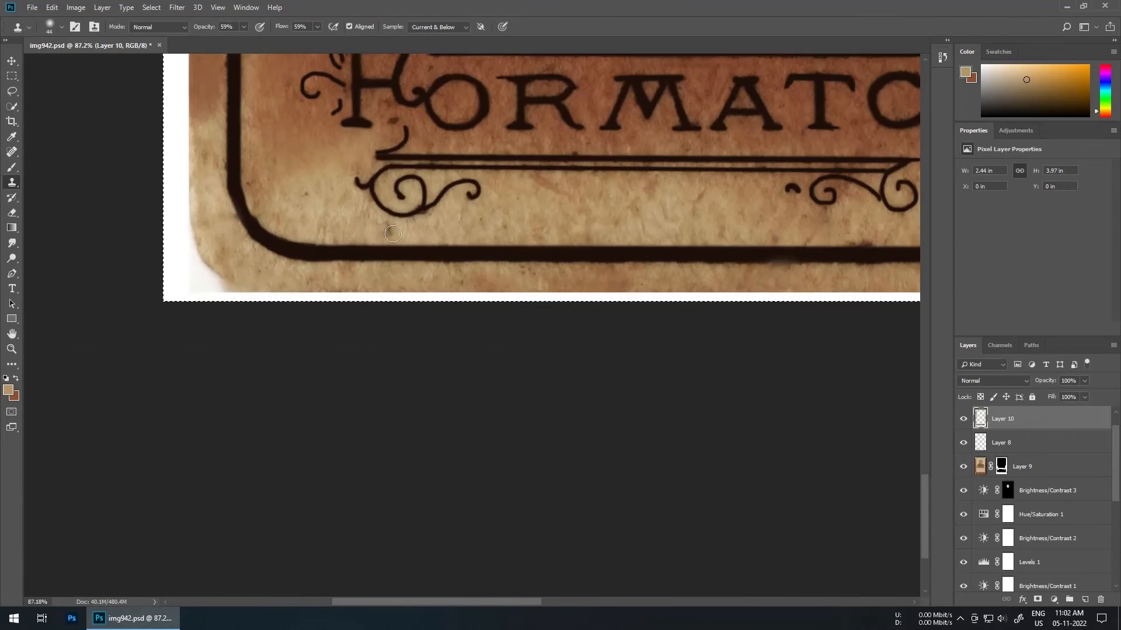
- Clone paper into the card's rounded bottom-left corner and up the left margin
{"action": "left_click", "coordinate": [249, 272], "text": "alt"}
{"action": "left_click_drag", "start_coordinate": [205, 279], "coordinate": [202, 102]}
{"action": "scroll", "coordinate": [506, 287], "scroll_direction": "down", "scroll_amount": 12}
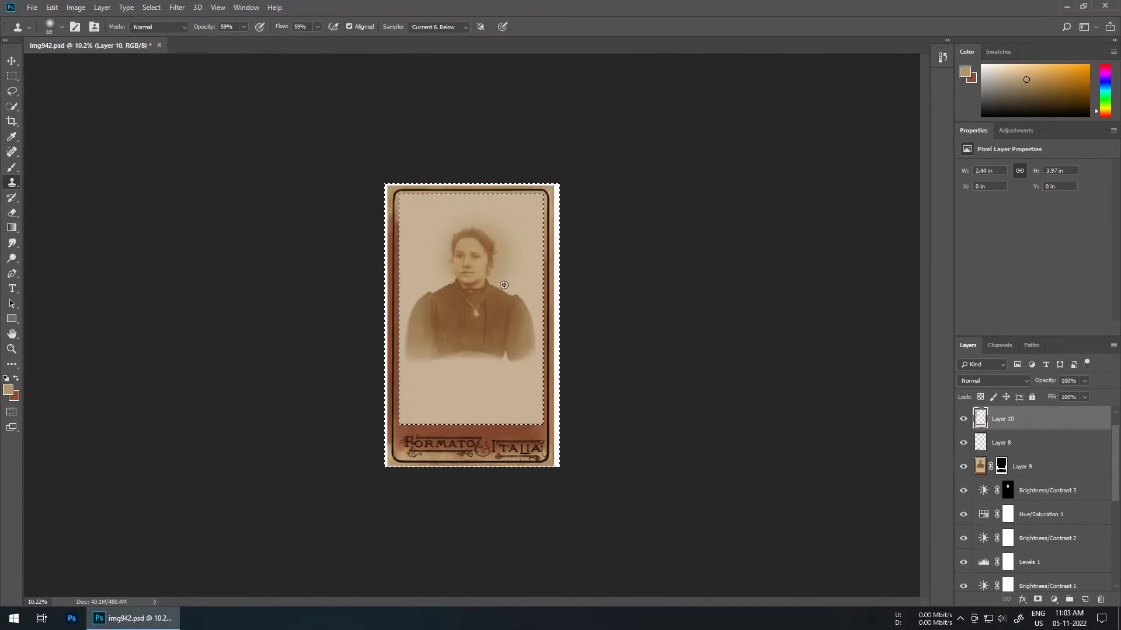
- Clear the selection and toggle Layer 10's visibility to compare the cleaned frame with the original
{"action": "key", "text": "ctrl+d"}
{"action": "scroll", "coordinate": [506, 288], "scroll_direction": "up", "scroll_amount": 1}
{"action": "left_click", "coordinate": [963, 419]}
{"action": "left_click", "coordinate": [964, 419]}
{"action": "scroll", "coordinate": [763, 370], "scroll_direction": "up", "scroll_amount": 1}
{"action": "scroll", "coordinate": [764, 370], "scroll_direction": "down", "scroll_amount": 1}
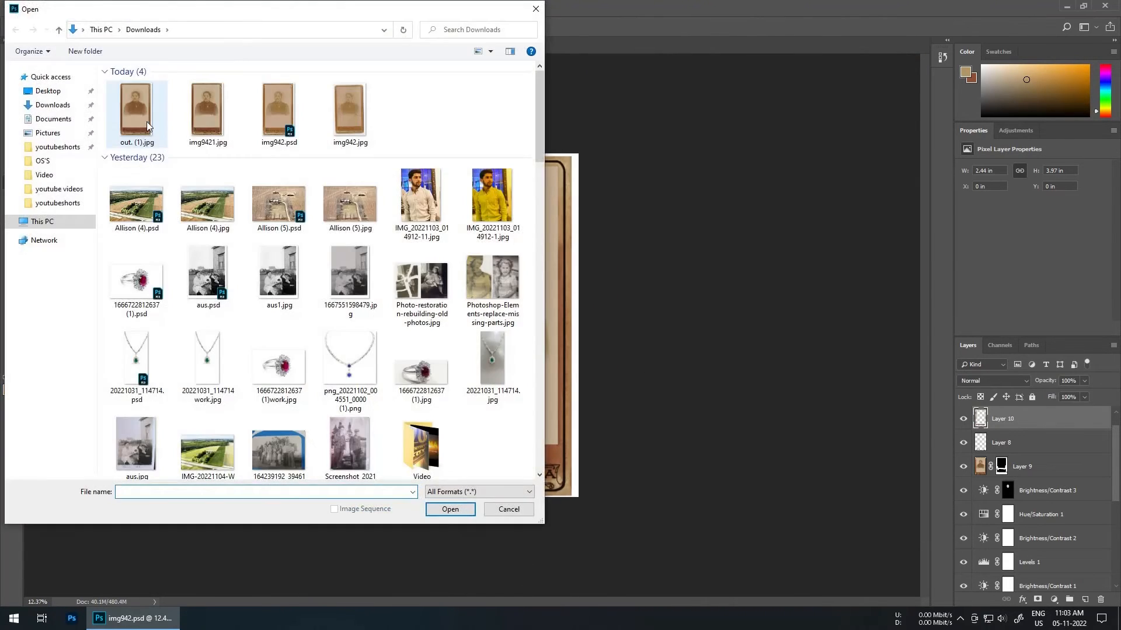
- Open out. (1).jpg from the Downloads folder and copy its image into img942.psd
{"action": "double_click", "coordinate": [130, 117]}
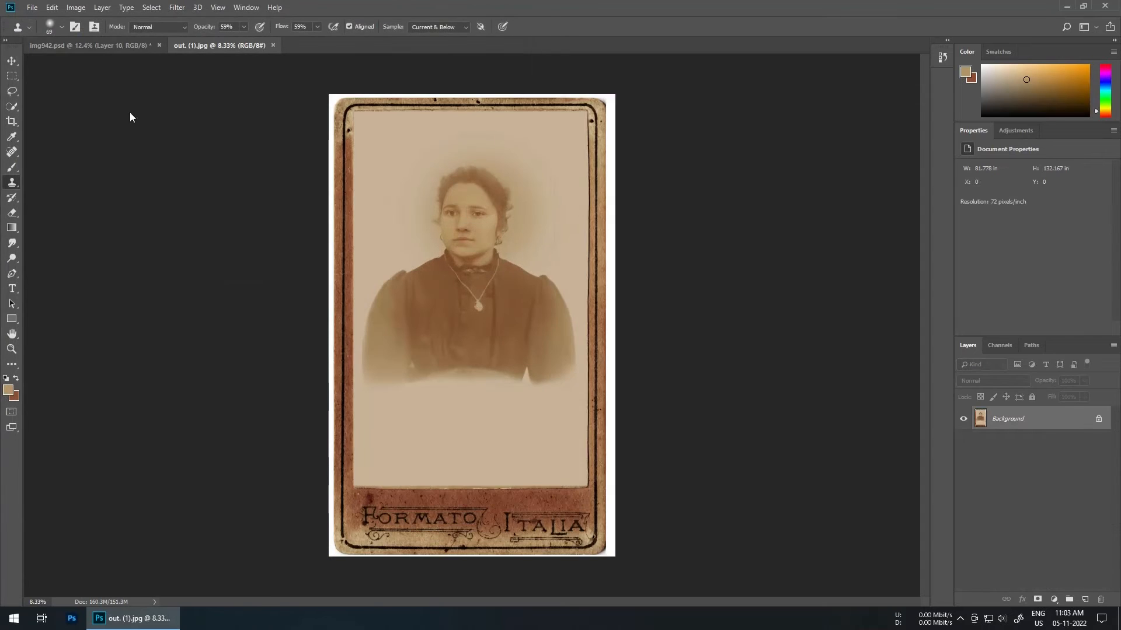
{"action": "key", "text": "v"}
{"action": "left_click_drag", "start_coordinate": [133, 48], "coordinate": [554, 468]}
- Scale the pasted Layer 11 to 50% and align it exactly over the card
{"action": "key", "text": "ctrl+t"}
{"action": "left_click_drag", "start_coordinate": [436, 235], "coordinate": [491, 271]}
{"action": "key", "text": "ctrl+0"}
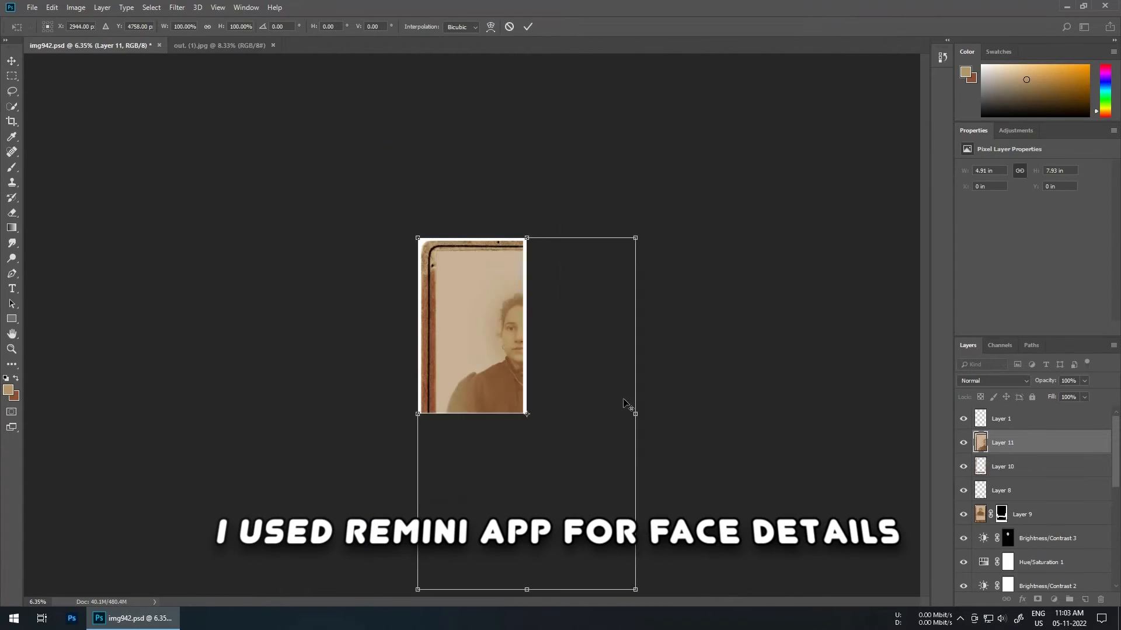
{"action": "left_click_drag", "start_coordinate": [638, 590], "coordinate": [548, 403]}
{"action": "scroll", "coordinate": [550, 402], "scroll_direction": "up", "scroll_amount": 6}
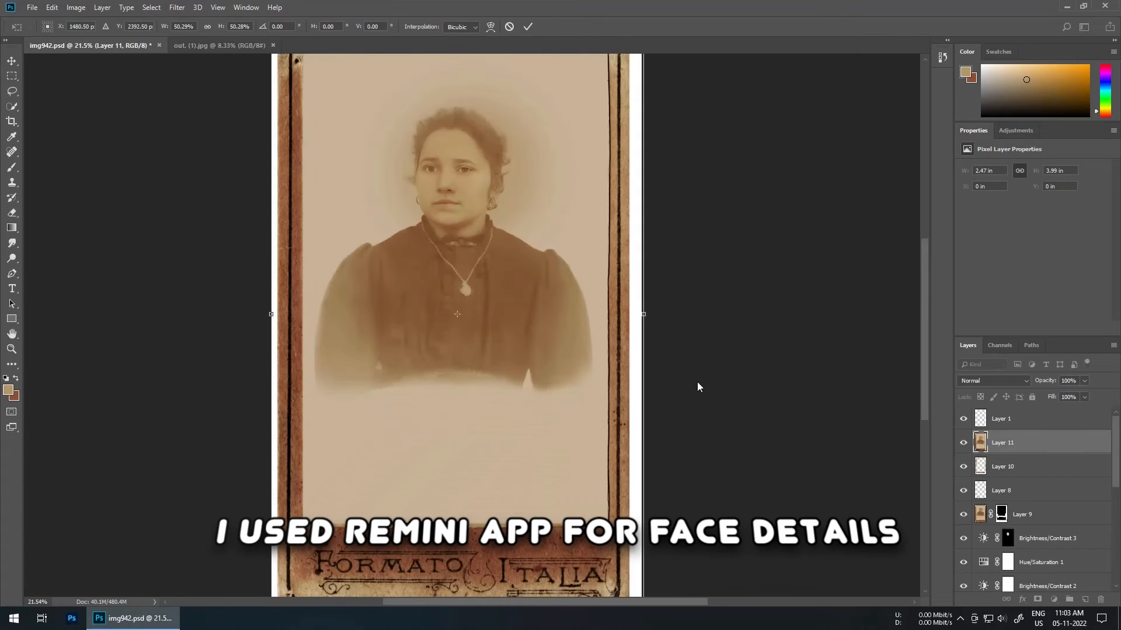
{"action": "left_click_drag", "start_coordinate": [925, 304], "coordinate": [928, 352]}
{"action": "scroll", "coordinate": [642, 481], "scroll_direction": "up", "scroll_amount": 10}
{"action": "left_click_drag", "start_coordinate": [658, 426], "coordinate": [619, 406]}
{"action": "scroll", "coordinate": [645, 385], "scroll_direction": "up", "scroll_amount": 9}
{"action": "scroll", "coordinate": [496, 462], "scroll_direction": "down", "scroll_amount": 18}
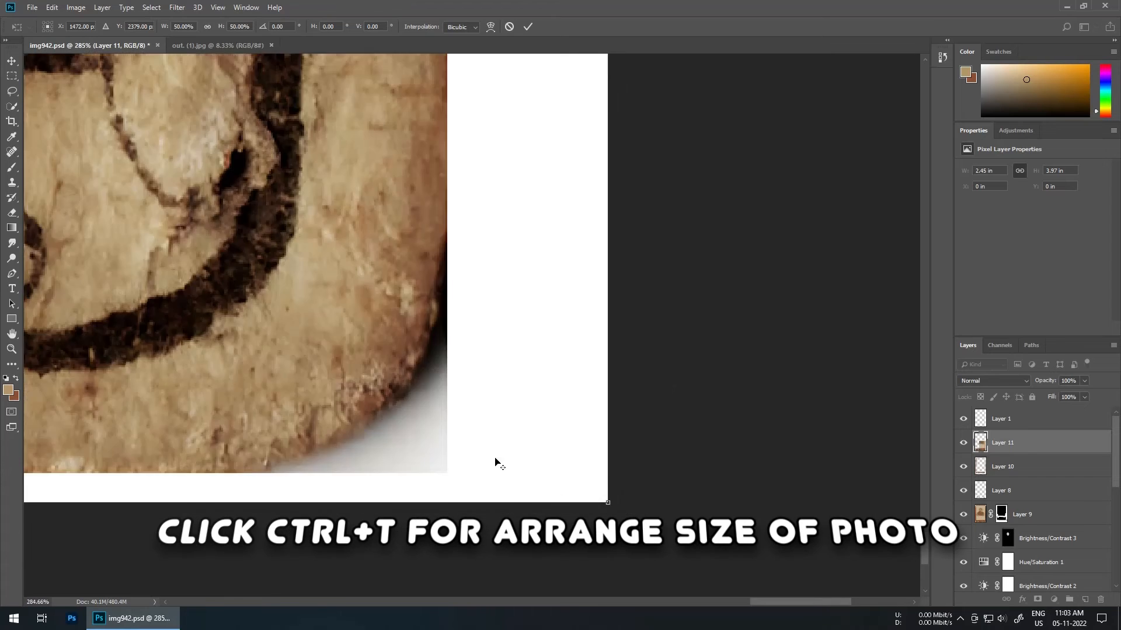
{"action": "key", "text": "ctrl+0"}
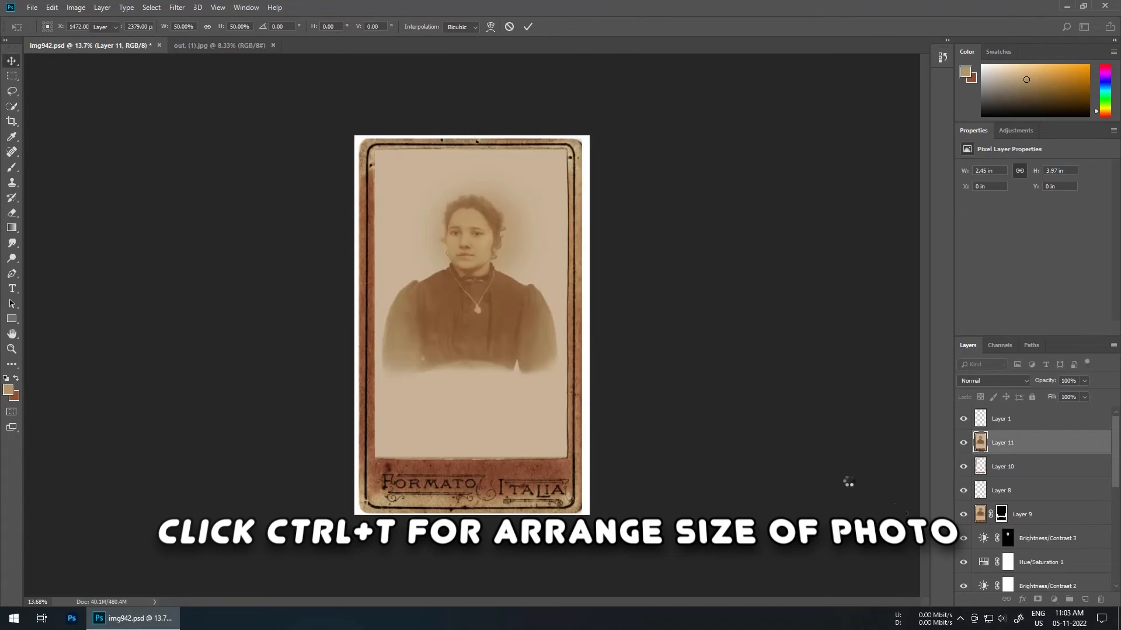
{"action": "key", "text": "Return"}
- Add a black mask to Layer 11 and paint it white over the woman's face with a 542 px soft brush
{"action": "left_click", "coordinate": [1037, 599], "text": "alt"}
{"action": "key", "text": "b"}
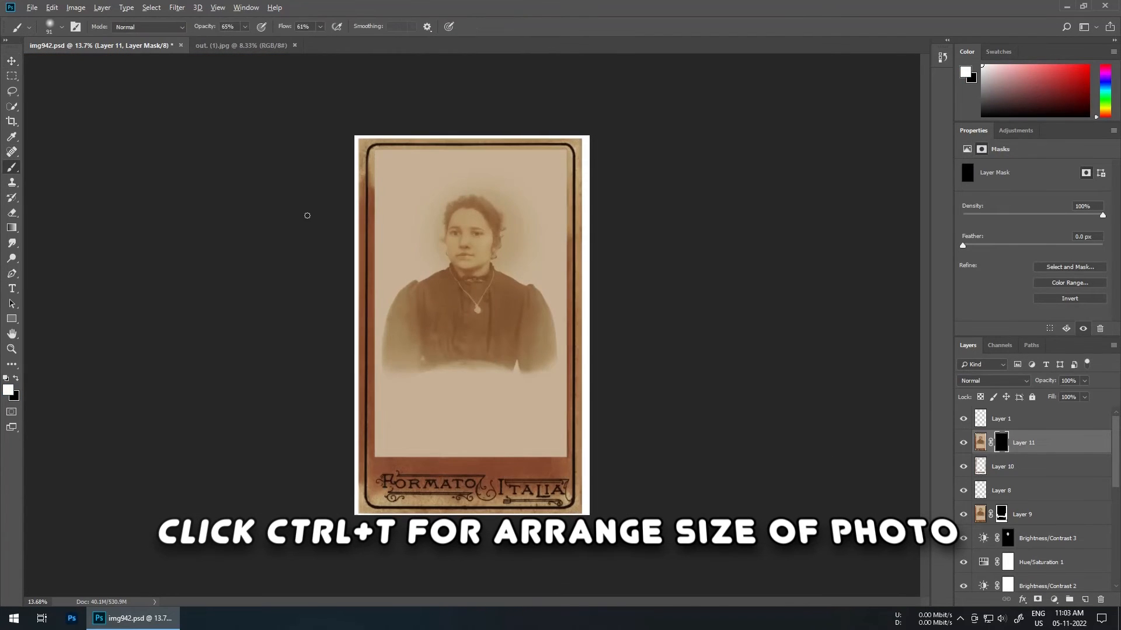
{"action": "scroll", "coordinate": [537, 273], "scroll_direction": "up", "scroll_amount": 7}
{"action": "left_click_drag", "start_coordinate": [394, 205], "coordinate": [434, 205]}
{"action": "scroll", "coordinate": [390, 215], "scroll_direction": "up", "scroll_amount": 4}
{"action": "left_click_drag", "start_coordinate": [443, 251], "coordinate": [431, 251]}
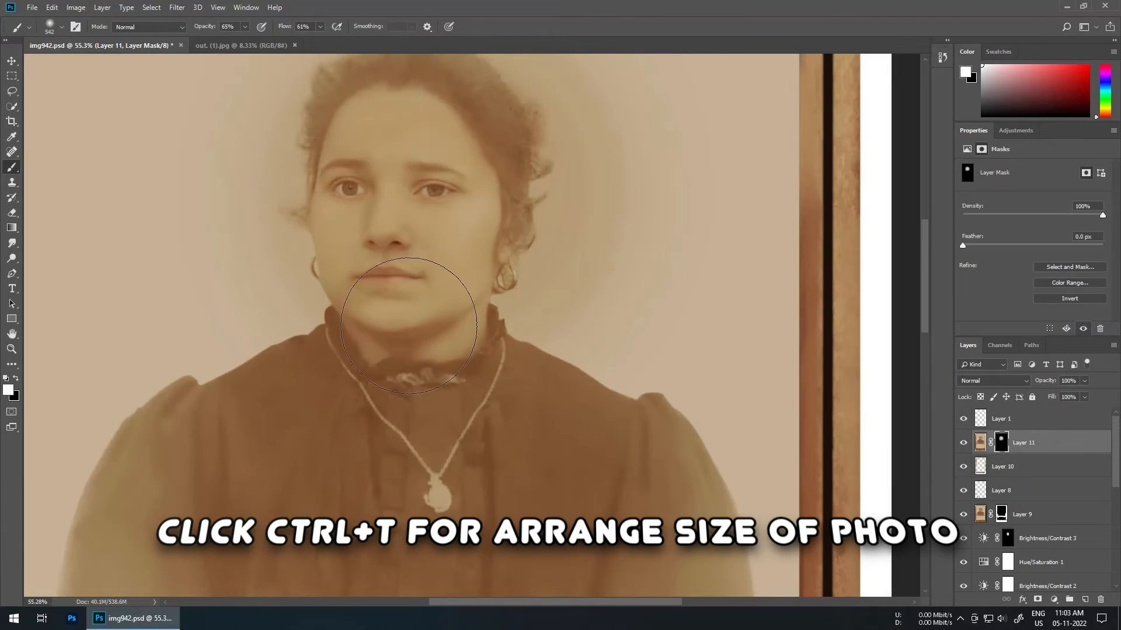
- Paint white on Layer 11's mask over the woman's collar, dress and sleeves with a larger soft brush
{"action": "scroll", "coordinate": [475, 199], "scroll_direction": "down", "scroll_amount": 2}
{"action": "left_click_drag", "start_coordinate": [429, 470], "coordinate": [477, 296]}
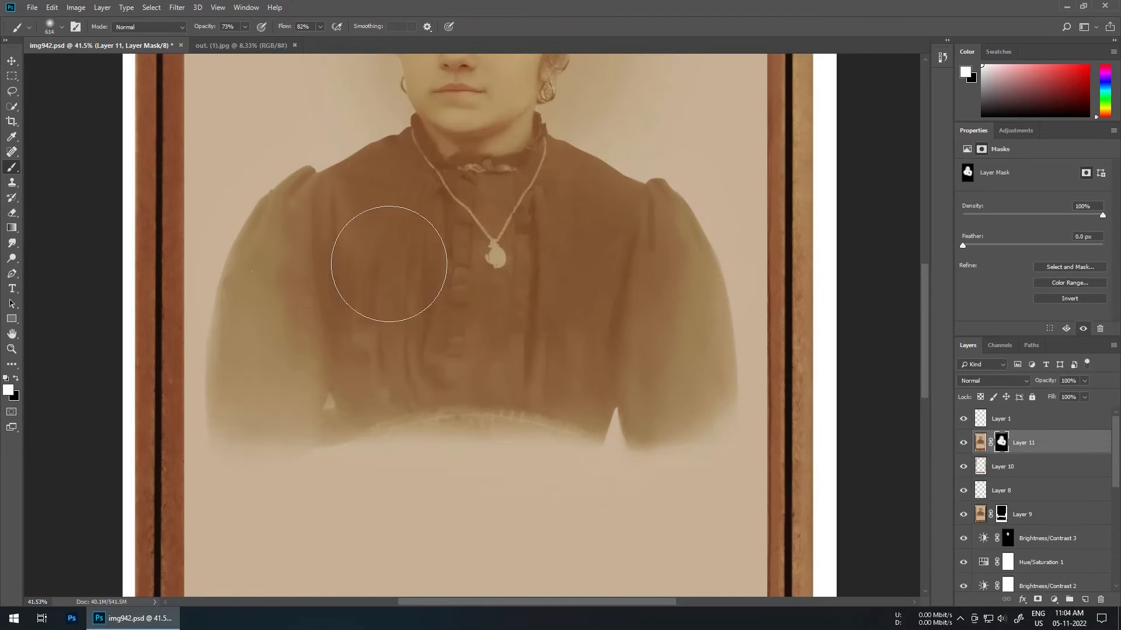
{"action": "left_click_drag", "start_coordinate": [439, 308], "coordinate": [479, 498]}
{"action": "scroll", "coordinate": [464, 240], "scroll_direction": "down", "scroll_amount": 3}
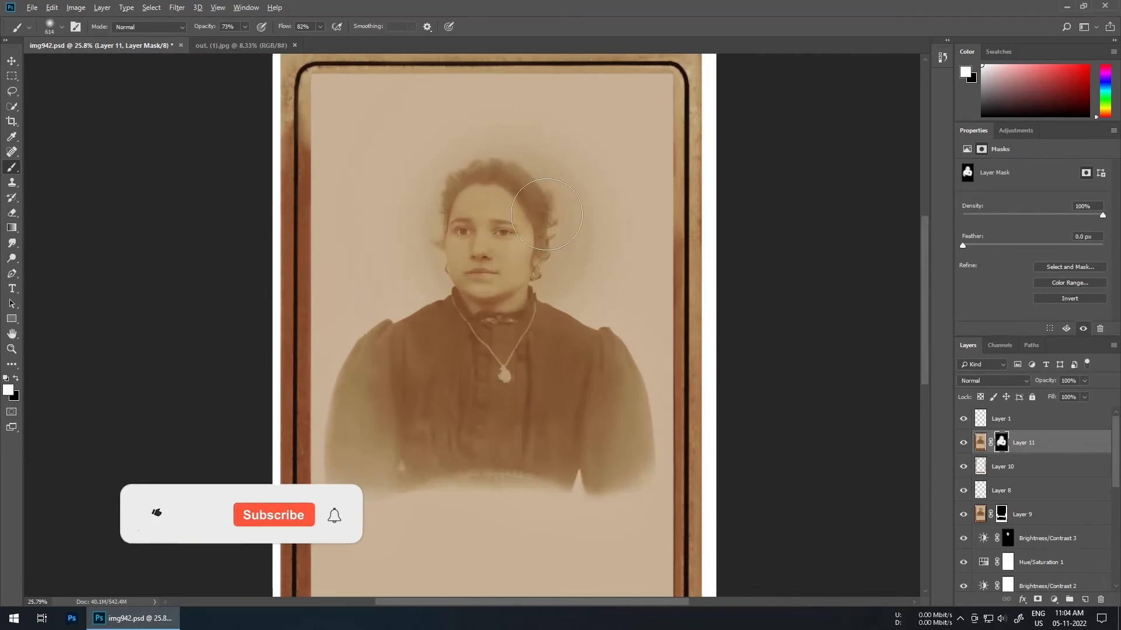
- Reveal the woman's hair on Layer 11's mask by painting white with a 373 px brush
{"action": "scroll", "coordinate": [496, 201], "scroll_direction": "up", "scroll_amount": 6}
{"action": "right_click", "coordinate": [471, 214]}
{"action": "left_click_drag", "start_coordinate": [400, 279], "coordinate": [343, 272]}
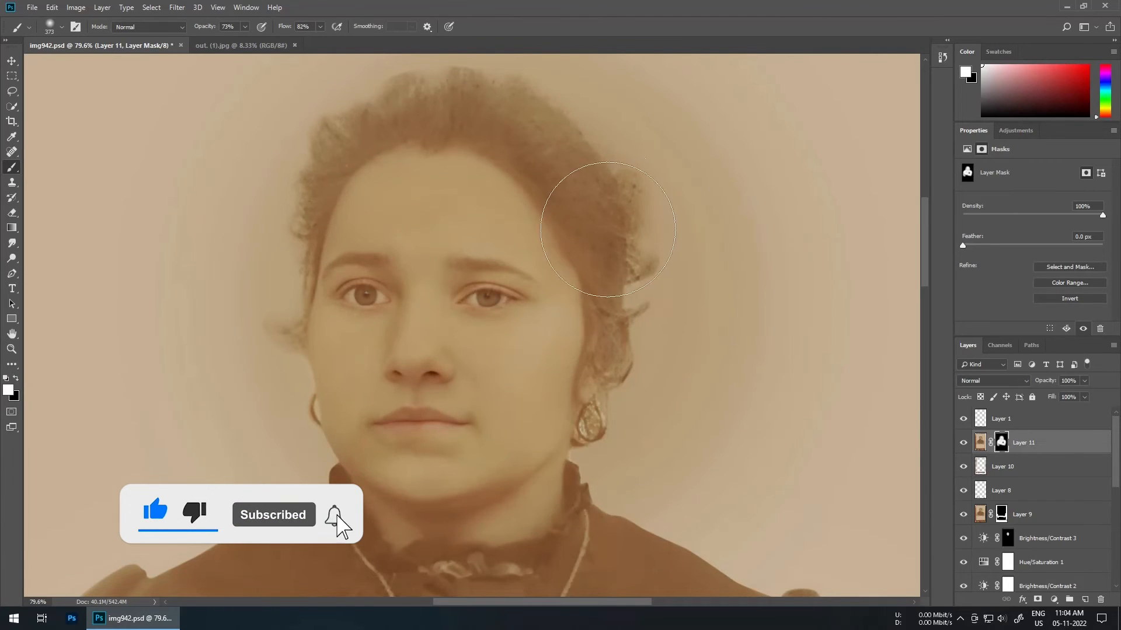
- Paint black with a 207 px brush around the hair's outer edge on Layer 11's mask and save the document
{"action": "left_click", "coordinate": [16, 378]}
{"action": "left_click_drag", "start_coordinate": [674, 228], "coordinate": [636, 227]}
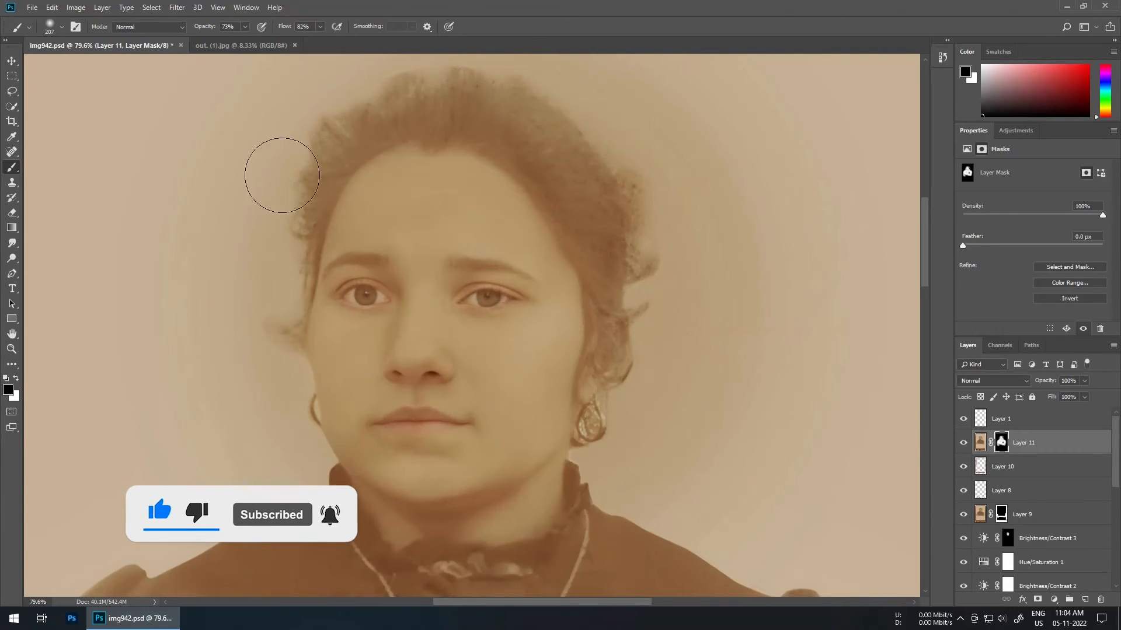
{"action": "scroll", "coordinate": [326, 363], "scroll_direction": "down", "scroll_amount": 6}
{"action": "key", "text": "ctrl+s"}
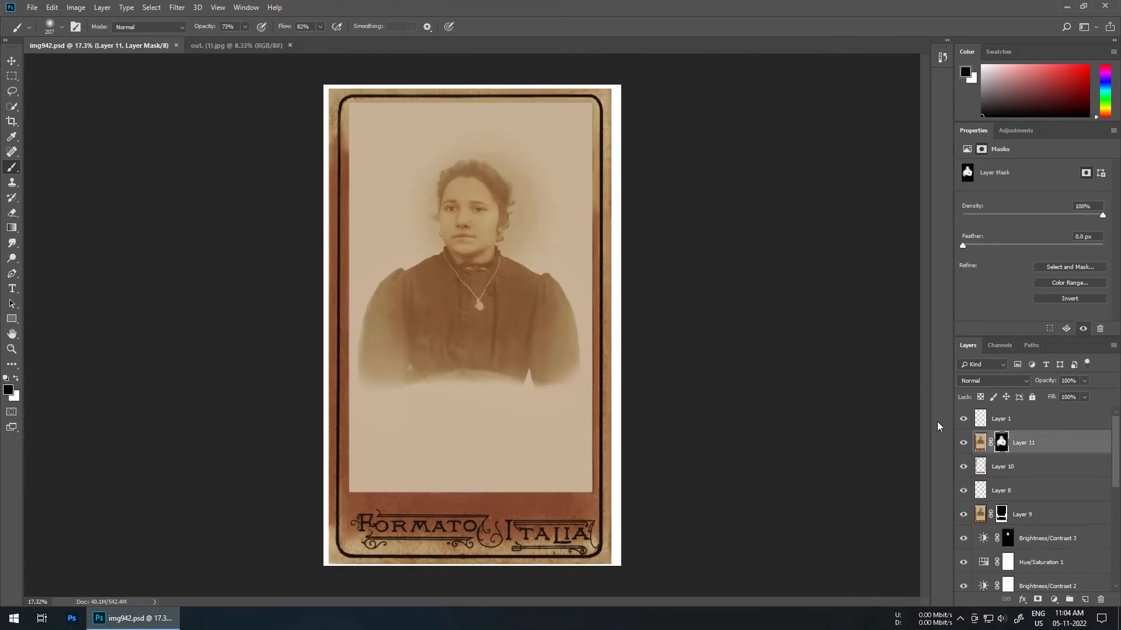
- Stamp all visible layers into a new merged layer above Layer 11
{"action": "scroll", "coordinate": [364, 319], "scroll_direction": "up", "scroll_amount": 2}
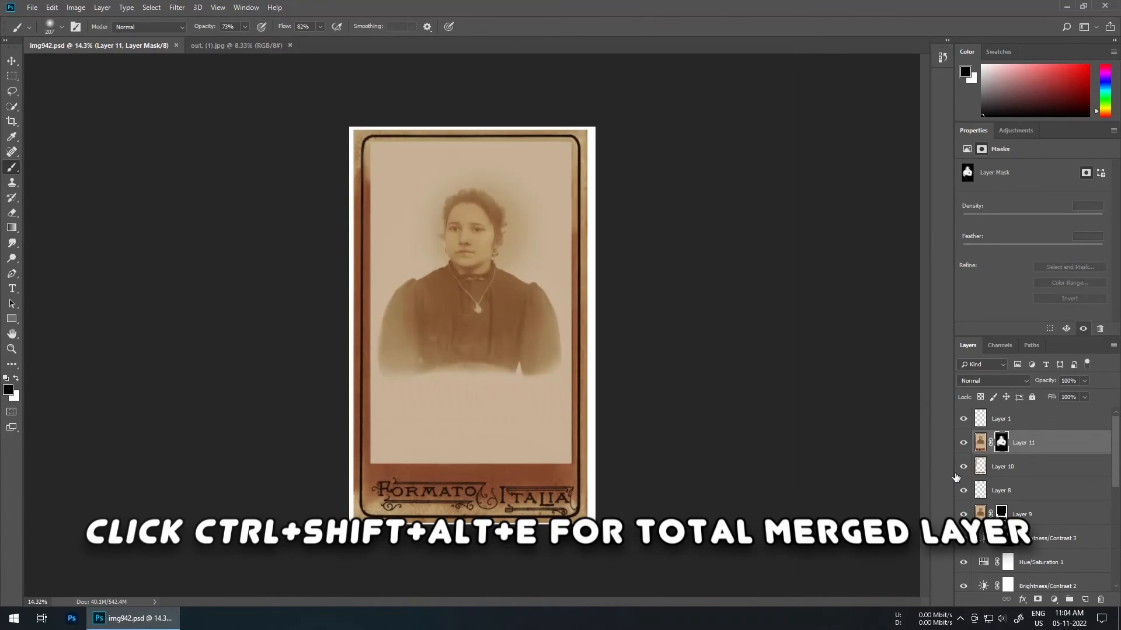
{"action": "key", "text": "ctrl+shift+alt+e"}
{"action": "left_click", "coordinate": [177, 7]}
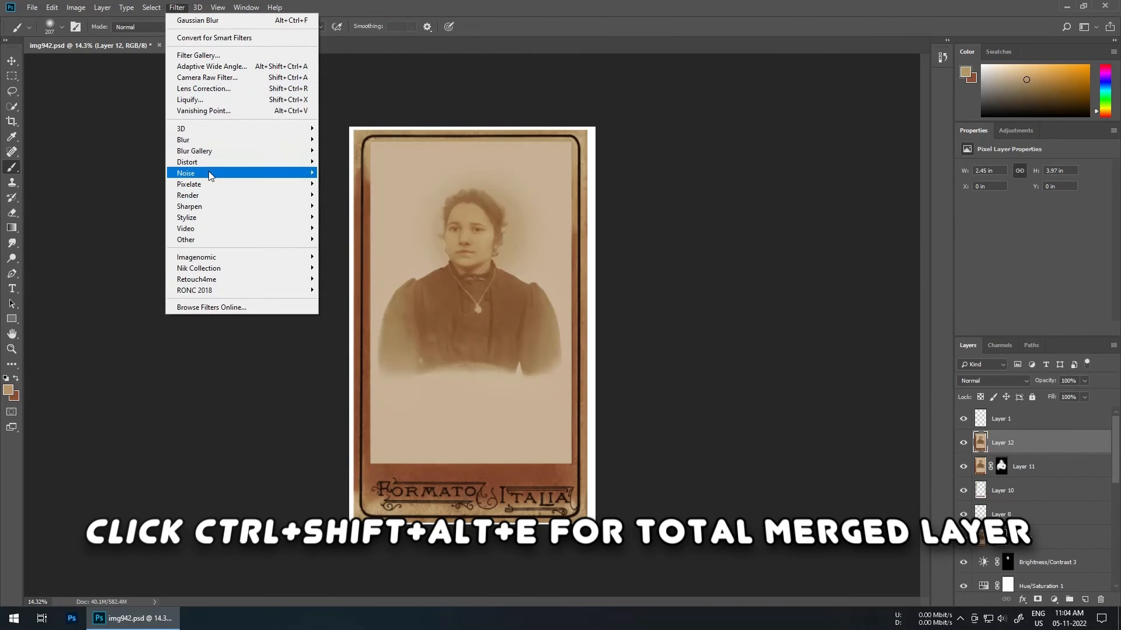
{"action": "mouse_move", "coordinate": [211, 175]}
{"action": "left_click", "coordinate": [348, 174]}
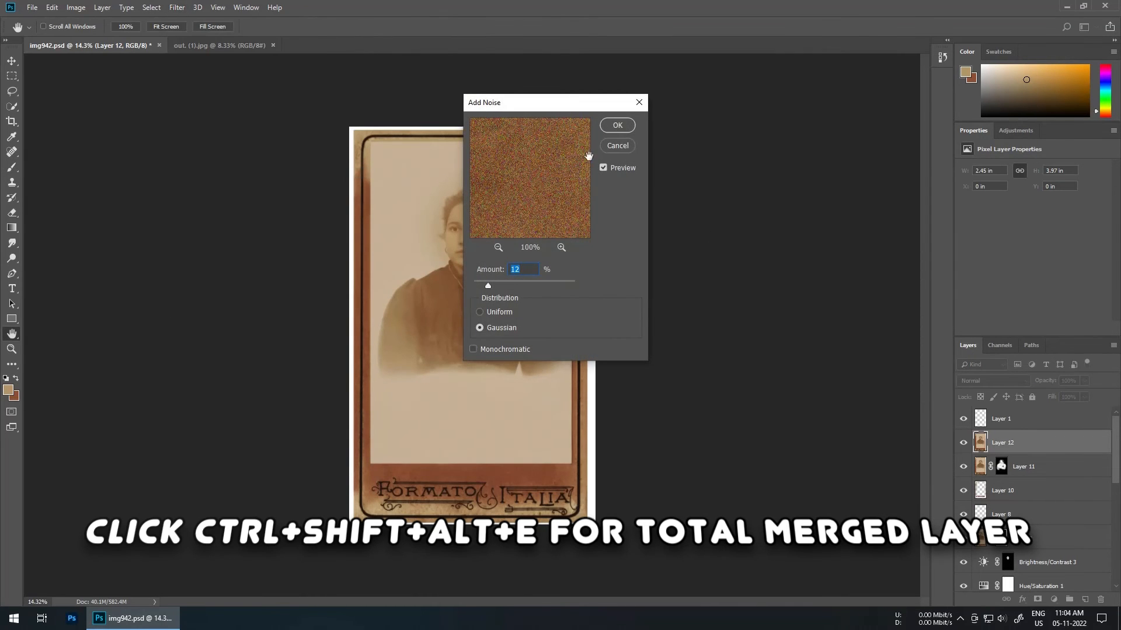
{"action": "left_click", "coordinate": [618, 145]}
- Add film grain to Layer 12 with the Camera Raw filter's Effects settings
{"action": "left_click", "coordinate": [177, 7]}
{"action": "left_click", "coordinate": [210, 77]}
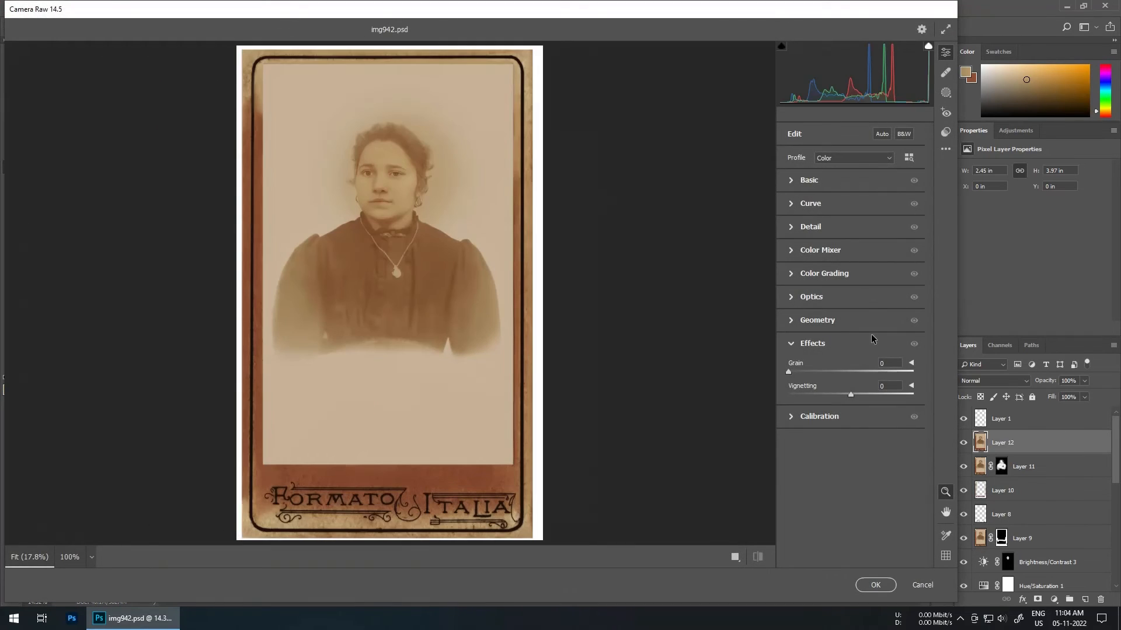
{"action": "left_click", "coordinate": [875, 586]}
{"action": "scroll", "coordinate": [560, 269], "scroll_direction": "up", "scroll_amount": 5}
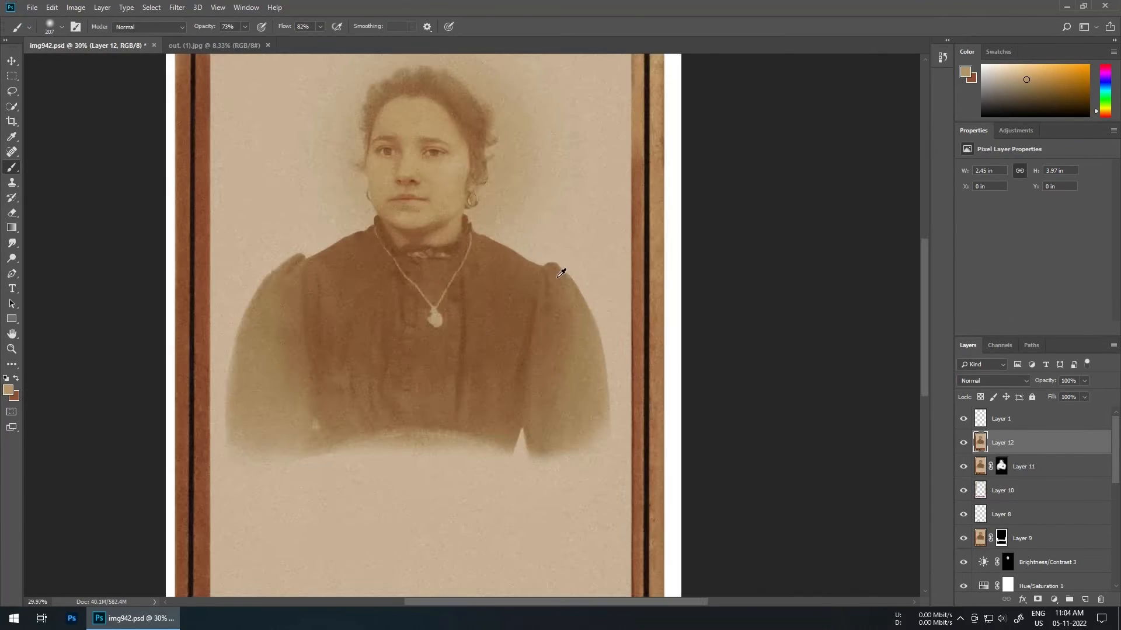
{"action": "scroll", "coordinate": [913, 367], "scroll_direction": "down", "scroll_amount": 3}
- Add a black mask to Layer 12, select the frame area outside Layer 4's backdrop and make white the painting colour
{"action": "left_click", "coordinate": [1038, 599]}
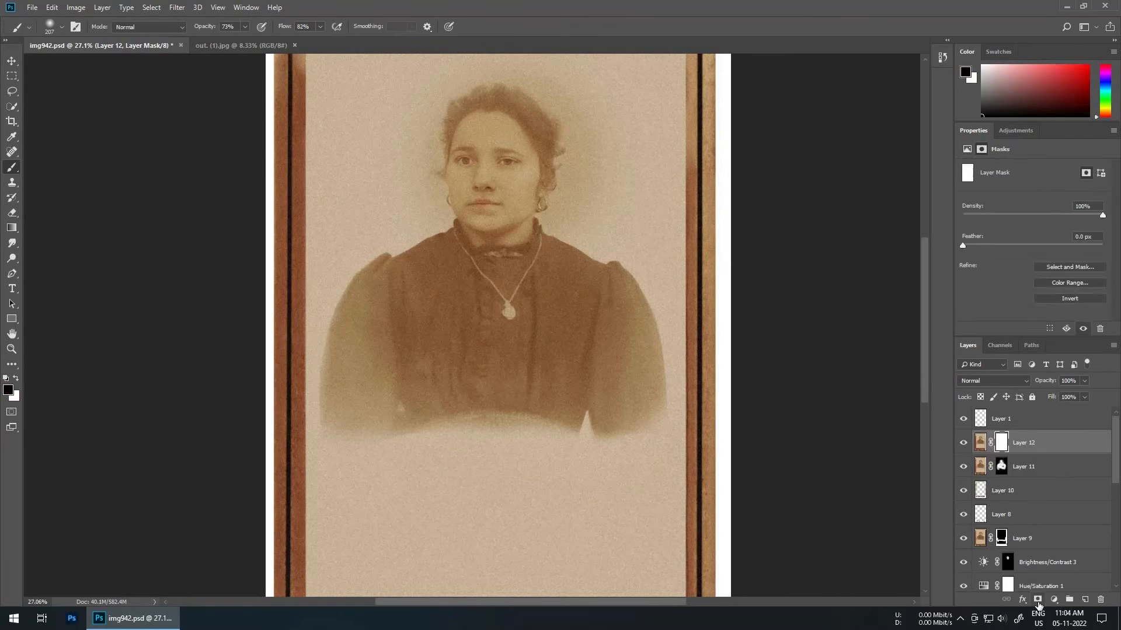
{"action": "scroll", "coordinate": [993, 496], "scroll_direction": "down", "scroll_amount": 5}
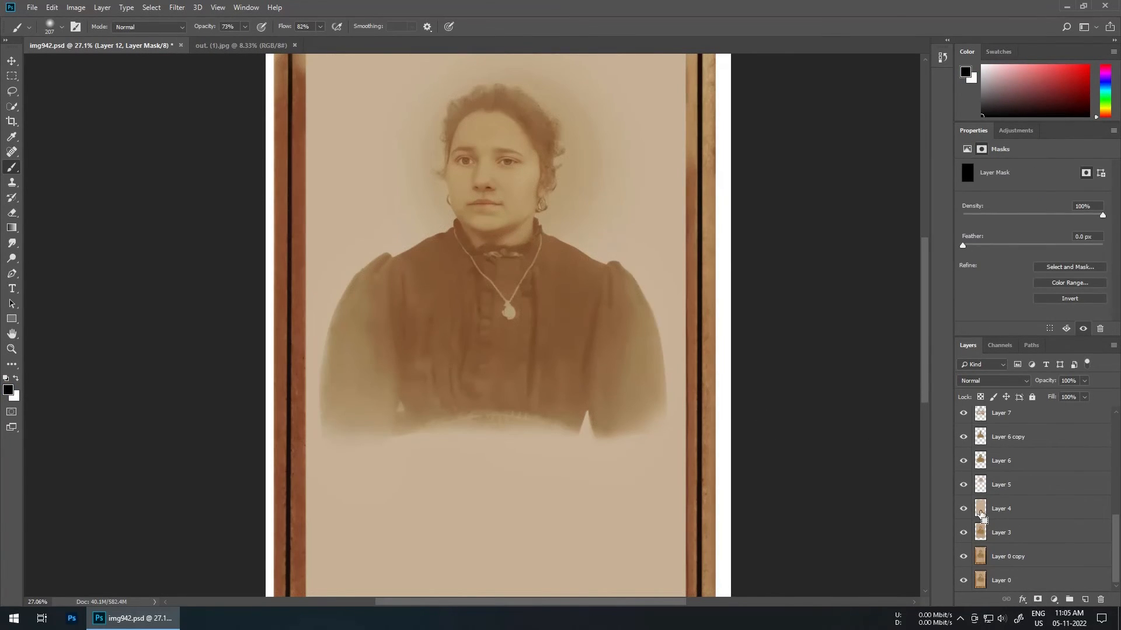
{"action": "left_click", "coordinate": [980, 509], "text": "ctrl"}
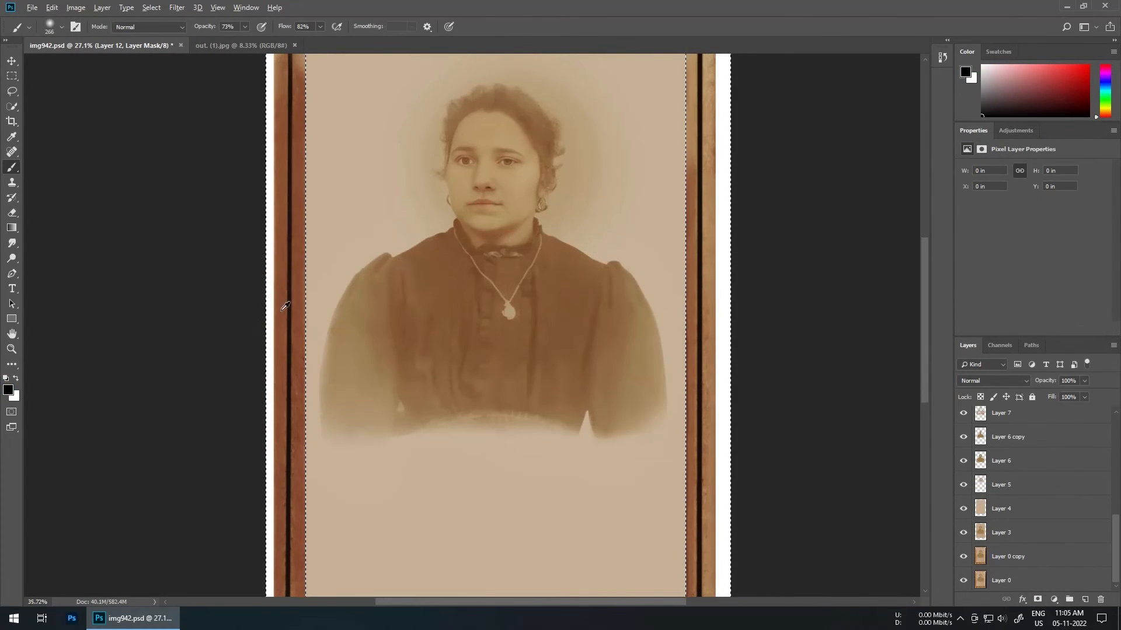
{"action": "scroll", "coordinate": [286, 306], "scroll_direction": "up", "scroll_amount": 2}
{"action": "key", "text": "x"}
{"action": "scroll", "coordinate": [286, 131], "scroll_direction": "up", "scroll_amount": 3}
{"action": "scroll", "coordinate": [292, 313], "scroll_direction": "down", "scroll_amount": 3}
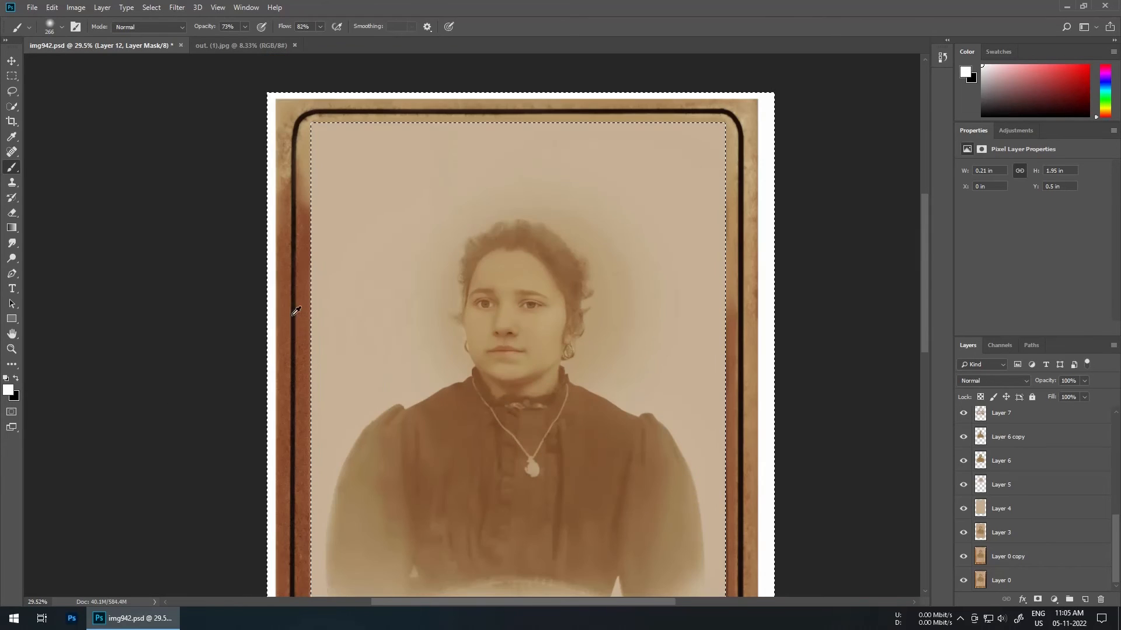
- Paint white on Layer 12's mask along the card's frame and lettering band to reveal the grain, then clear the selection
{"action": "left_click_drag", "start_coordinate": [293, 309], "coordinate": [294, 135]}
{"action": "scroll", "coordinate": [753, 125], "scroll_direction": "down", "scroll_amount": 7}
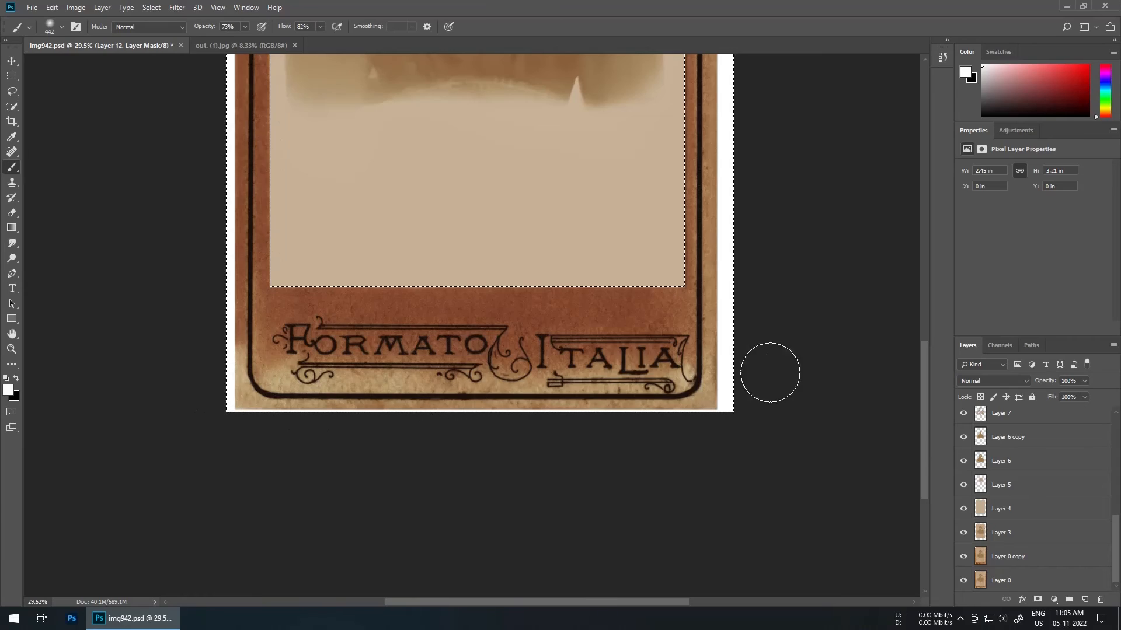
{"action": "scroll", "coordinate": [457, 408], "scroll_direction": "up", "scroll_amount": 7}
{"action": "left_click_drag", "start_coordinate": [418, 321], "coordinate": [212, 320]}
{"action": "left_click_drag", "start_coordinate": [233, 187], "coordinate": [358, 440]}
{"action": "scroll", "coordinate": [455, 437], "scroll_direction": "down", "scroll_amount": 3}
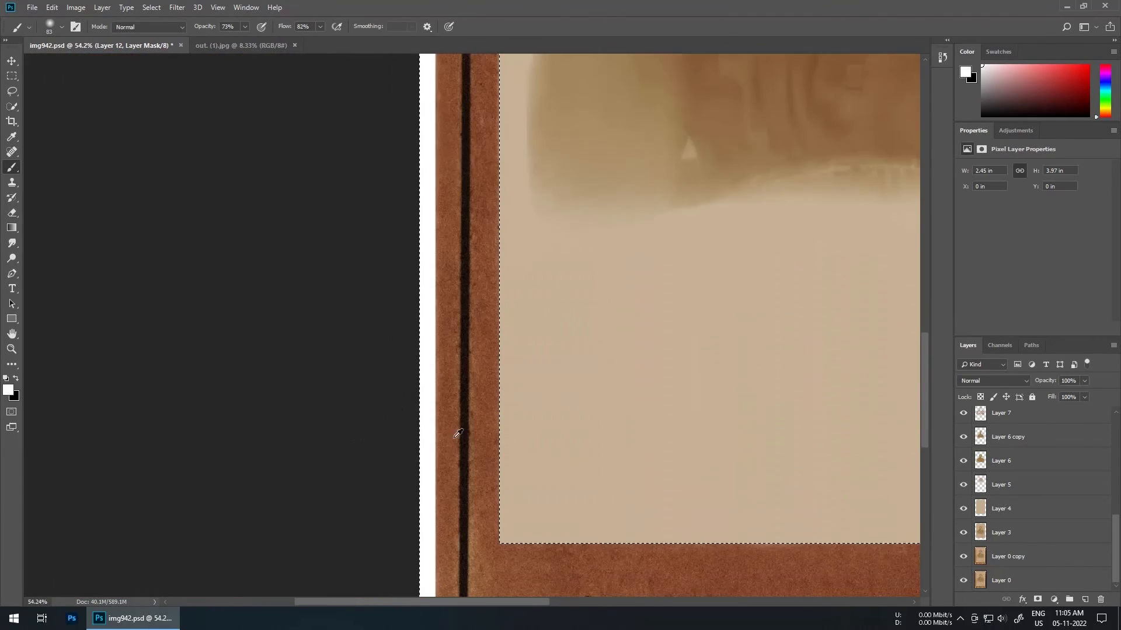
{"action": "scroll", "coordinate": [460, 482], "scroll_direction": "up", "scroll_amount": 15}
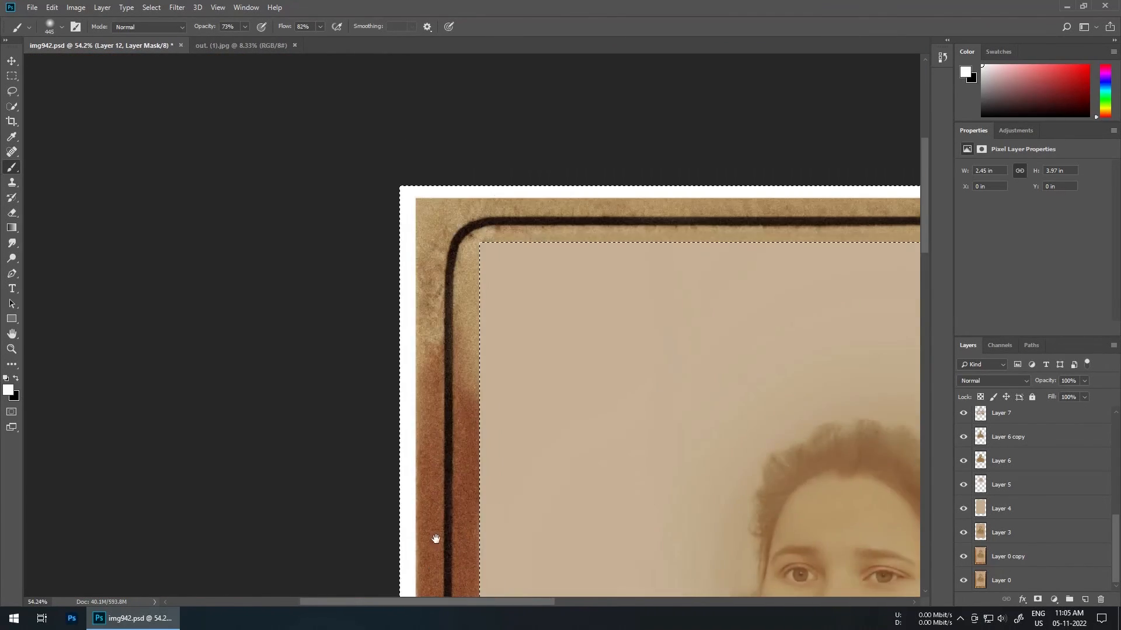
{"action": "scroll", "coordinate": [457, 293], "scroll_direction": "down", "scroll_amount": 5}
{"action": "scroll", "coordinate": [513, 370], "scroll_direction": "up", "scroll_amount": 4}
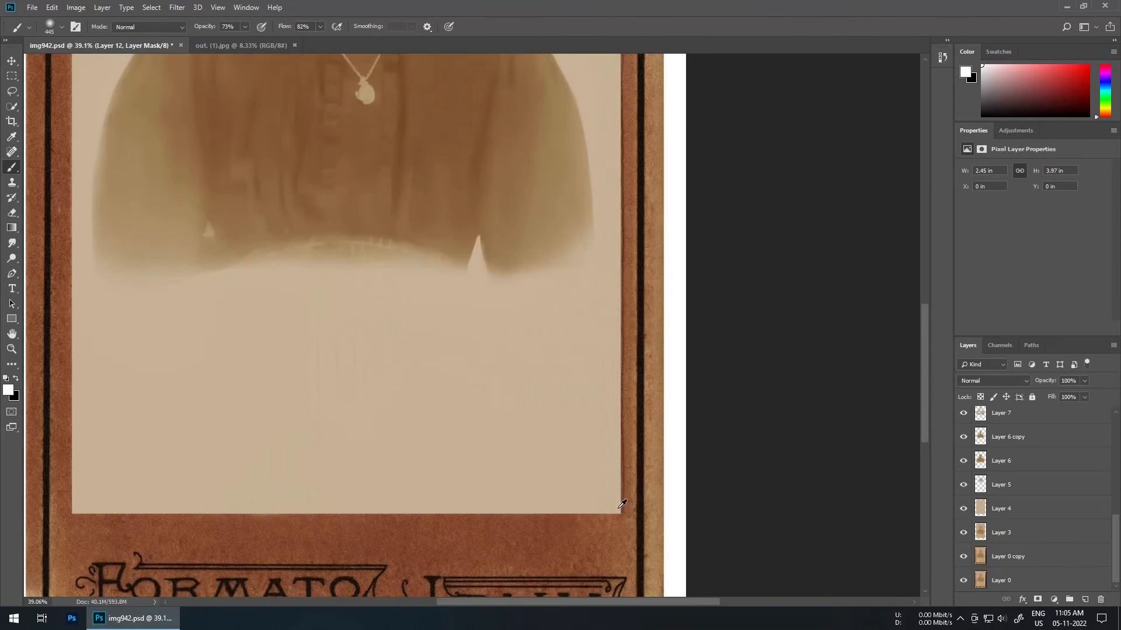
{"action": "scroll", "coordinate": [623, 503], "scroll_direction": "down", "scroll_amount": 3}
- Add a Brightness/Contrast adjustment above Layer 12 to lighten the card and strengthen its contrast
{"action": "scroll", "coordinate": [1031, 457], "scroll_direction": "up", "scroll_amount": 3}
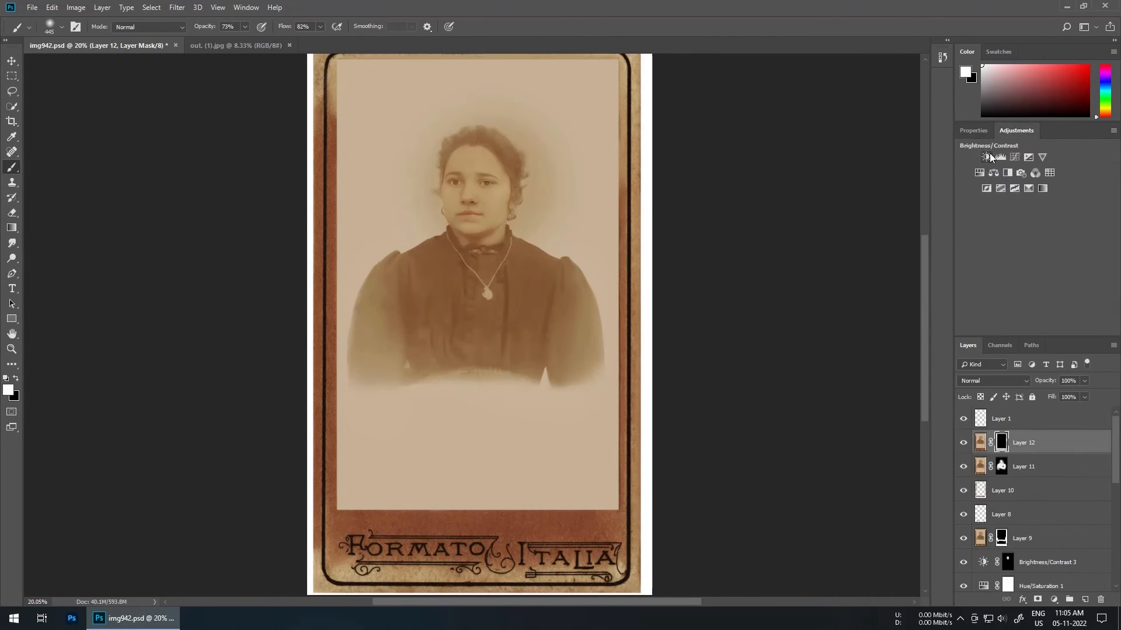
{"action": "left_click", "coordinate": [990, 153]}
{"action": "left_click_drag", "start_coordinate": [1034, 221], "coordinate": [1119, 220]}
- Add a Levels adjustment above Brightness/Contrast 4 and shift its input slider to refine the card's tones
{"action": "left_click", "coordinate": [1015, 130]}
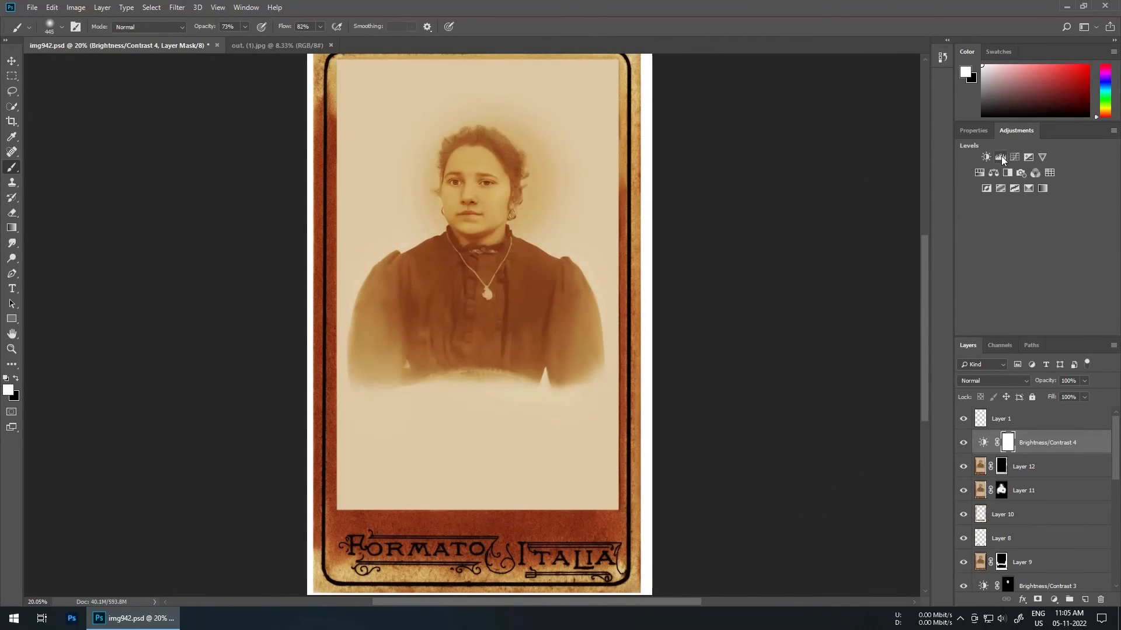
{"action": "left_click", "coordinate": [1000, 156]}
{"action": "left_click_drag", "start_coordinate": [1039, 252], "coordinate": [987, 251]}
- Add a Hue/Saturation adjustment above Levels 2 and lower the Master saturation to -31
{"action": "left_click", "coordinate": [1016, 130]}
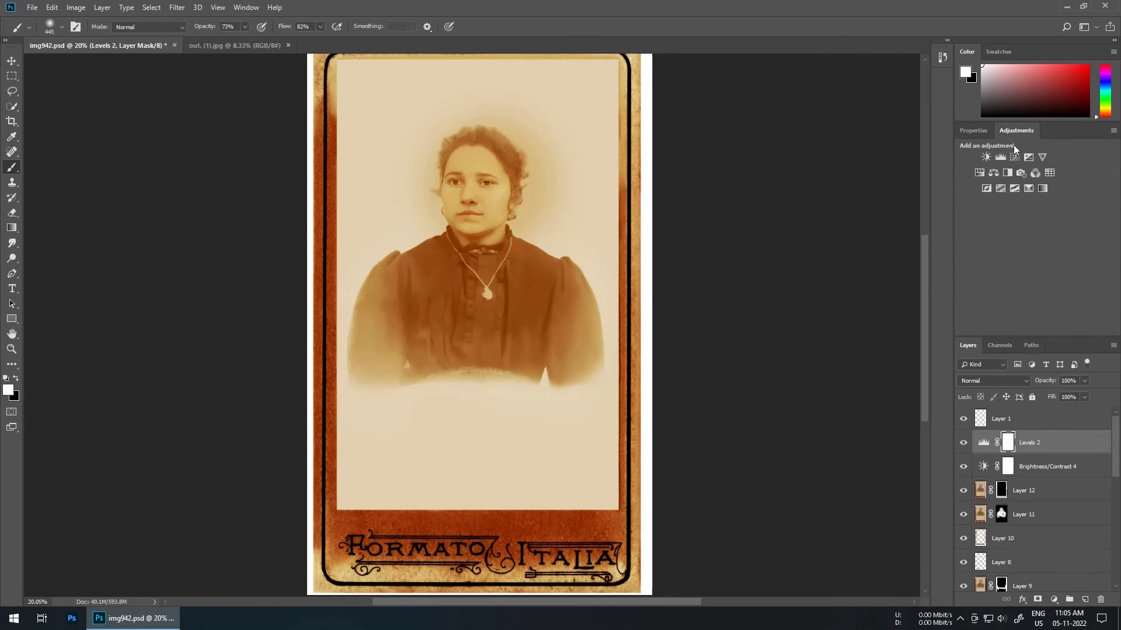
{"action": "left_click", "coordinate": [1000, 169]}
{"action": "left_click", "coordinate": [999, 233]}
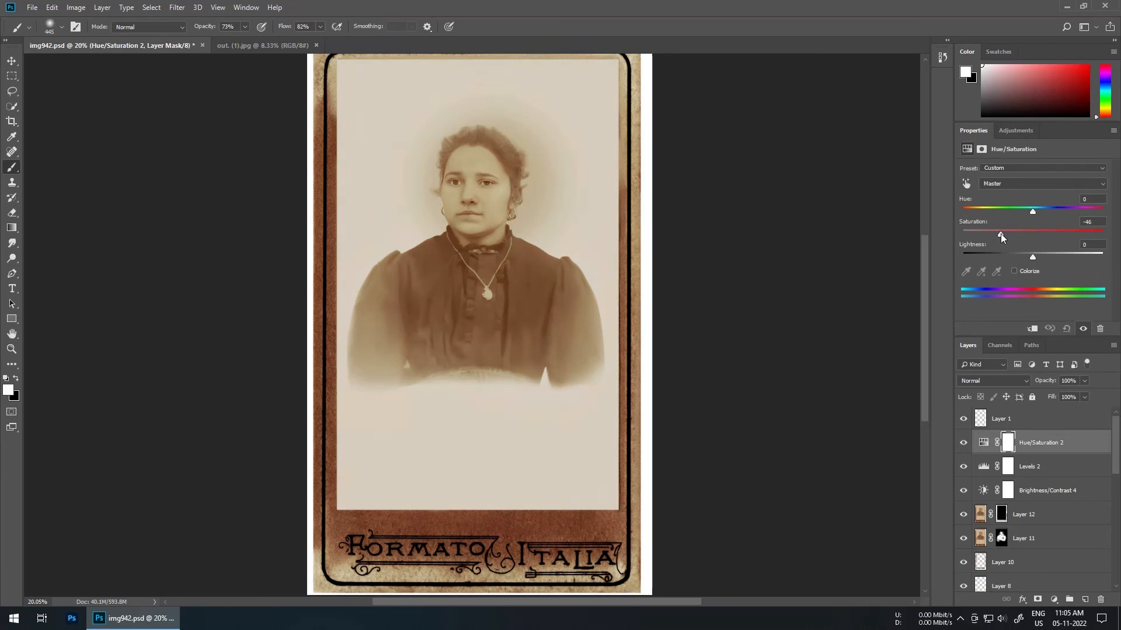
{"action": "left_click_drag", "start_coordinate": [1001, 234], "coordinate": [1010, 232]}
- Compare the card with the original Layer 0 and set the Master saturation to -37
{"action": "scroll", "coordinate": [1051, 442], "scroll_direction": "down", "scroll_amount": 5}
{"action": "left_click", "coordinate": [964, 582], "text": "alt"}
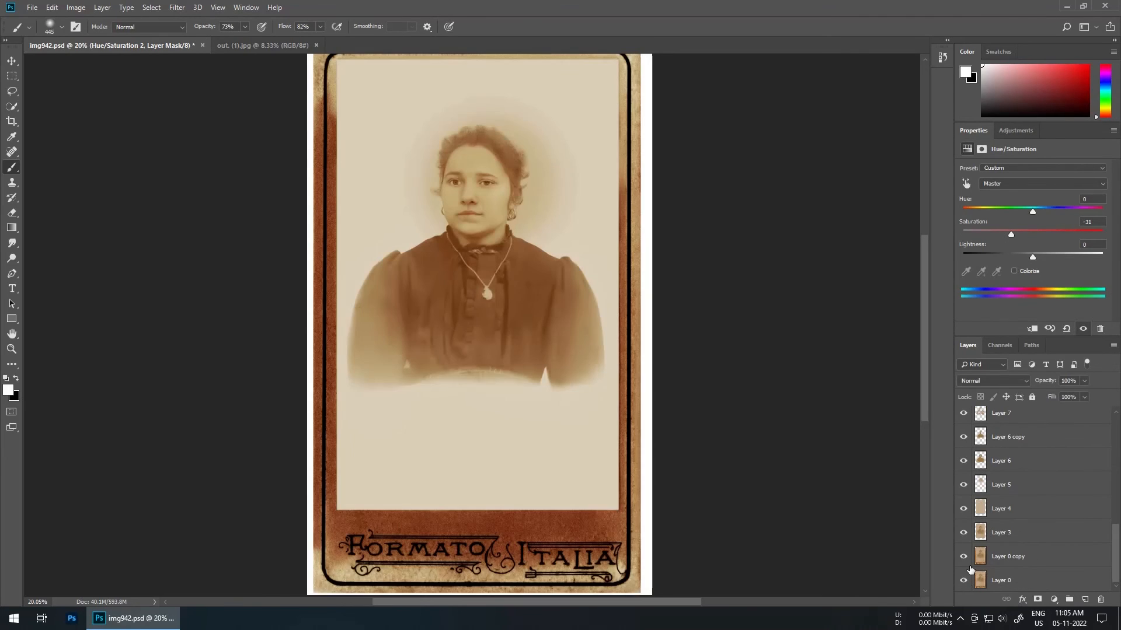
{"action": "scroll", "coordinate": [1016, 496], "scroll_direction": "up", "scroll_amount": 4}
{"action": "scroll", "coordinate": [1031, 240], "scroll_direction": "up", "scroll_amount": 2}
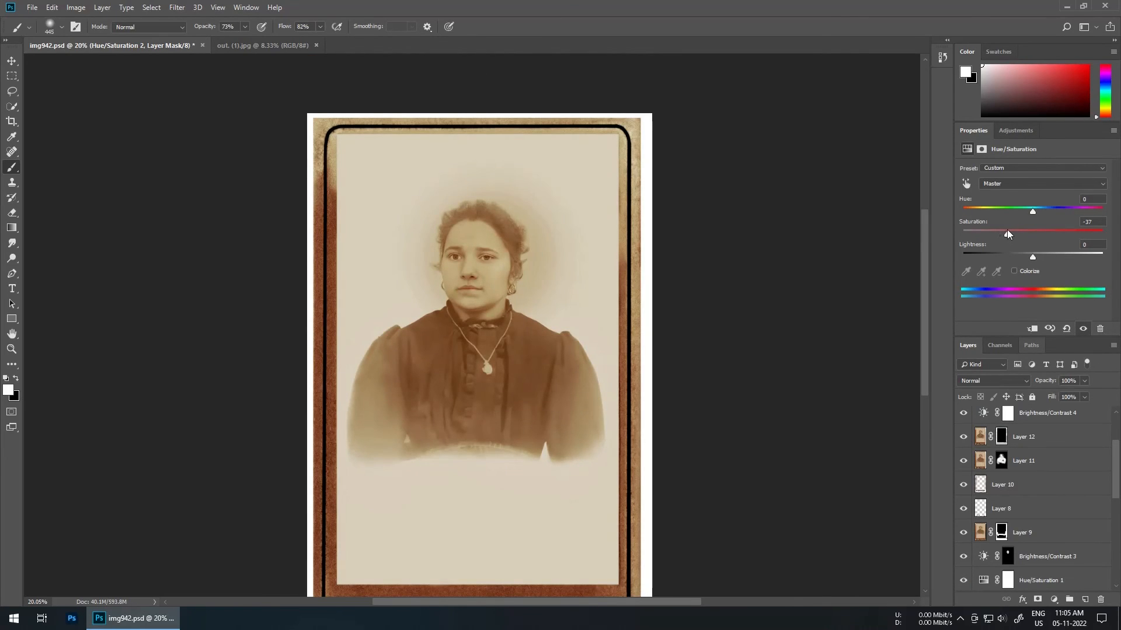
- Set the Yellows saturation to -20 in the Hue/Saturation adjustment
{"action": "left_click", "coordinate": [1017, 183]}
{"action": "left_click", "coordinate": [1007, 208]}
{"action": "left_click_drag", "start_coordinate": [1017, 236], "coordinate": [1019, 235]}
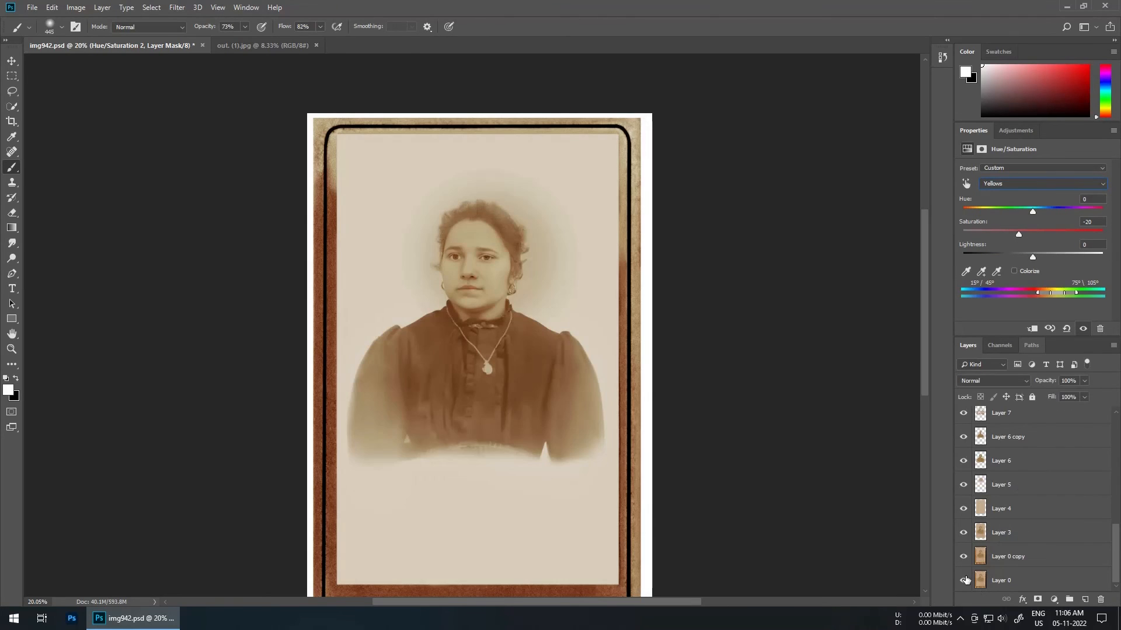
- Isolate Layer 0 and restore all layers to compare the colour-corrected portrait with the original
{"action": "scroll", "coordinate": [1034, 418], "scroll_direction": "up", "scroll_amount": 3}
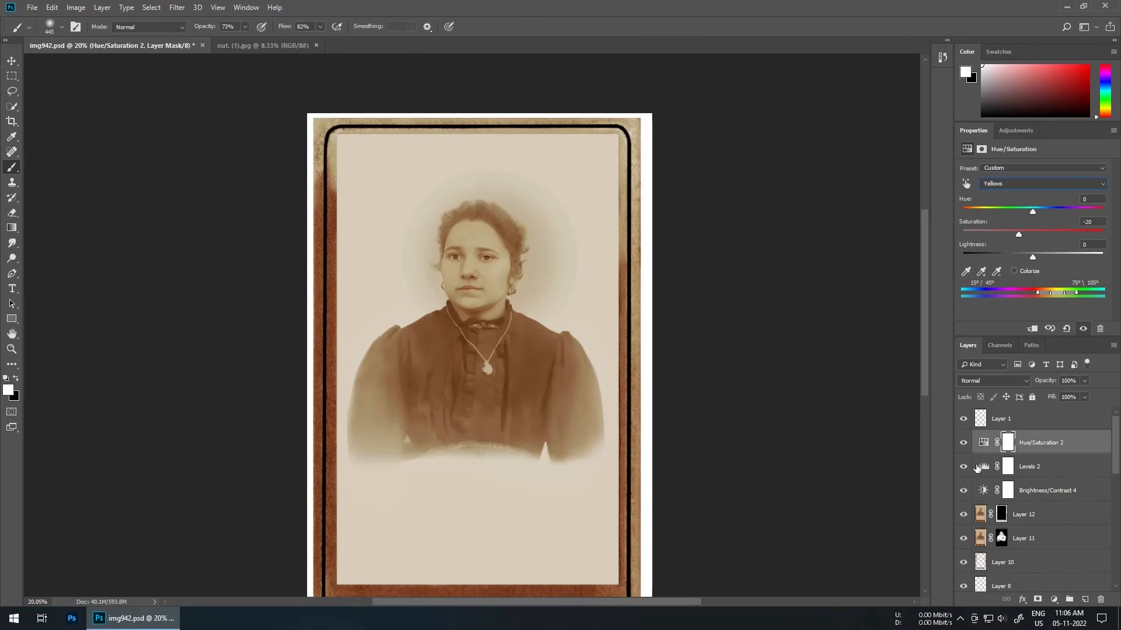
{"action": "scroll", "coordinate": [978, 467], "scroll_direction": "down", "scroll_amount": 5}
{"action": "left_click", "coordinate": [964, 580], "text": "alt"}
{"action": "left_click", "coordinate": [964, 581], "text": "alt"}
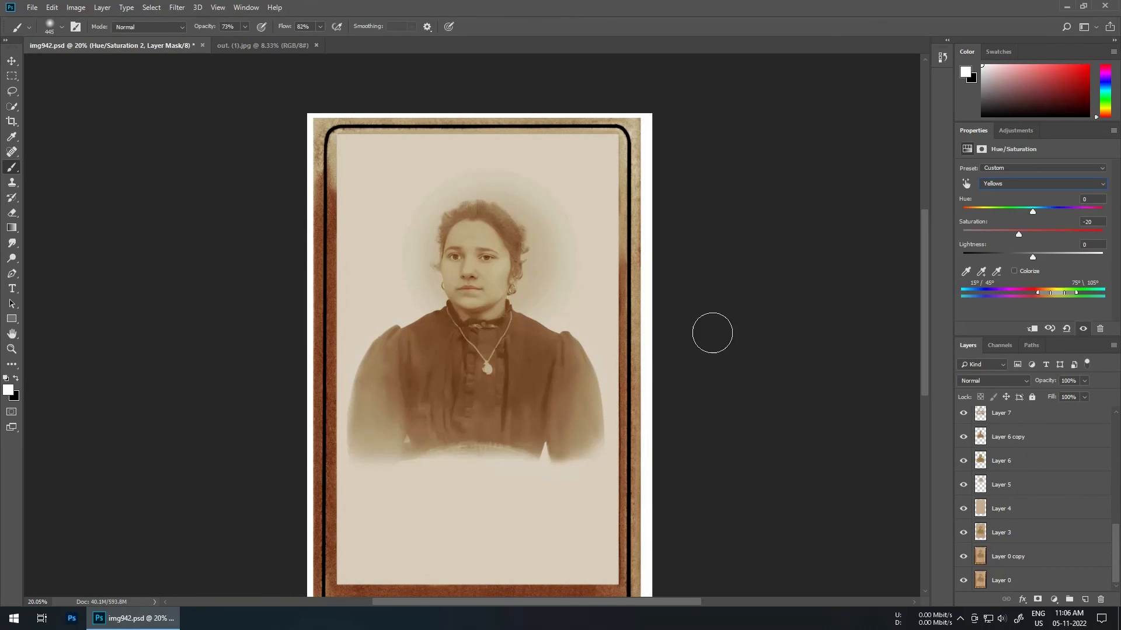
- Pick the backdrop's Layer 4 with the Move tool and compare the whole restored card against Layer 0
{"action": "left_click", "coordinate": [11, 61]}
{"action": "left_click", "coordinate": [389, 193]}
{"action": "scroll", "coordinate": [390, 210], "scroll_direction": "down", "scroll_amount": 2}
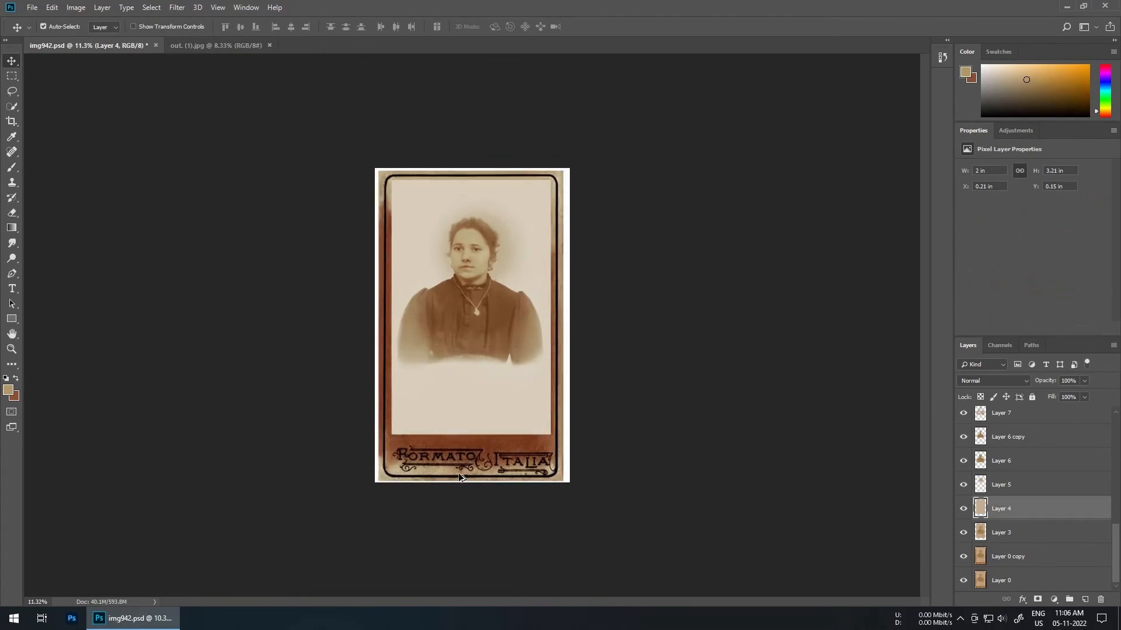
{"action": "scroll", "coordinate": [467, 479], "scroll_direction": "up", "scroll_amount": 1}
{"action": "left_click", "coordinate": [964, 581], "text": "alt"}
{"action": "left_click", "coordinate": [963, 580], "text": "alt"}
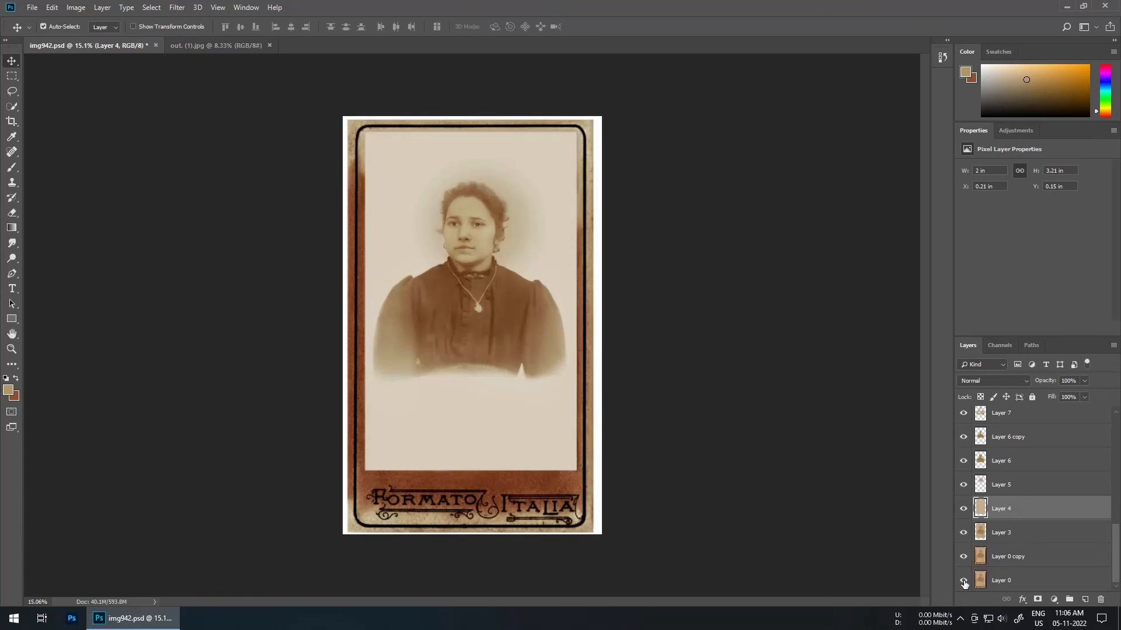
{"action": "left_click", "coordinate": [964, 581], "text": "alt"}
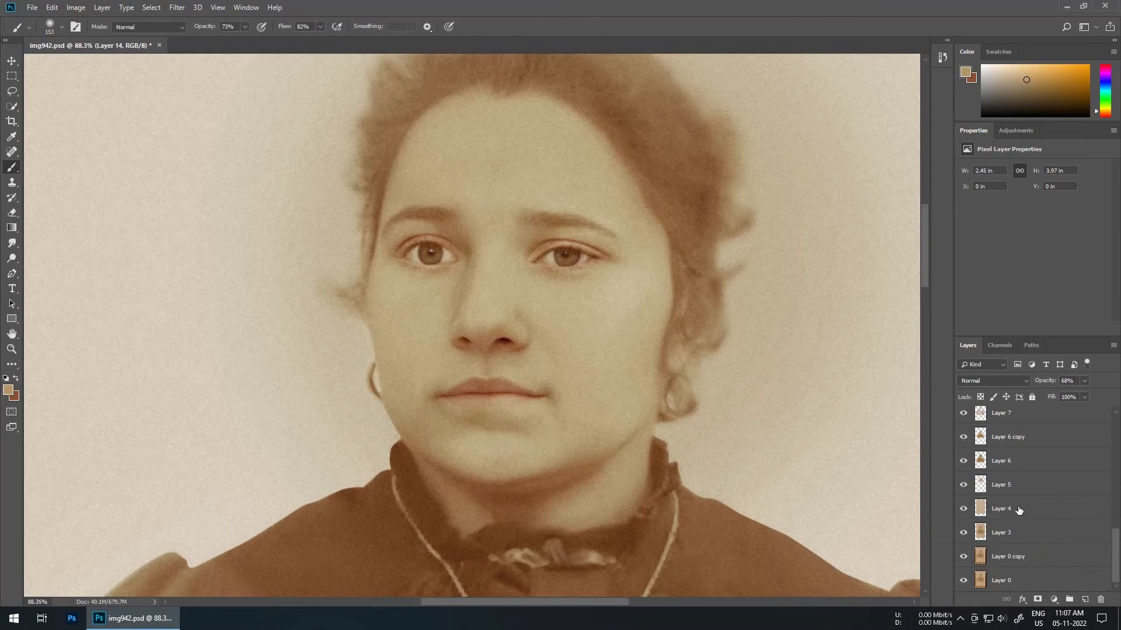
- Toggle between Layer 0 alone and all layers to compare the woman's face in close-up before and after restoration
{"action": "scroll", "coordinate": [1019, 510], "scroll_direction": "up", "scroll_amount": 3}
{"action": "scroll", "coordinate": [1007, 499], "scroll_direction": "down", "scroll_amount": 3}
{"action": "left_click", "coordinate": [963, 580], "text": "alt"}
{"action": "left_click", "coordinate": [963, 580], "text": "alt"}
{"action": "left_click", "coordinate": [963, 580], "text": "alt"}
{"action": "left_click", "coordinate": [964, 581], "text": "alt"}
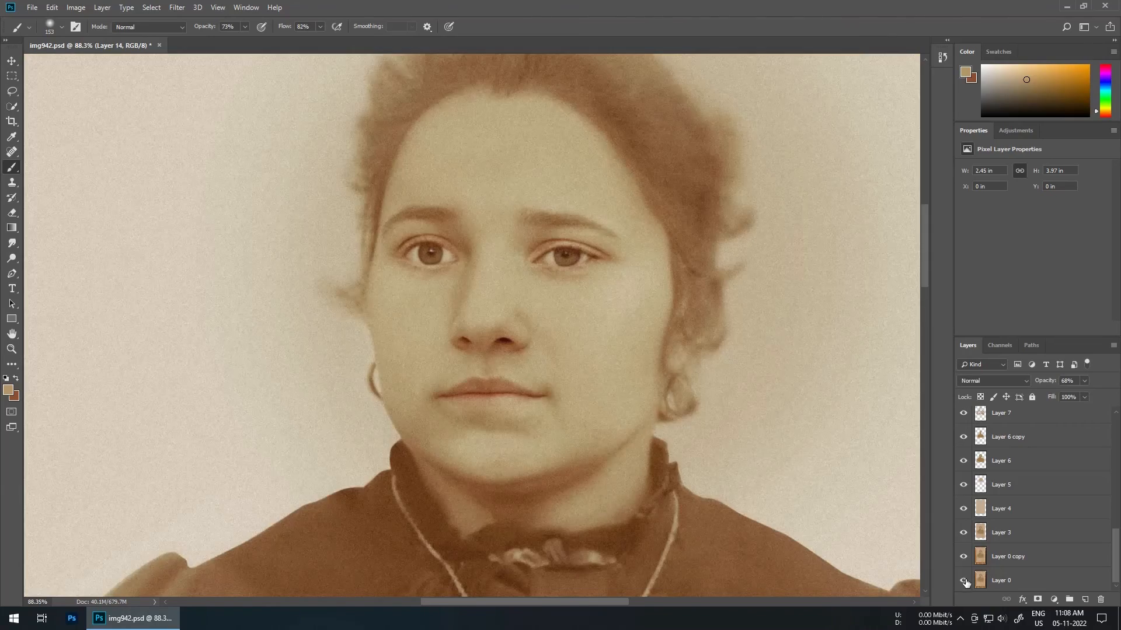